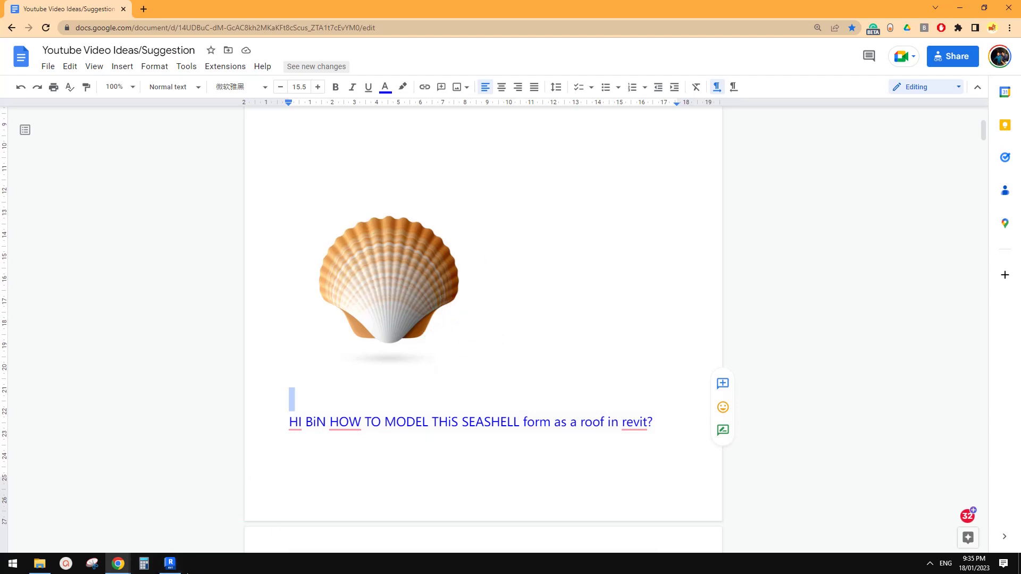
# Step: Switch to Revit and create a new mass family from the template in the Conceptual Mass folder
pyautogui.click(170, 564)
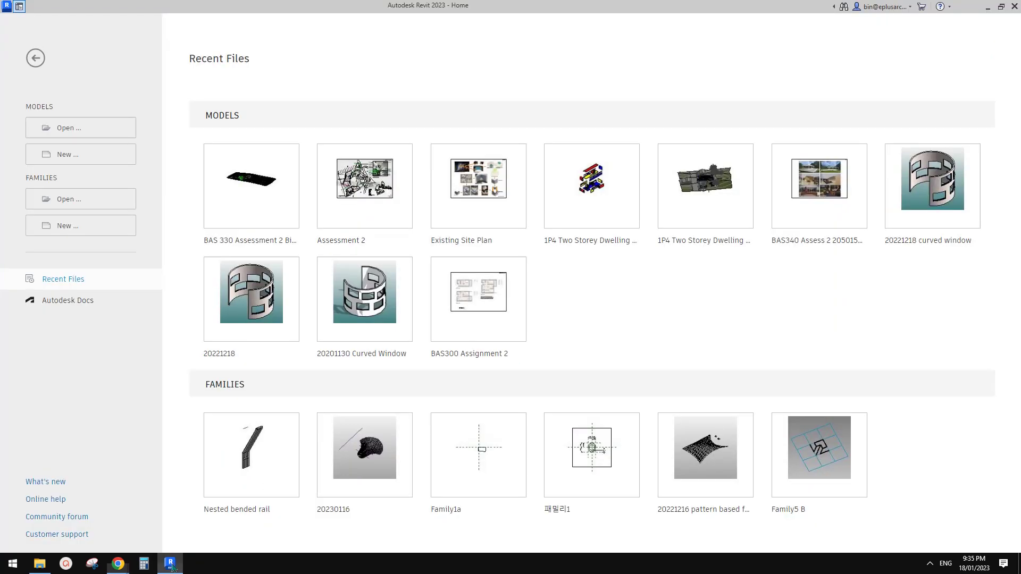
pyautogui.click(84, 228)
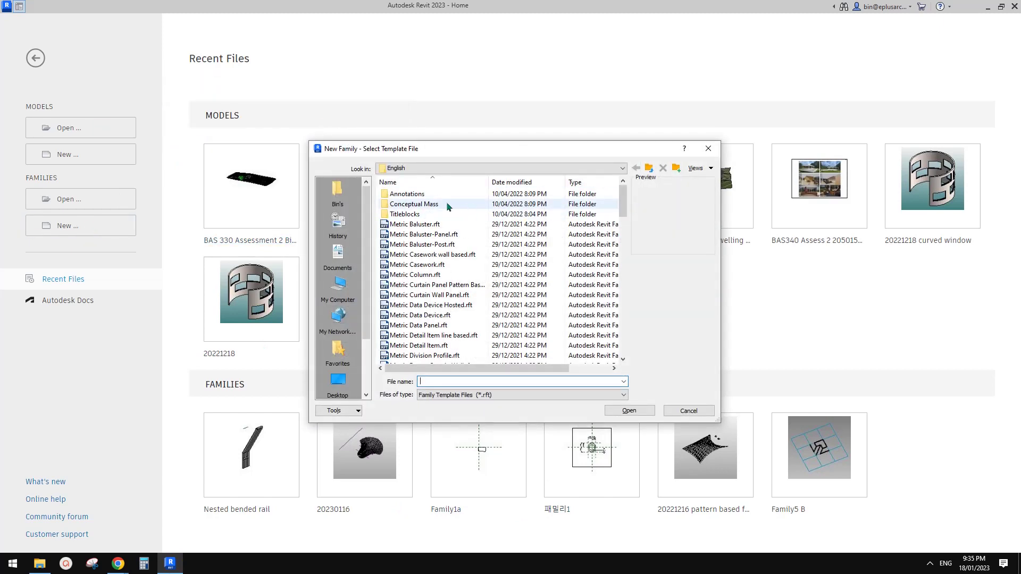
pyautogui.doubleClick(419, 205)
pyautogui.doubleClick(420, 193)
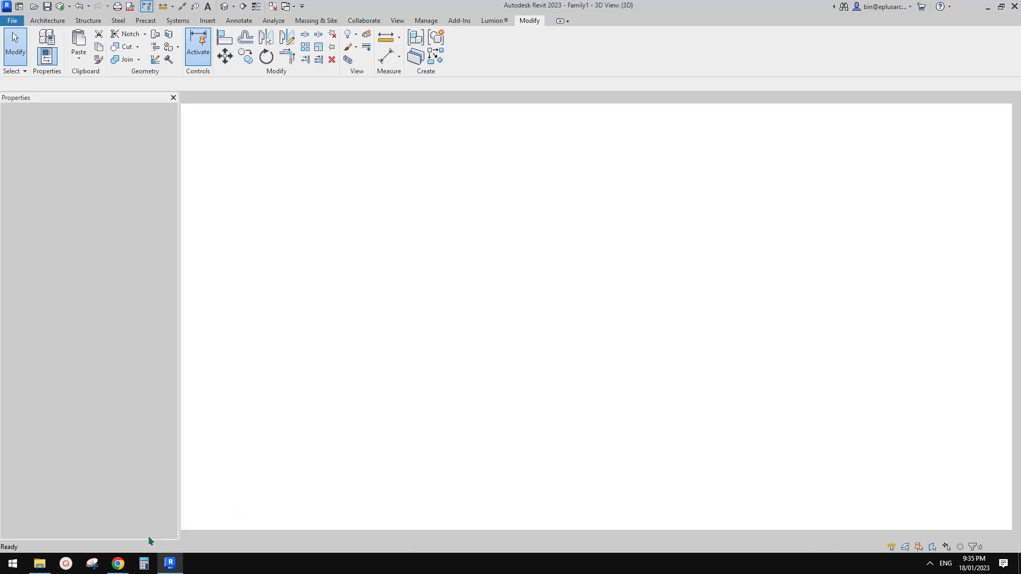
# Step: Switch to the seashell picture in the Google Docs document and capture it with Snipping Tool
pyautogui.moveTo(118, 564)
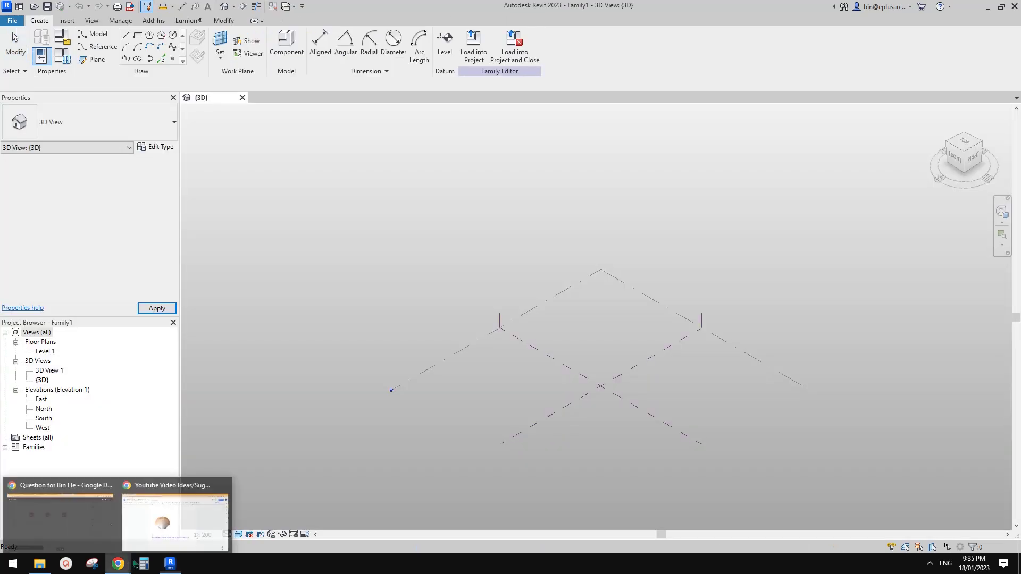
pyautogui.click(240, 508)
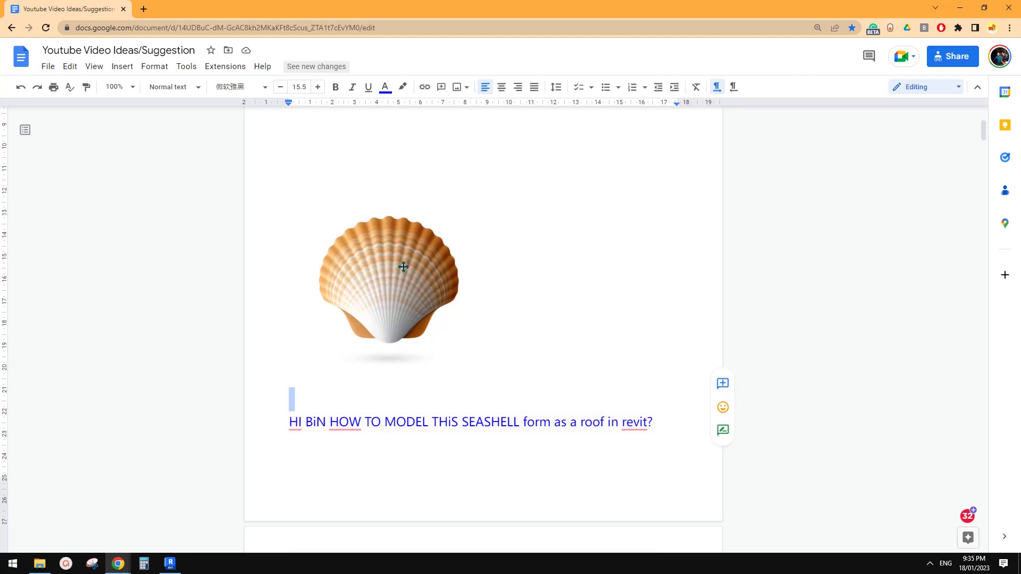
pyautogui.click(92, 563)
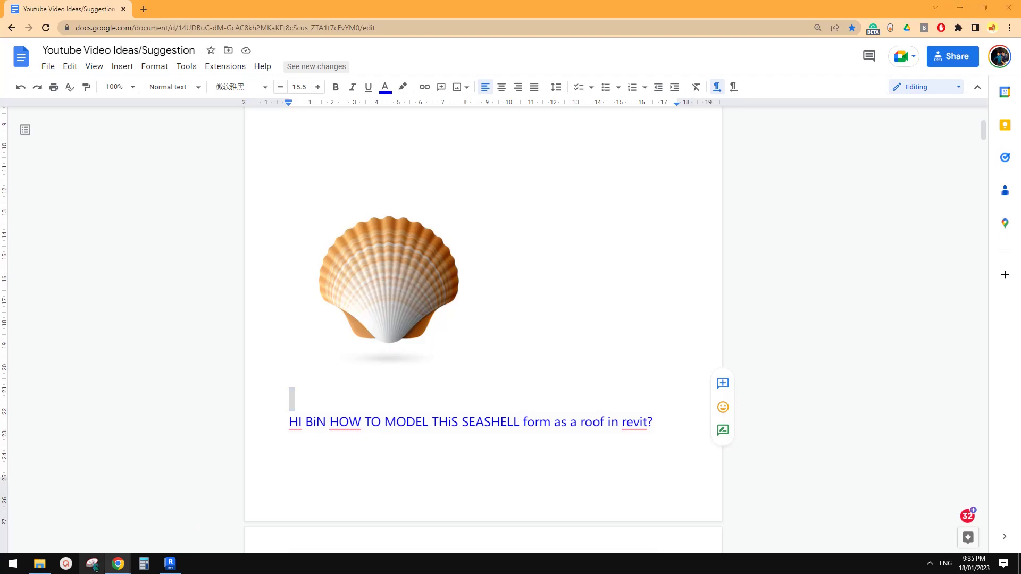
pyautogui.click(290, 262)
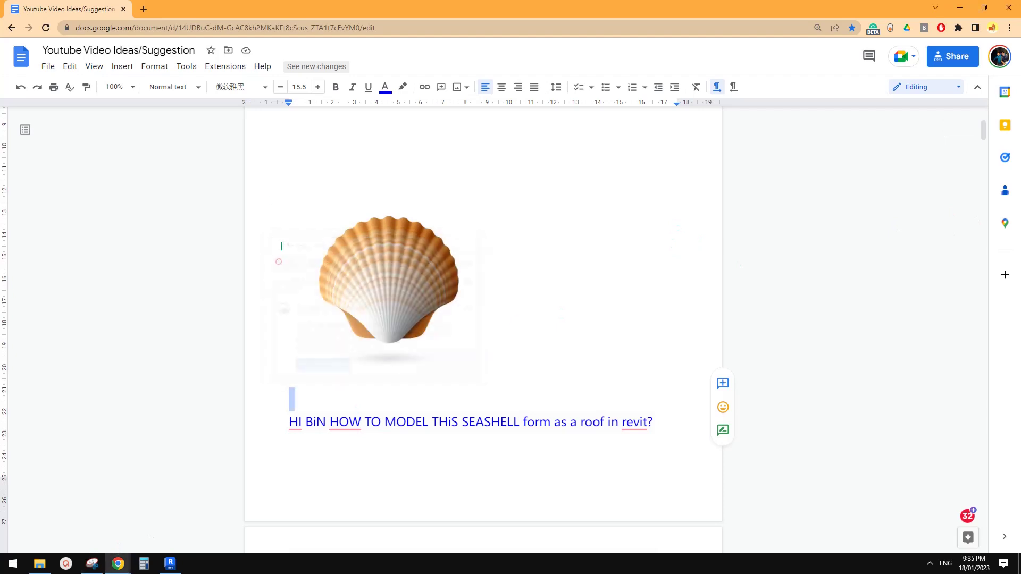
pyautogui.moveTo(264, 163); pyautogui.dragTo(660, 392)
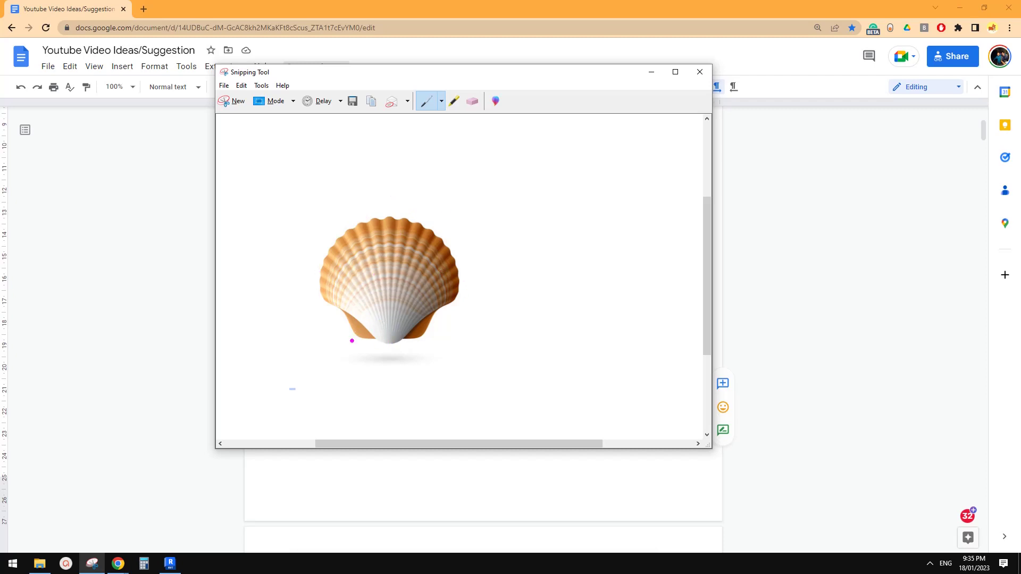
# Step: Mark the shell's two base corners with crosses and trace its base, middle and outer edge as curves with the pen
pyautogui.moveTo(351, 330)
pyautogui.mouseDown()
pyautogui.moveTo(369, 344)
pyautogui.moveTo(432, 343)
pyautogui.moveTo(417, 343)
pyautogui.mouseUp()
pyautogui.moveTo(377, 339); pyautogui.dragTo(404, 339)
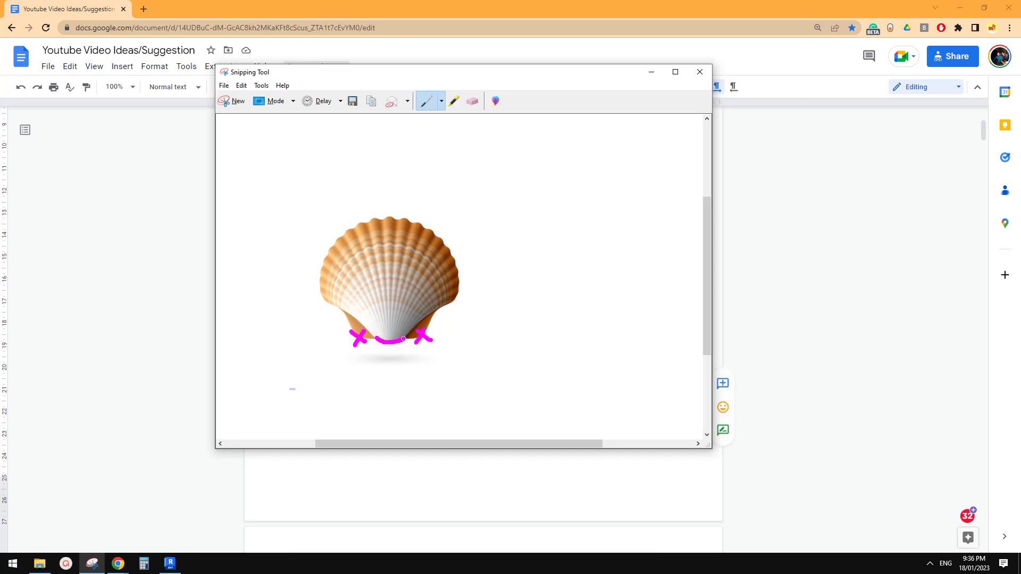
pyautogui.moveTo(347, 314)
pyautogui.mouseDown()
pyautogui.moveTo(375, 290)
pyautogui.moveTo(423, 294)
pyautogui.moveTo(435, 308)
pyautogui.mouseUp()
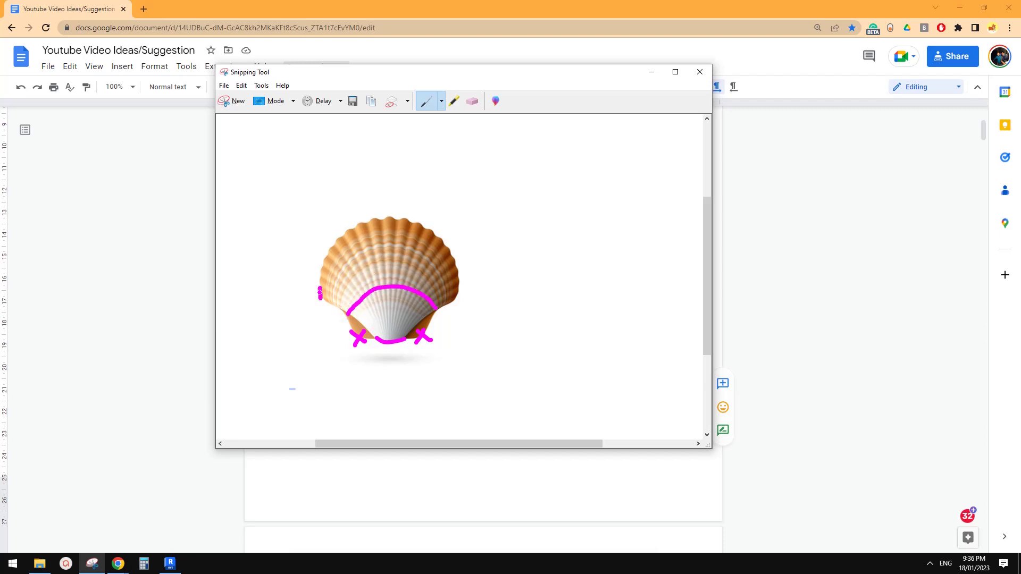
pyautogui.moveTo(320, 297)
pyautogui.mouseDown()
pyautogui.moveTo(332, 243)
pyautogui.moveTo(399, 219)
pyautogui.moveTo(446, 248)
pyautogui.moveTo(463, 288)
pyautogui.mouseUp()
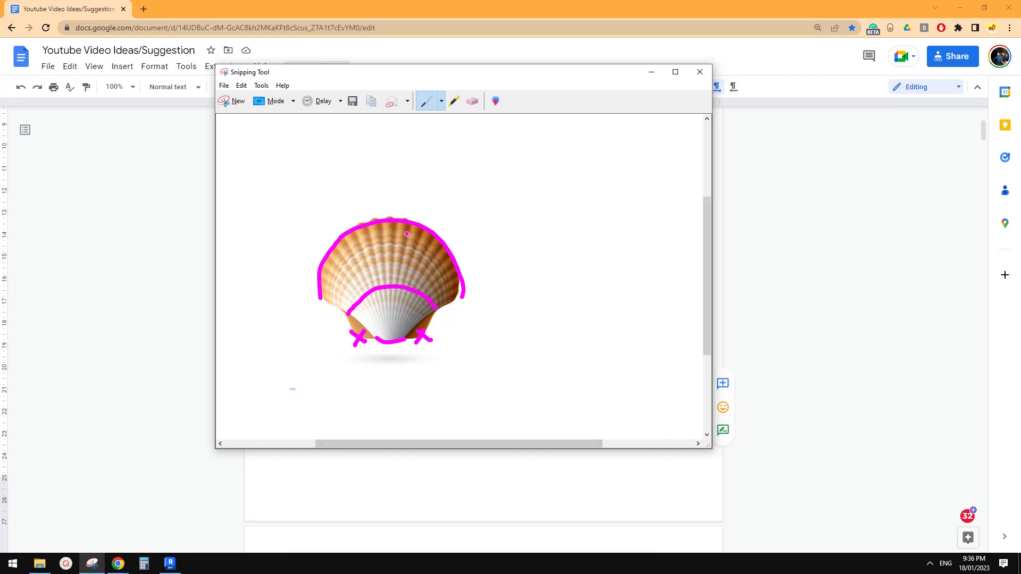
# Step: Switch to Revit and draw a nearly straight nine-point spline reference line on Level 1, behind and across the centre plane
pyautogui.click(170, 564)
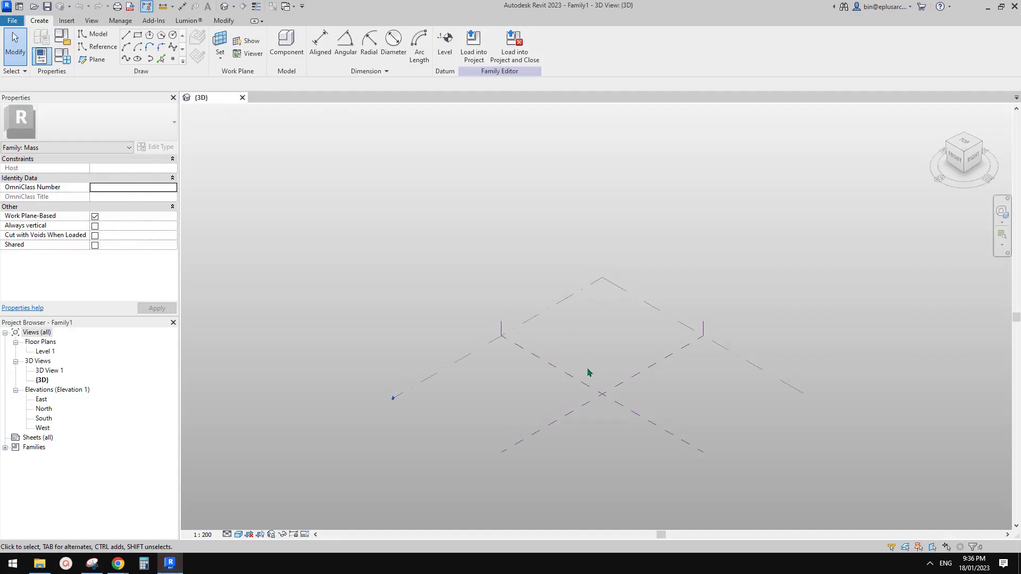
pyautogui.keyDown('shift'); pyautogui.moveTo(589, 371); pyautogui.dragTo(606, 391, button='middle'); pyautogui.keyUp('shift')
pyautogui.click(97, 47)
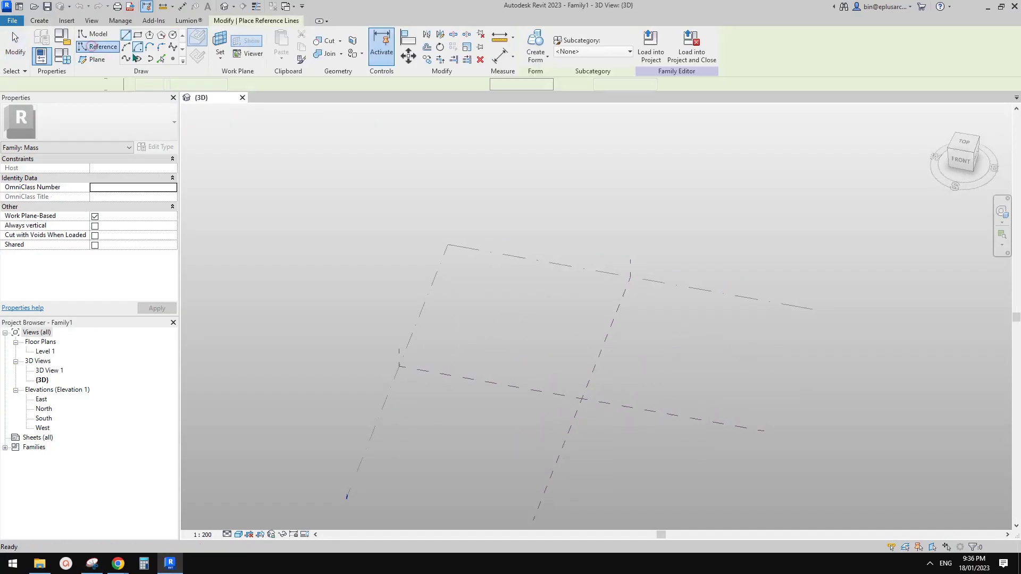
pyautogui.click(126, 59)
pyautogui.keyDown('shift'); pyautogui.moveTo(543, 234); pyautogui.dragTo(524, 314, button='middle'); pyautogui.keyUp('shift')
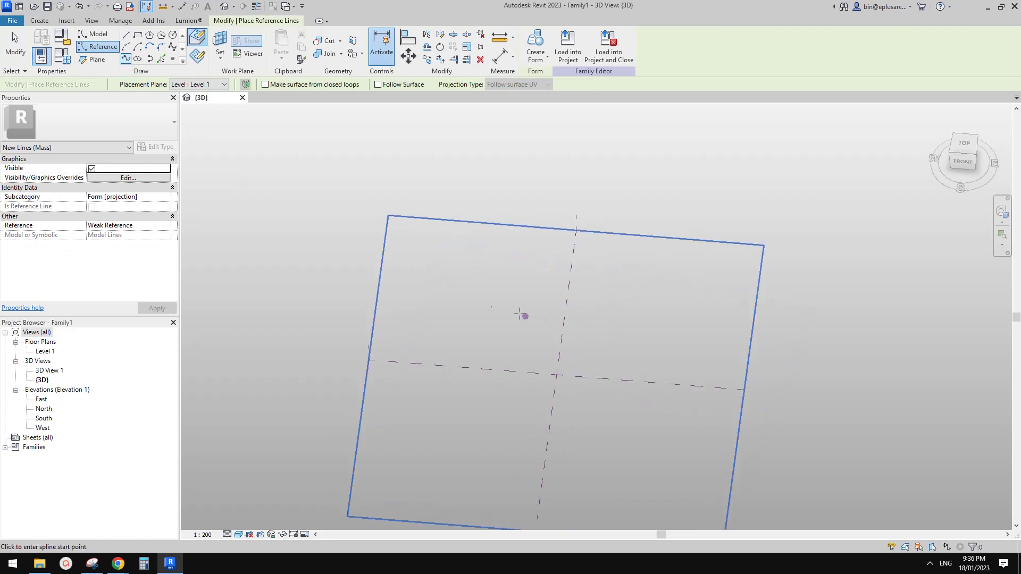
pyautogui.click(456, 289)
pyautogui.click(526, 290)
pyautogui.click(552, 292)
pyautogui.click(589, 295)
pyautogui.click(616, 298)
pyautogui.click(634, 299)
pyautogui.click(669, 304)
pyautogui.click(679, 307)
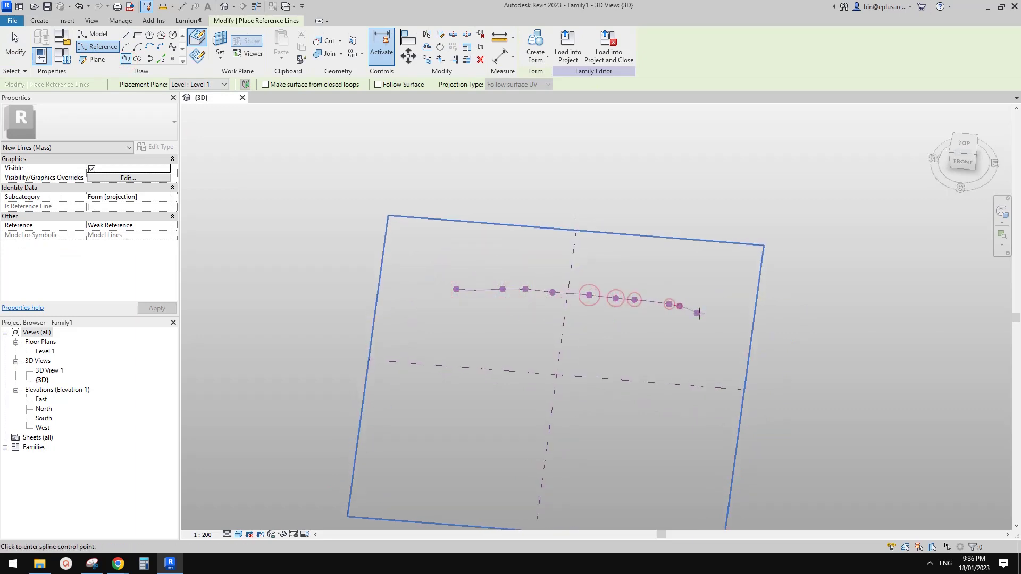
pyautogui.press('Escape')
pyautogui.press('Escape')
pyautogui.scroll(1, 515, 304)
# Step: Select the spline, check the seashell picture in Google Docs again, and return to the Revit model
pyautogui.click(507, 289)
pyautogui.keyDown('shift'); pyautogui.moveTo(476, 336); pyautogui.dragTo(472, 317, button='middle'); pyautogui.keyUp('shift')
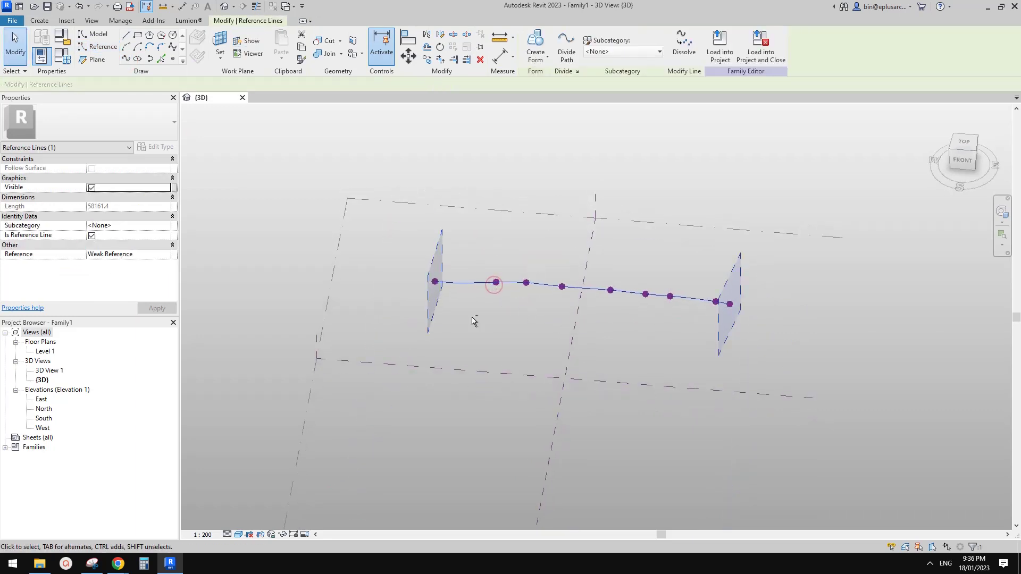
pyautogui.moveTo(118, 563)
pyautogui.click(181, 514)
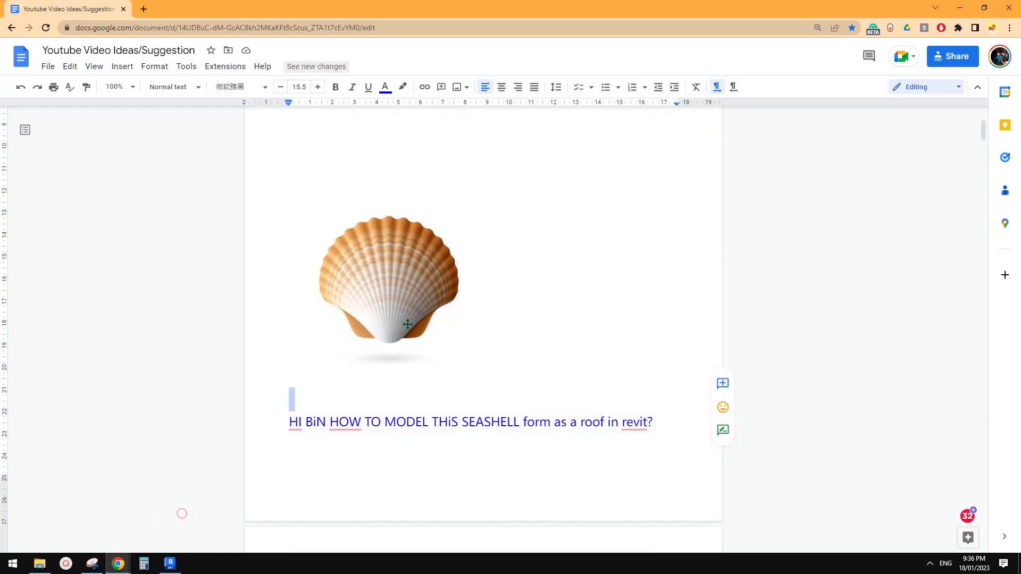
pyautogui.click(180, 569)
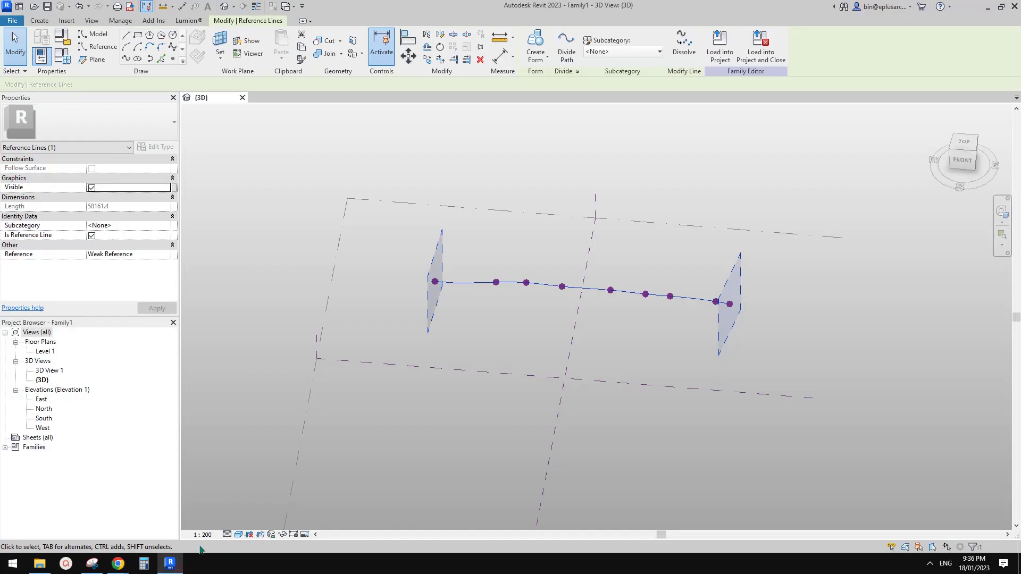
# Step: Raise the spline's second point from the left about 4484 mm above Level 1
pyautogui.click(490, 287)
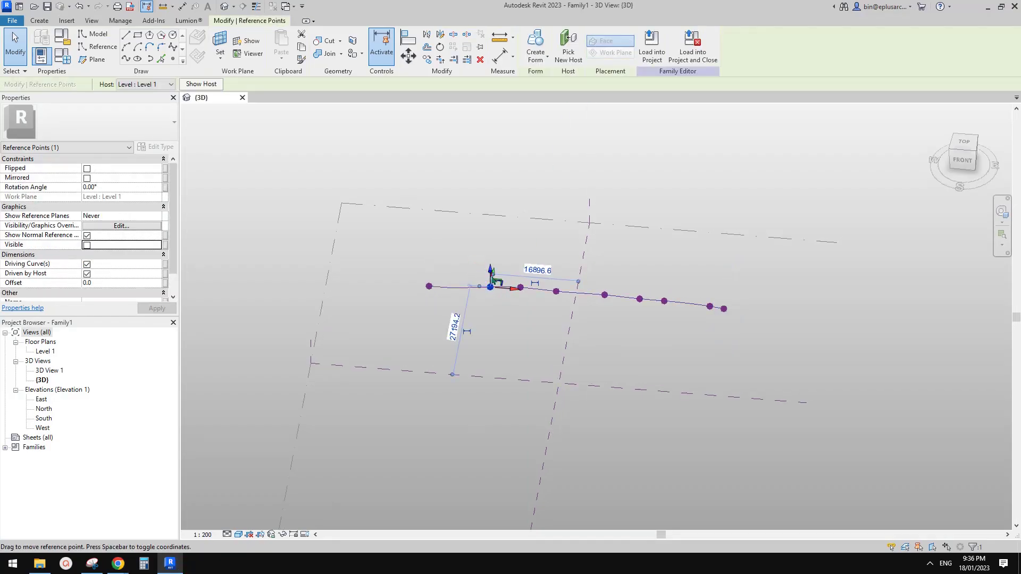
pyautogui.keyDown('shift'); pyautogui.moveTo(504, 285); pyautogui.dragTo(495, 274, button='middle'); pyautogui.keyUp('shift')
pyautogui.moveTo(491, 270); pyautogui.dragTo(491, 247)
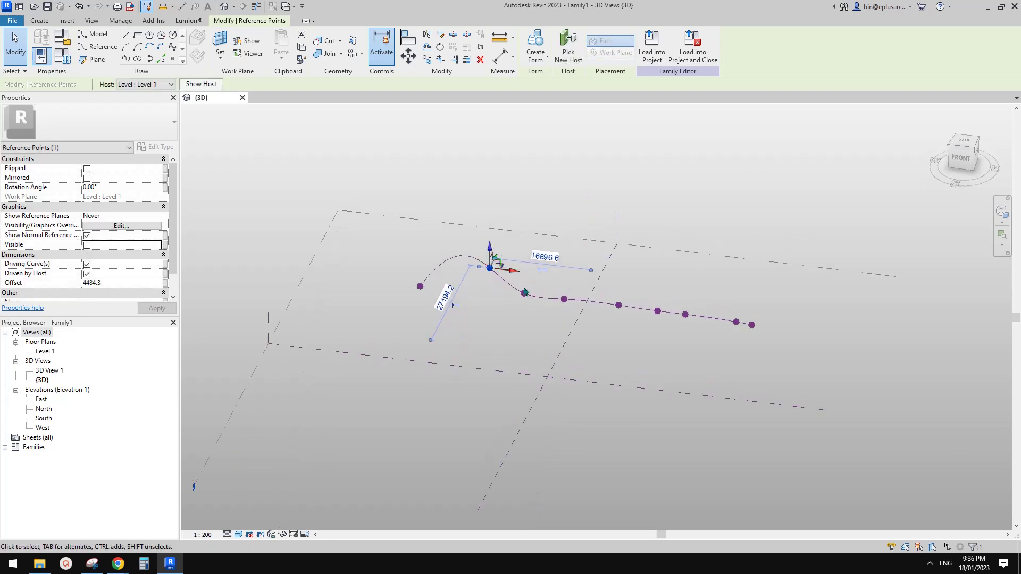
pyautogui.press('Escape')
# Step: Raise the spline's fourth, sixth and eighth points above Level 1 to shape a wavy profile
pyautogui.click(564, 299)
pyautogui.moveTo(563, 278); pyautogui.dragTo(564, 257)
pyautogui.moveTo(644, 290); pyautogui.dragTo(664, 305)
pyautogui.press('Escape')
pyautogui.moveTo(723, 287)
pyautogui.mouseDown()
pyautogui.moveTo(742, 328)
pyautogui.moveTo(736, 283)
pyautogui.mouseUp()
pyautogui.click(732, 298)
pyautogui.scroll(-2, 683, 303)
pyautogui.keyDown('shift'); pyautogui.moveTo(686, 323); pyautogui.dragTo(652, 340, button='middle'); pyautogui.keyUp('shift')
# Step: In the top view, move the spline's left end point forward to about 22154 mm from the front/back centre plane
pyautogui.click(963, 141)
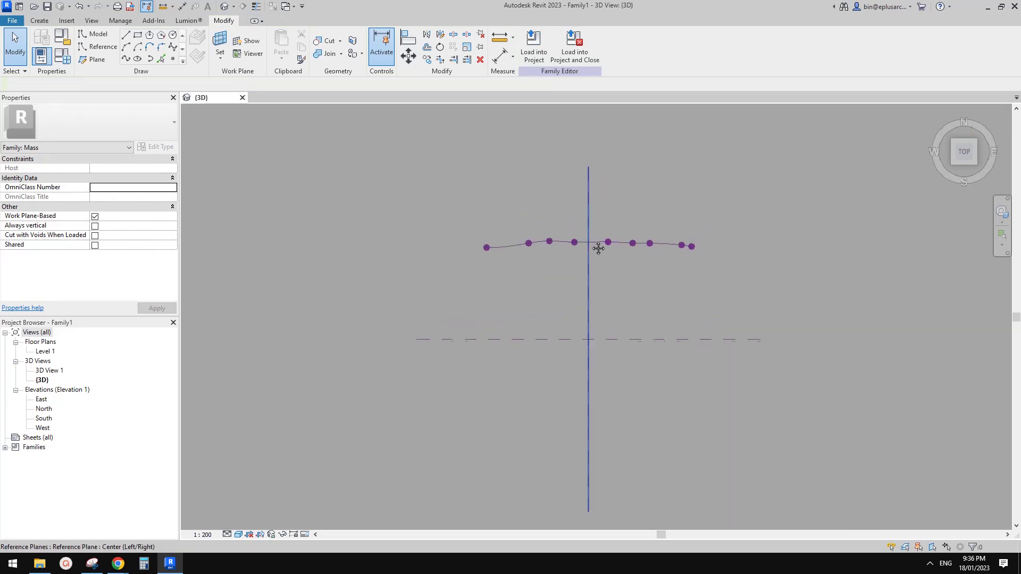
pyautogui.scroll(1, 532, 271)
pyautogui.click(532, 255)
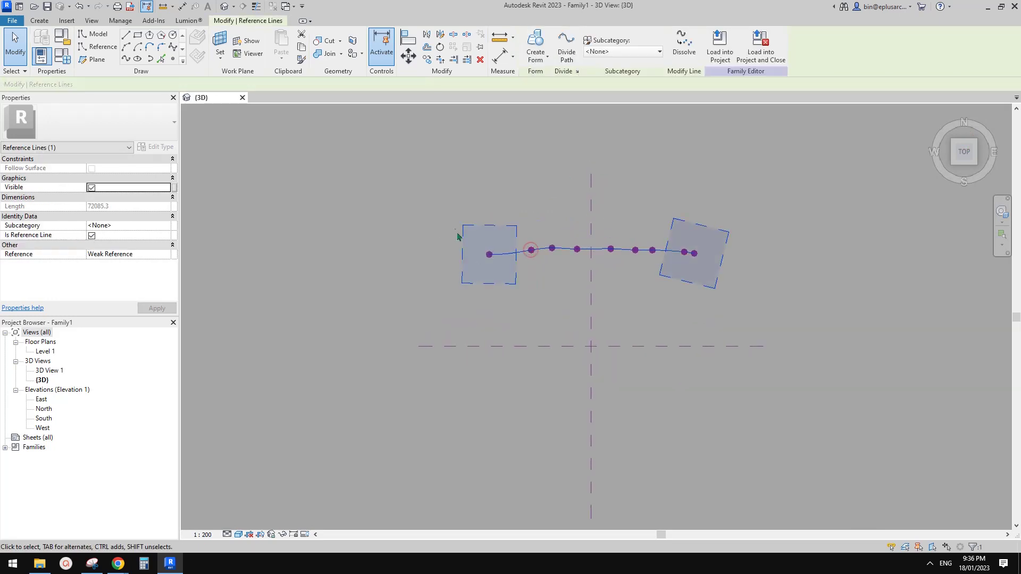
pyautogui.press('Escape')
pyautogui.scroll(1, 489, 254)
pyautogui.click(489, 253)
pyautogui.moveTo(489, 230); pyautogui.dragTo(490, 247)
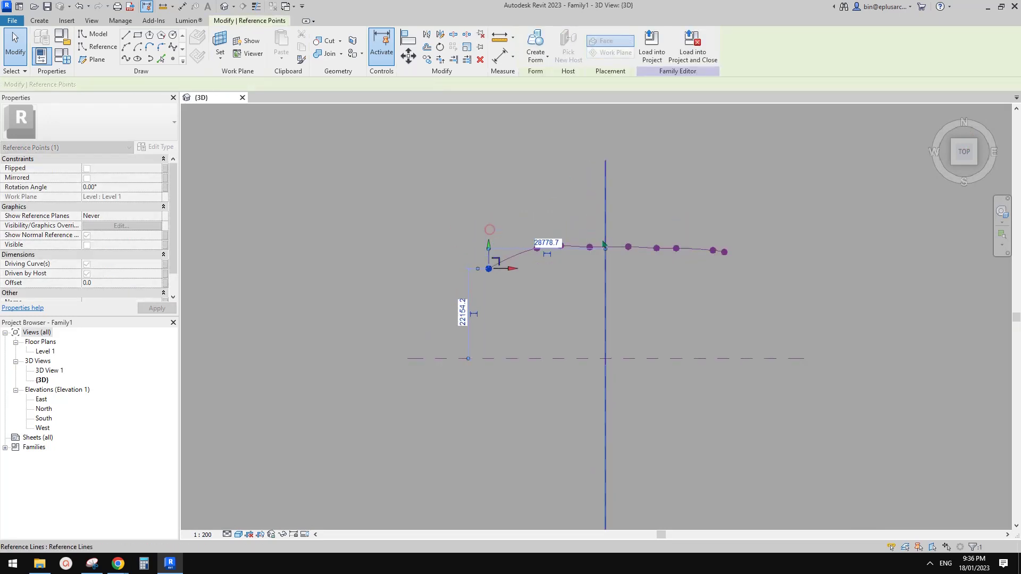
# Step: Move the spline's right end point outward and forward to about 22422 mm from the front/back centre plane
pyautogui.moveTo(628, 242); pyautogui.dragTo(633, 244, button='middle')
pyautogui.click(731, 229)
pyautogui.moveTo(707, 234)
pyautogui.mouseDown()
pyautogui.moveTo(722, 262)
pyautogui.moveTo(741, 253)
pyautogui.moveTo(742, 267)
pyautogui.mouseUp()
pyautogui.click(760, 243)
pyautogui.click(729, 254)
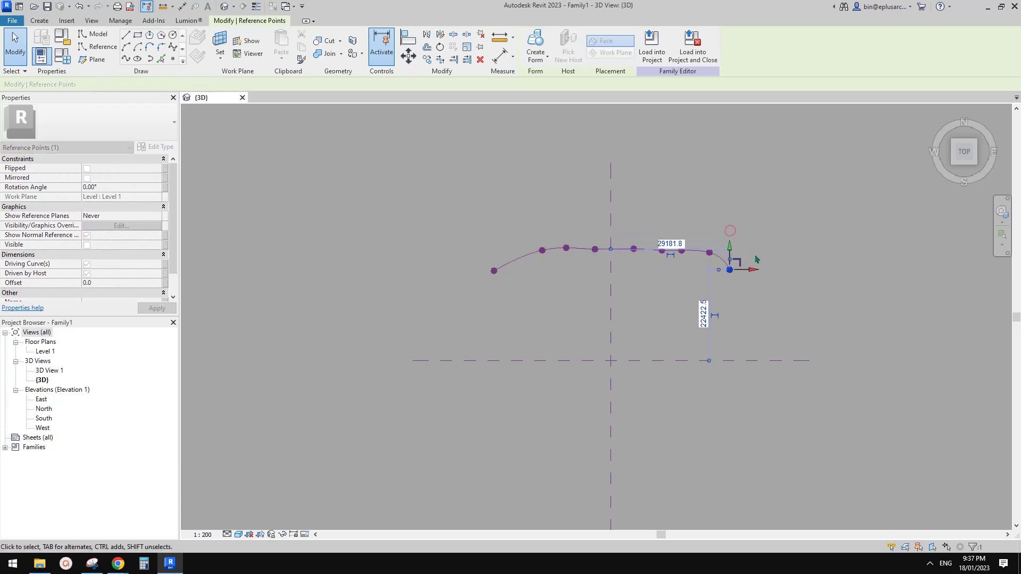
pyautogui.moveTo(729, 254); pyautogui.dragTo(744, 269)
pyautogui.click(642, 257)
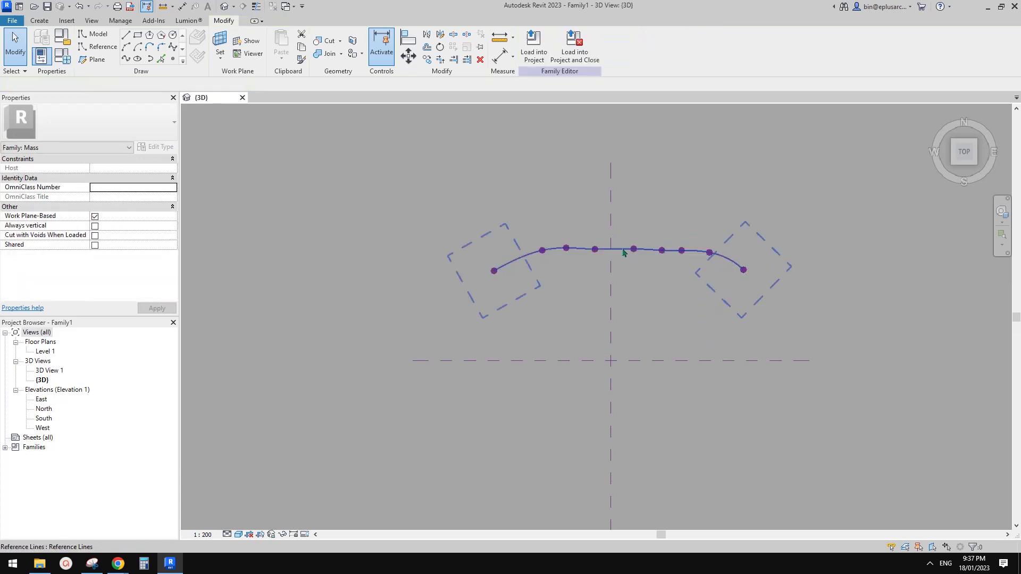
# Step: Copy the spline twice straight forward, placing the second copy about 29000 mm beyond the first
pyautogui.click(626, 249)
pyautogui.press('c')
pyautogui.press('o')
pyautogui.click(627, 262)
pyautogui.click(627, 331)
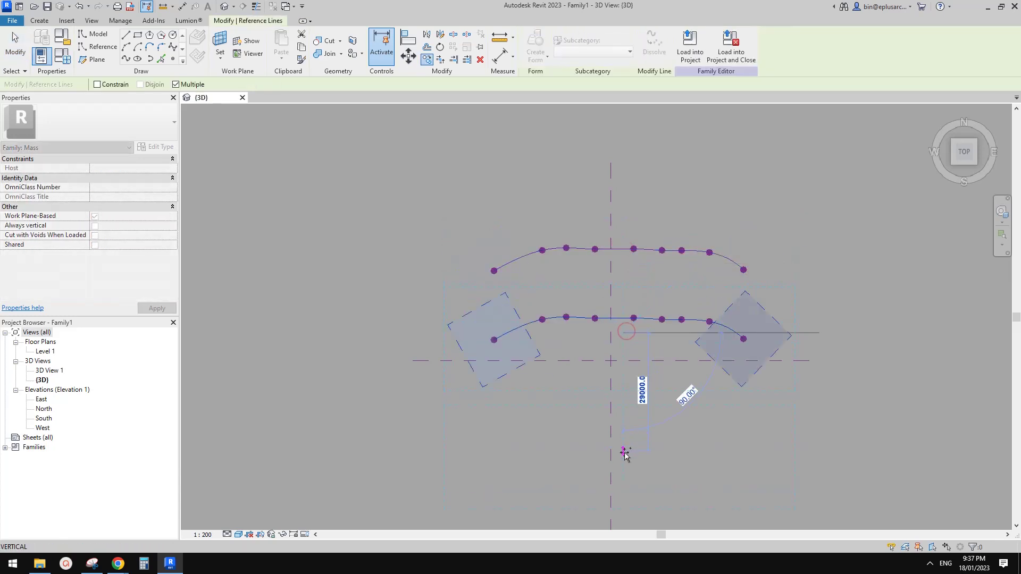
pyautogui.click(626, 453)
pyautogui.press('Escape')
pyautogui.press('Escape')
pyautogui.keyDown('shift'); pyautogui.moveTo(655, 362); pyautogui.dragTo(577, 311, button='middle'); pyautogui.keyUp('shift')
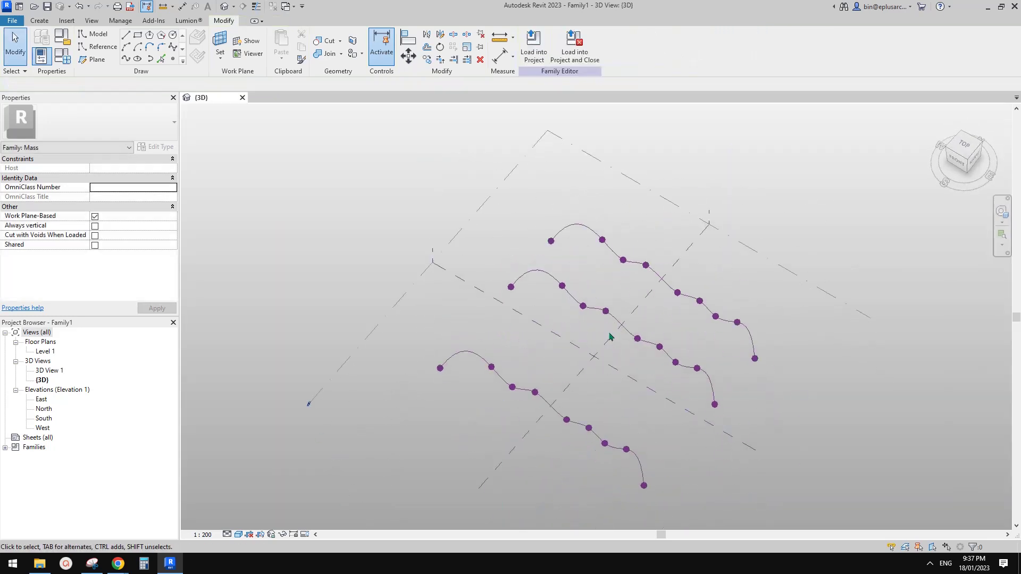
# Step: Move the middle spline's left end point inward to about 24657 mm from the left/right centre plane
pyautogui.click(572, 294)
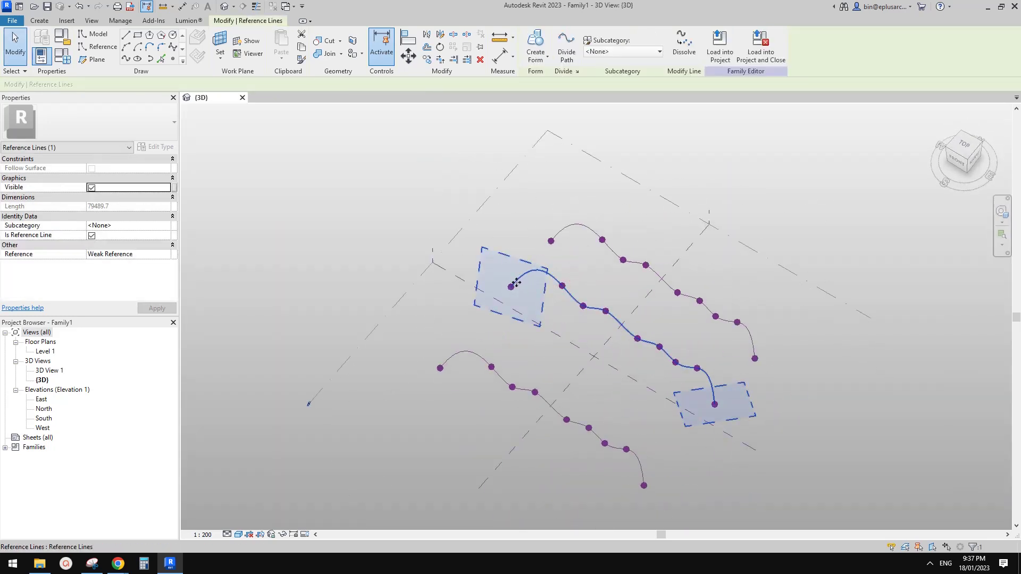
pyautogui.moveTo(490, 260); pyautogui.dragTo(528, 307)
pyautogui.keyDown('shift'); pyautogui.moveTo(529, 307); pyautogui.dragTo(572, 326, button='middle'); pyautogui.keyUp('shift')
pyautogui.moveTo(540, 293); pyautogui.dragTo(558, 298)
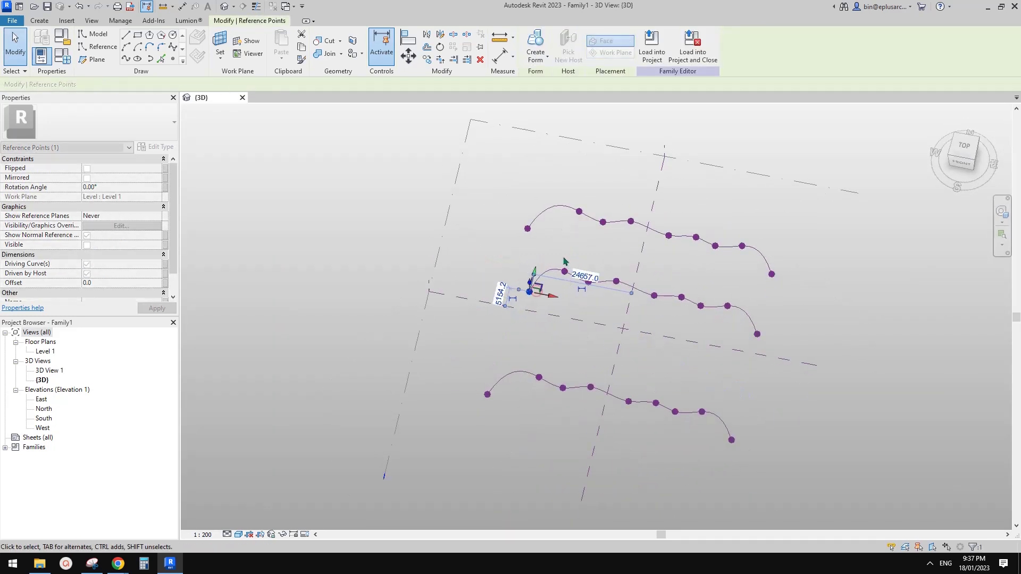
pyautogui.moveTo(556, 253); pyautogui.dragTo(584, 290)
# Step: Create a form through all three reference splines and select the resulting surface
pyautogui.click(669, 299)
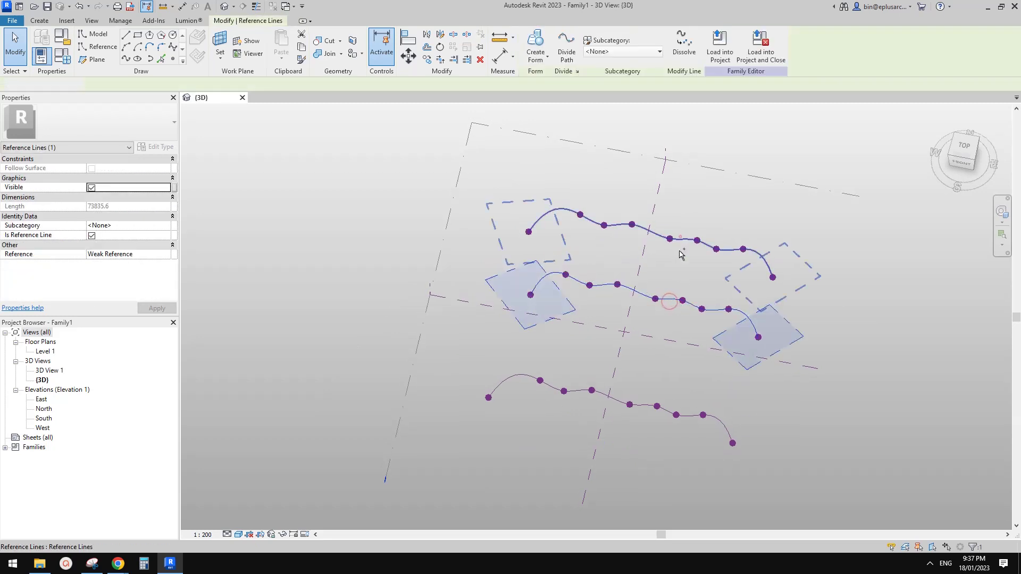
pyautogui.keyDown('ctrl'); pyautogui.click(682, 240); pyautogui.keyUp('ctrl')
pyautogui.keyDown('ctrl'); pyautogui.click(645, 405); pyautogui.keyUp('ctrl')
pyautogui.click(558, 55)
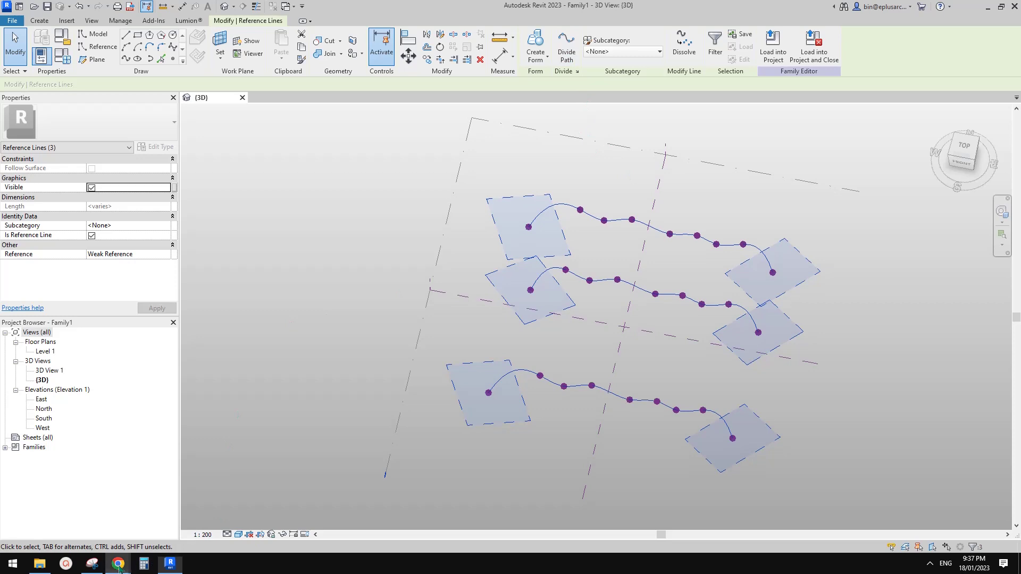
pyautogui.moveTo(118, 563)
pyautogui.keyDown('shift'); pyautogui.moveTo(574, 376); pyautogui.dragTo(590, 294, button='middle'); pyautogui.keyUp('shift')
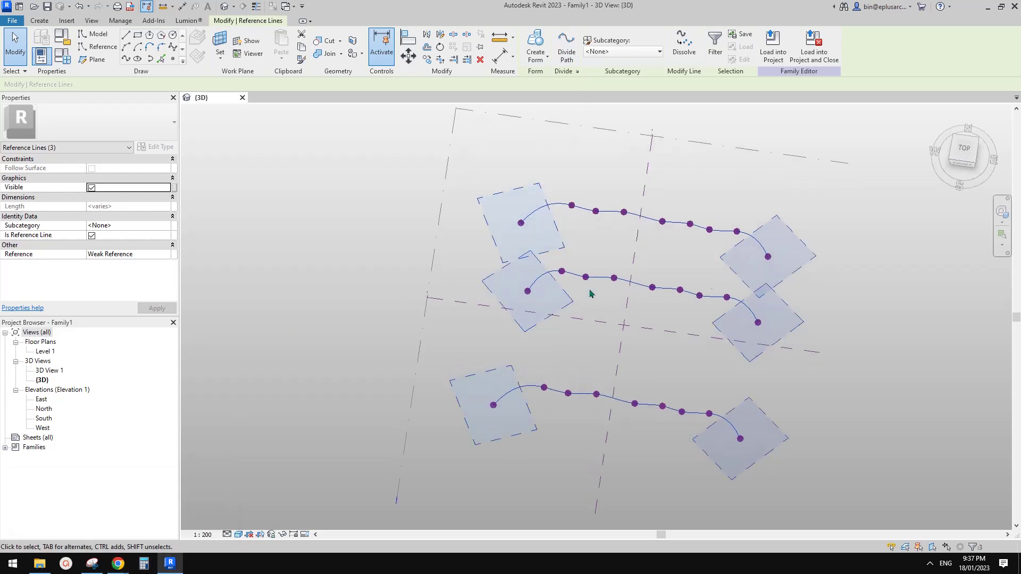
pyautogui.click(541, 44)
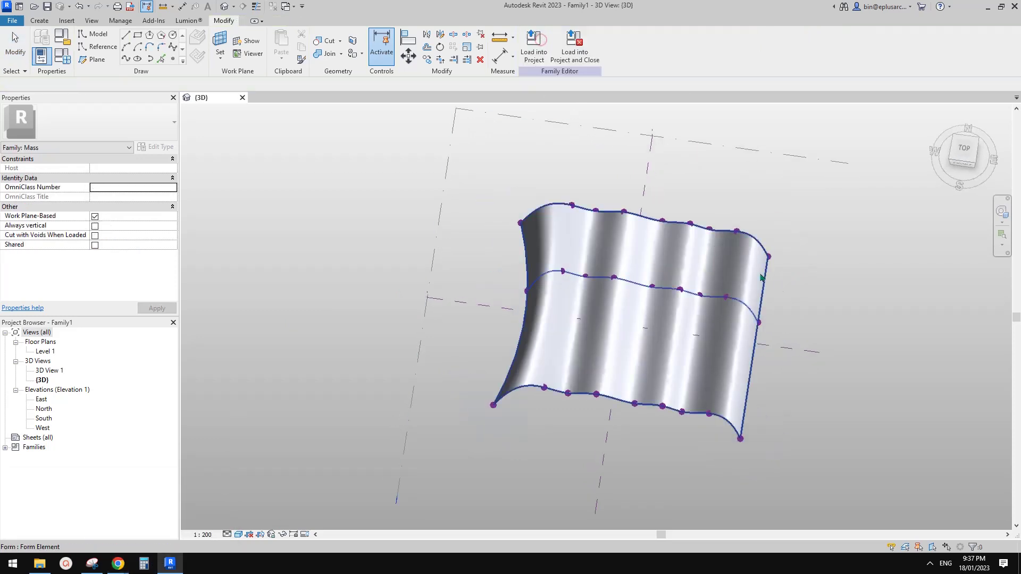
pyautogui.moveTo(715, 412)
pyautogui.keyDown('shift'); pyautogui.mouseDown(button='middle')
pyautogui.moveTo(709, 270)
pyautogui.moveTo(682, 381)
pyautogui.mouseUp(button='middle'); pyautogui.keyUp('shift')
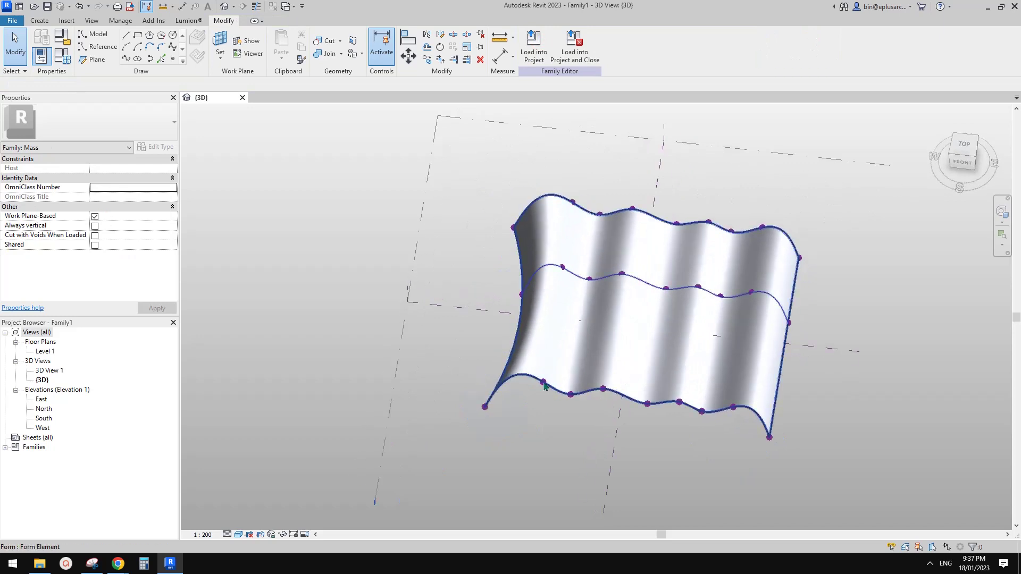
pyautogui.click(631, 317)
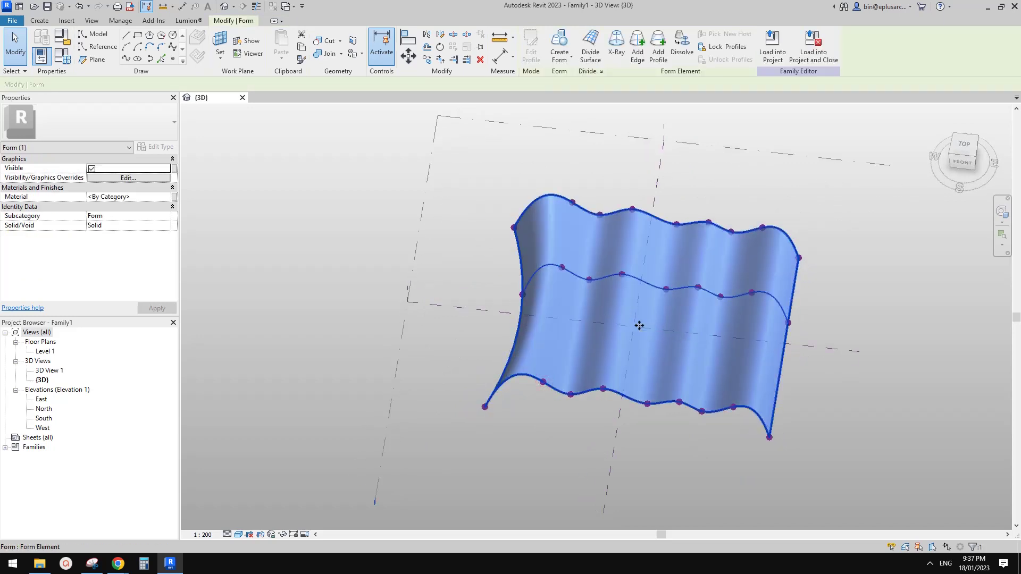
# Step: Undo the form created through the three reference splines
pyautogui.hotkey('ctrl', 'z')
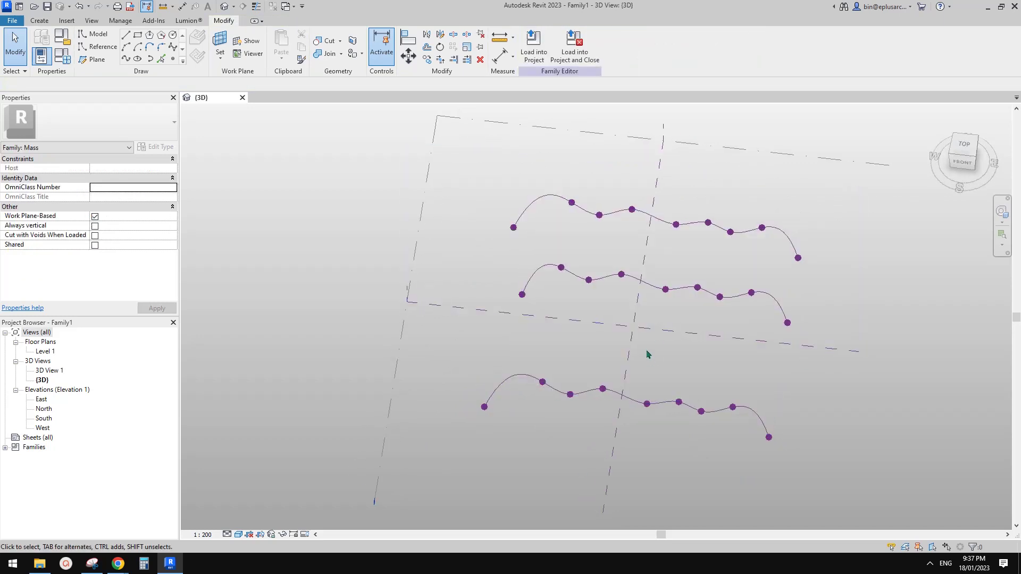
pyautogui.keyDown('shift'); pyautogui.moveTo(680, 405); pyautogui.dragTo(676, 408, button='middle'); pyautogui.keyUp('shift')
pyautogui.click(674, 408)
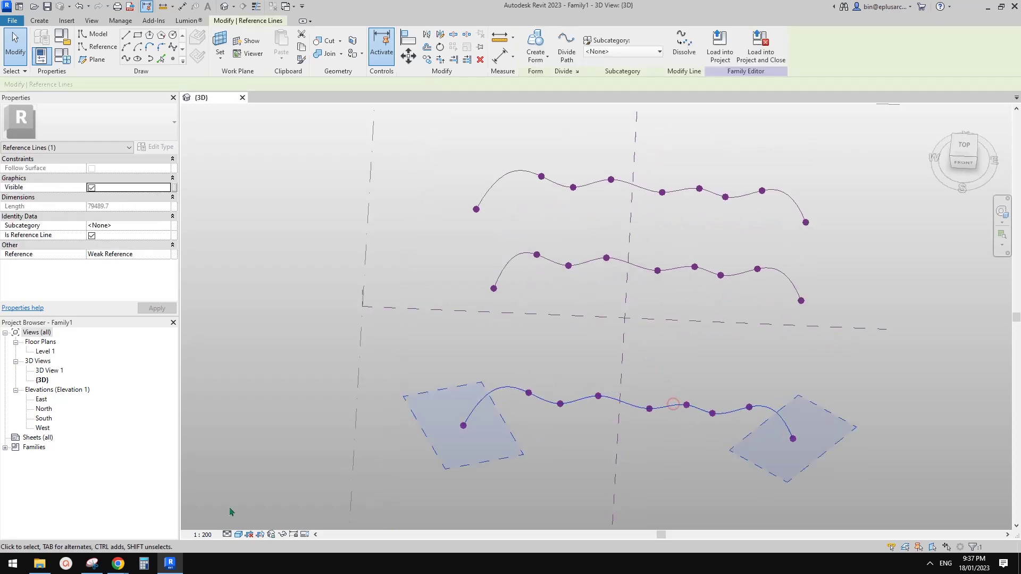
# Step: Check the seashell reference picture, then mark the shell's left edge, centre rib and right edge with the pen in Snipping Tool
pyautogui.moveTo(118, 566)
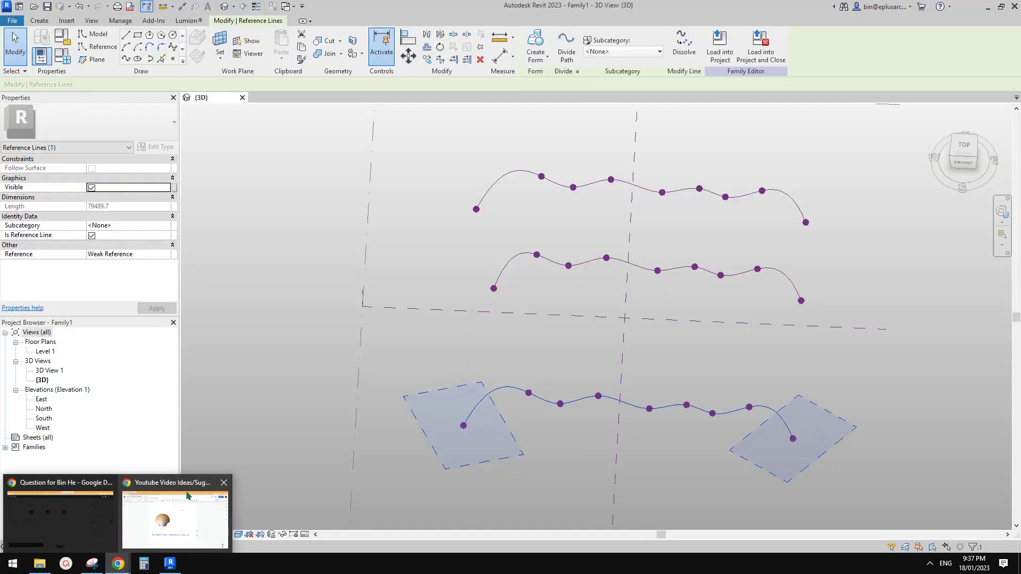
pyautogui.click(177, 504)
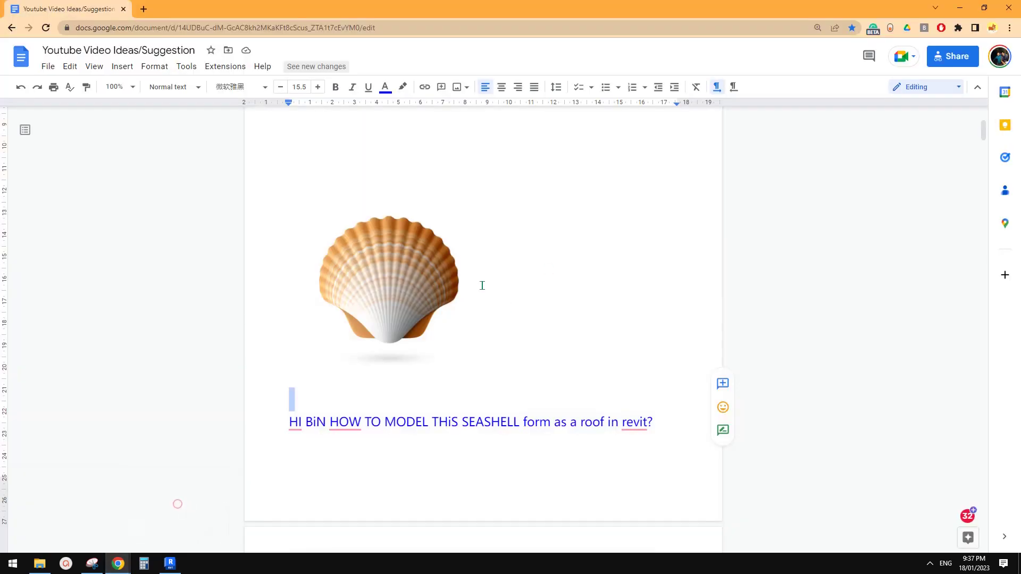
pyautogui.click(170, 563)
pyautogui.click(96, 567)
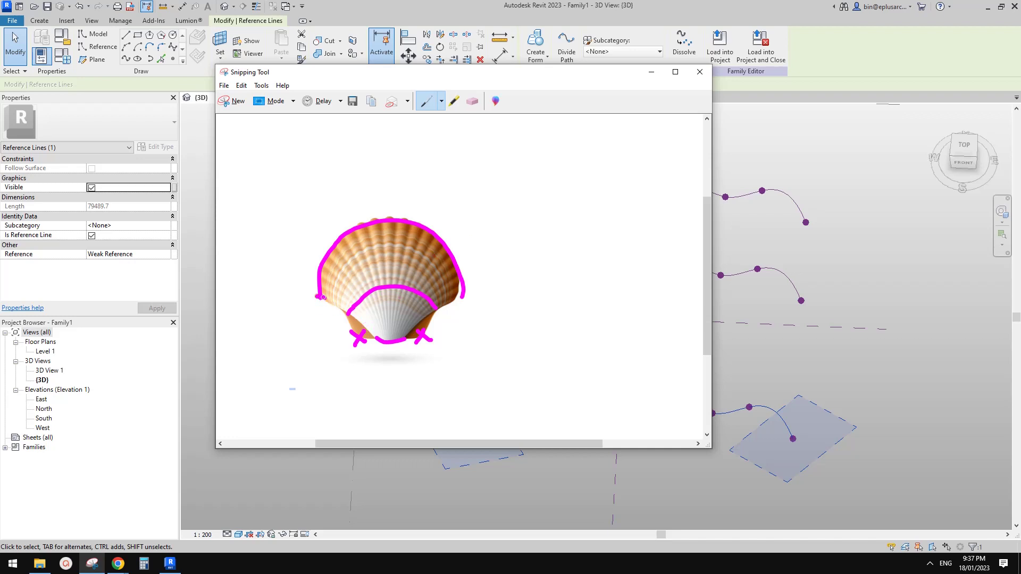
pyautogui.moveTo(323, 297); pyautogui.dragTo(368, 329)
pyautogui.moveTo(388, 225); pyautogui.dragTo(388, 343)
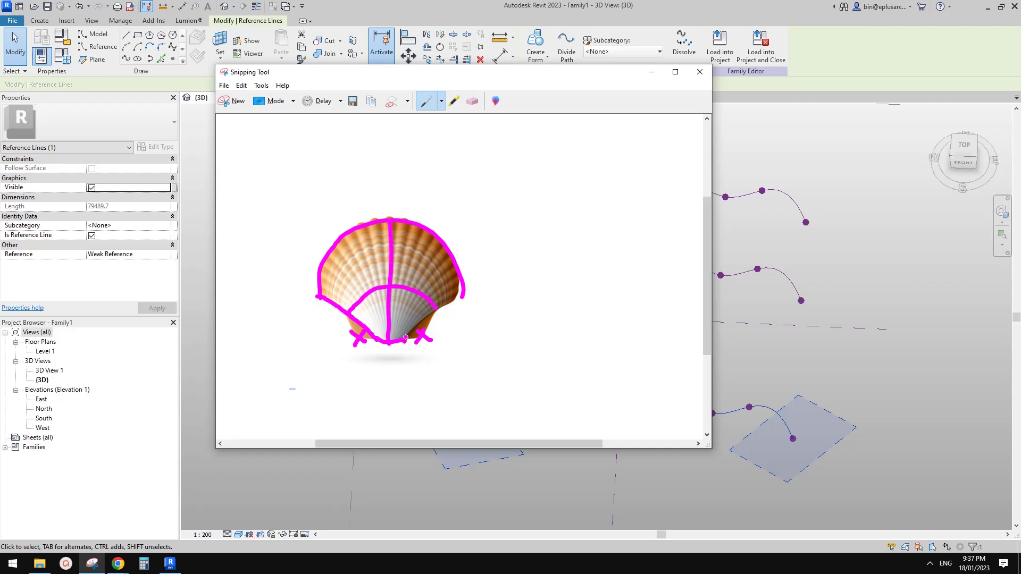
pyautogui.moveTo(431, 308); pyautogui.dragTo(457, 298)
# Step: Erase the arcs drawn across the shell in the snip, keeping the two edge lines and the centre line
pyautogui.click(471, 101)
pyautogui.moveTo(434, 213); pyautogui.dragTo(397, 339)
pyautogui.click(425, 101)
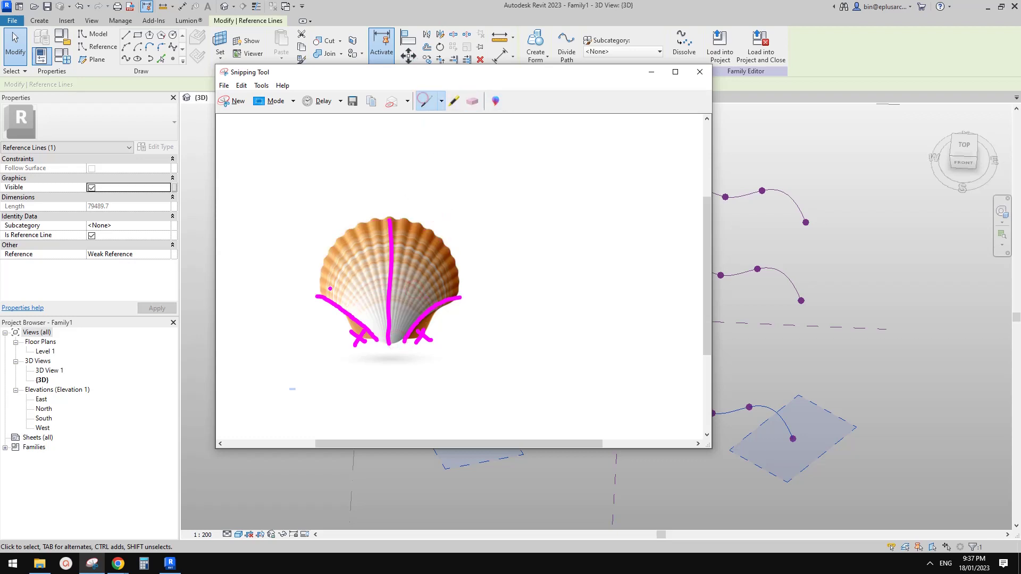
# Step: Switch back to Revit and delete all three wavy reference splines with their points
pyautogui.click(823, 248)
pyautogui.scroll(-2, 661, 240)
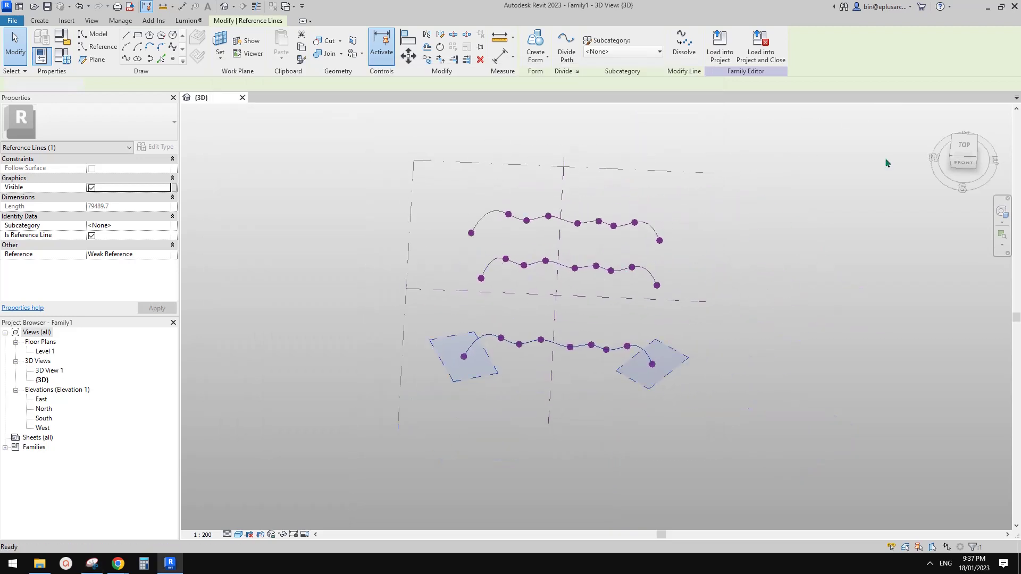
pyautogui.moveTo(378, 190); pyautogui.dragTo(694, 415)
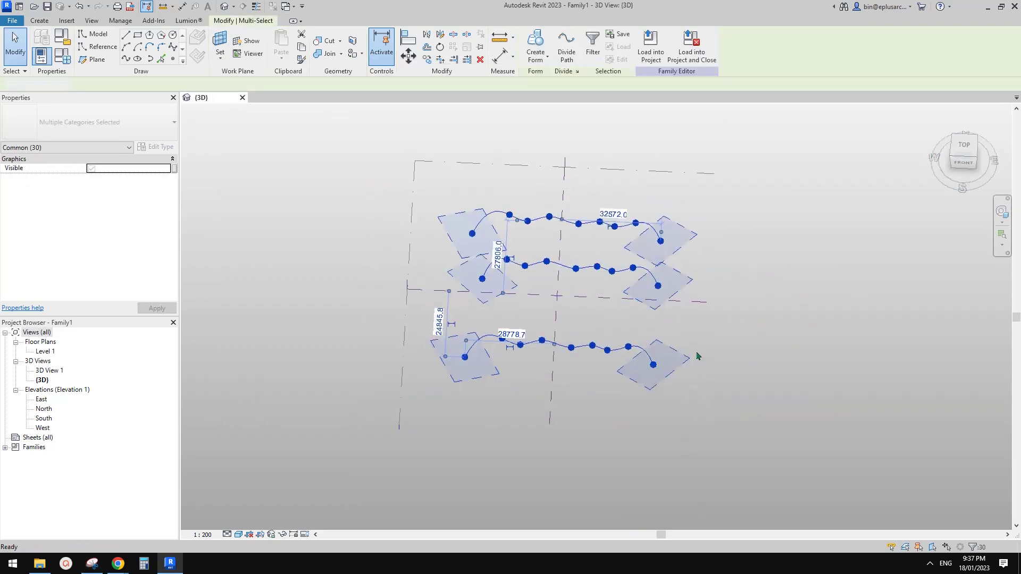
pyautogui.press('Delete')
# Step: Compare the original seashell picture with its marked-up snip, then return to Revit
pyautogui.moveTo(118, 564)
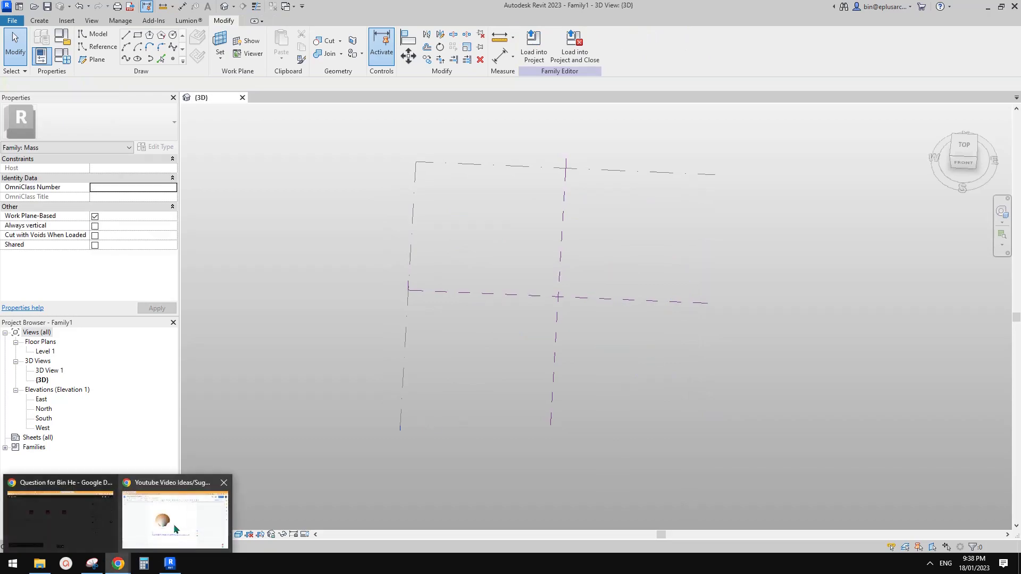
pyautogui.click(174, 524)
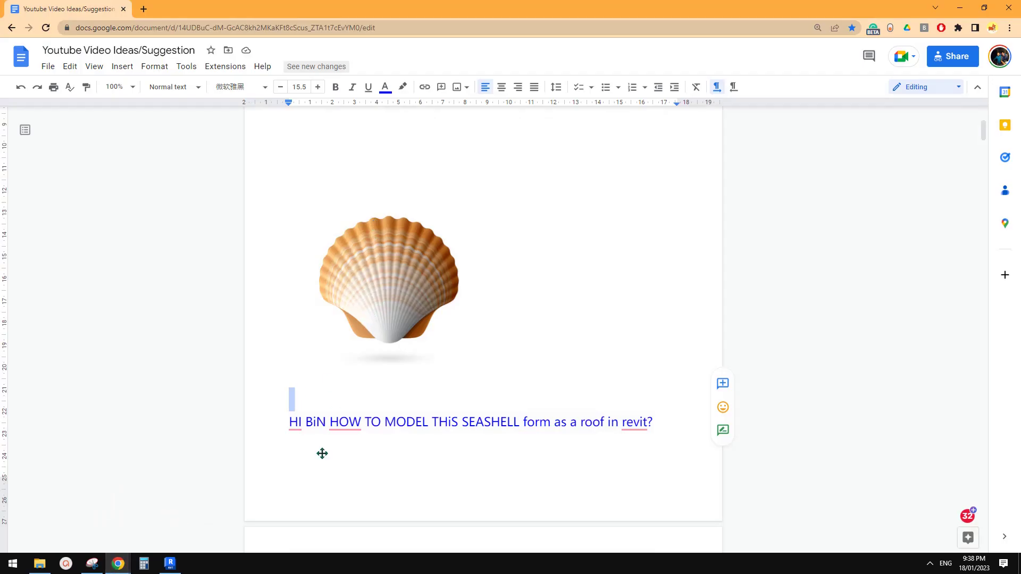
pyautogui.click(92, 563)
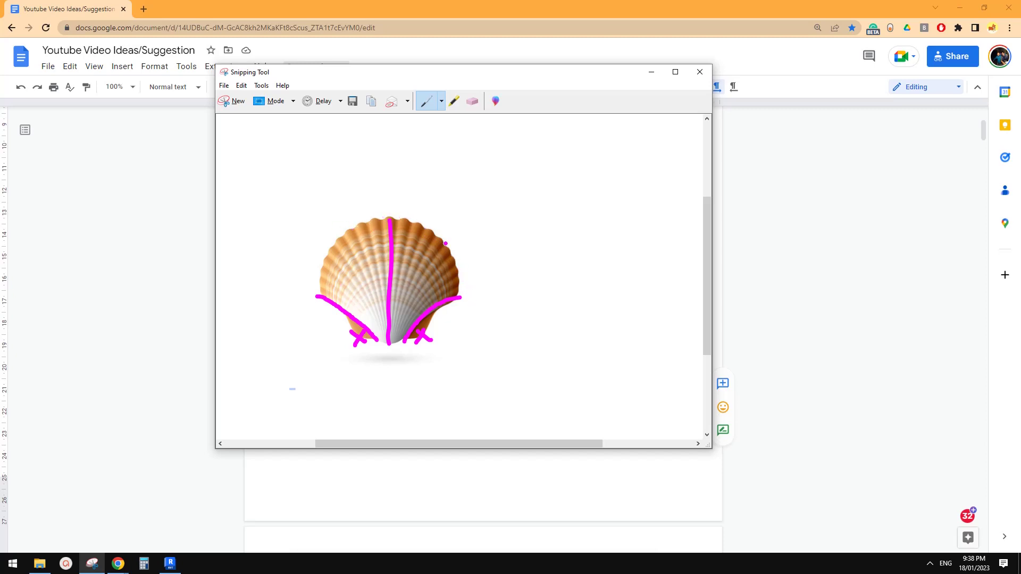
pyautogui.click(170, 563)
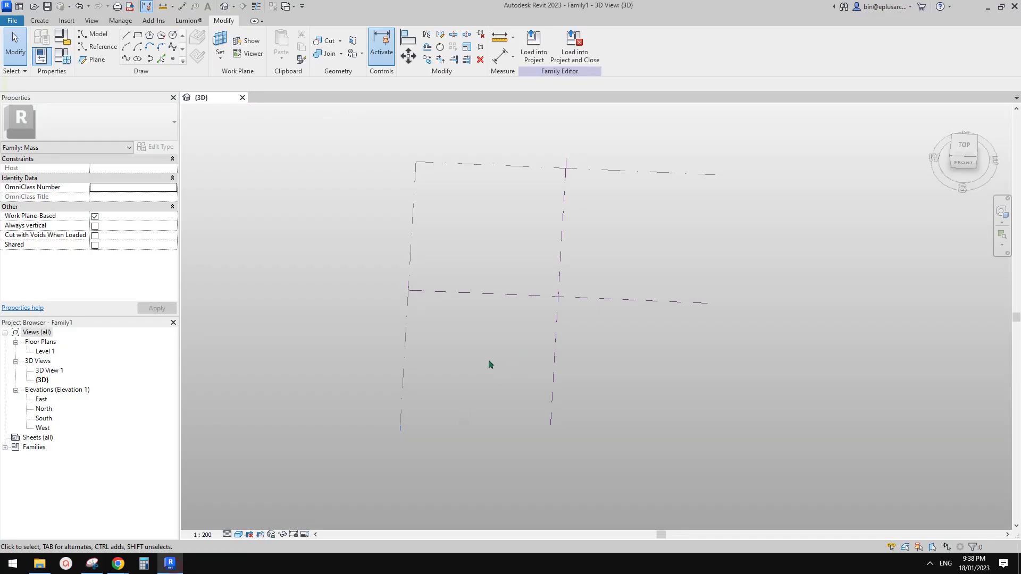
# Step: On the Level 1 floor plan, draw a three-point reference spline for the shell's left edge, curving down towards the Center (Left/Right) plane
pyautogui.doubleClick(48, 352)
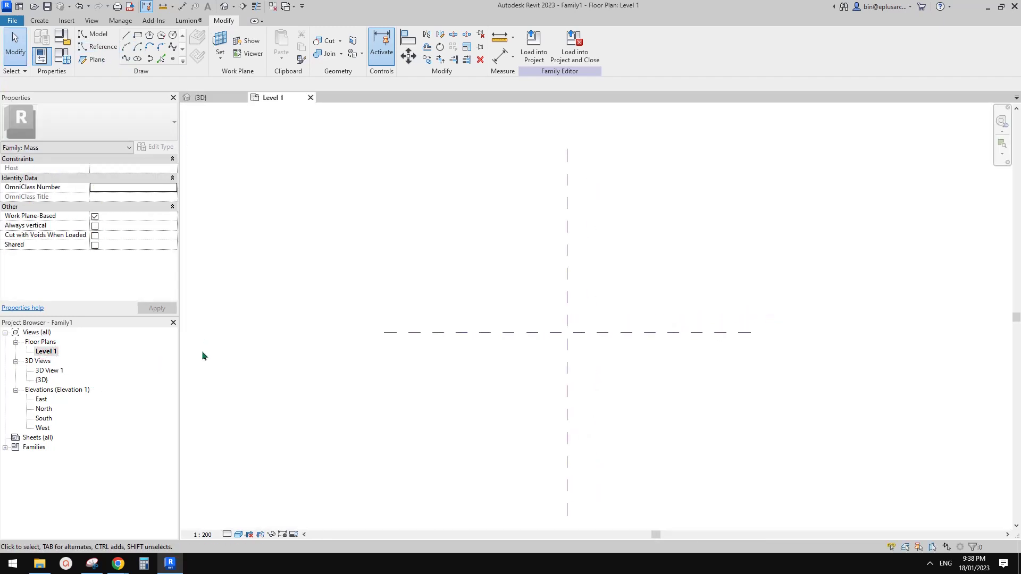
pyautogui.moveTo(118, 563)
pyautogui.click(176, 528)
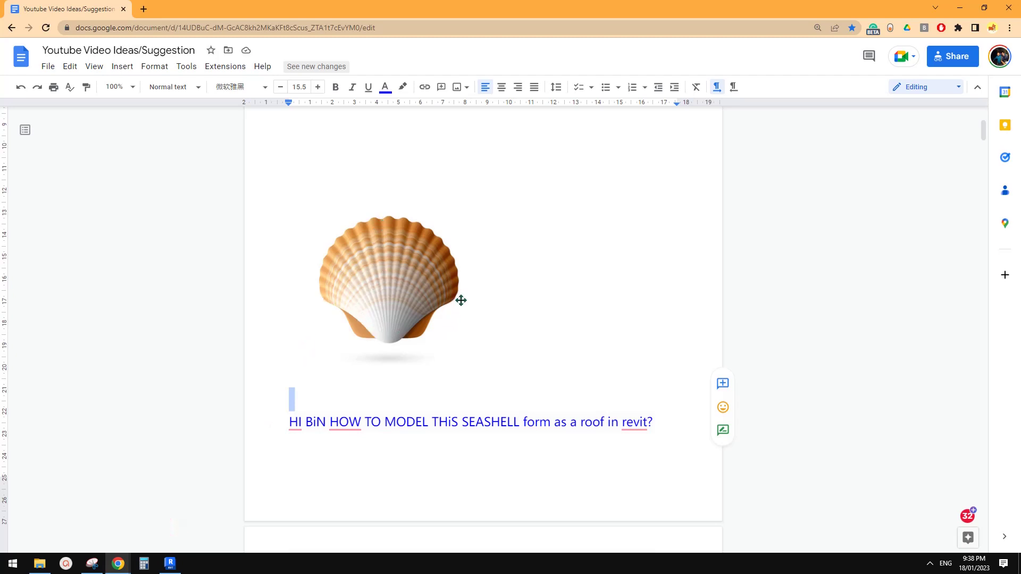
pyautogui.click(171, 563)
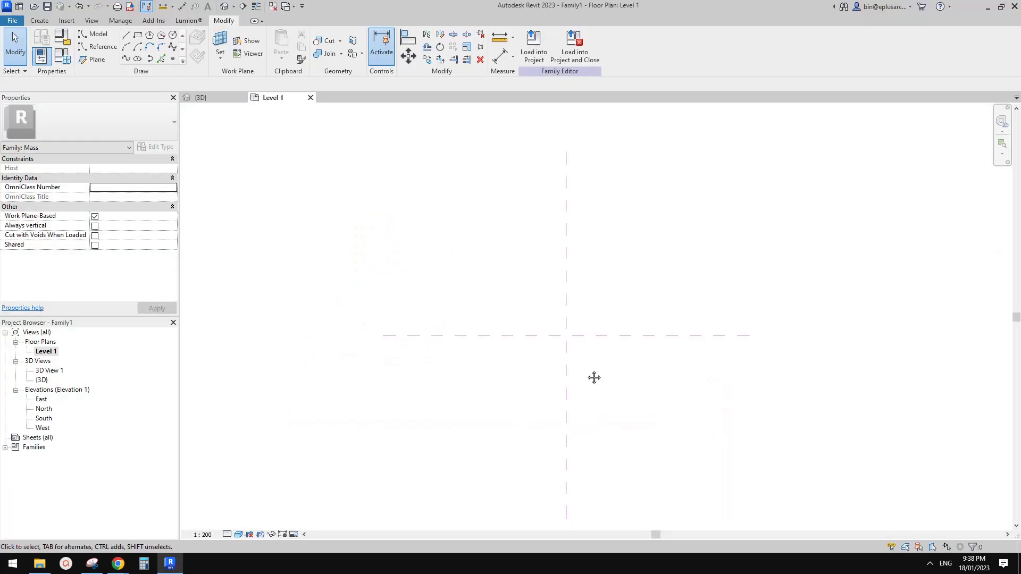
pyautogui.click(101, 52)
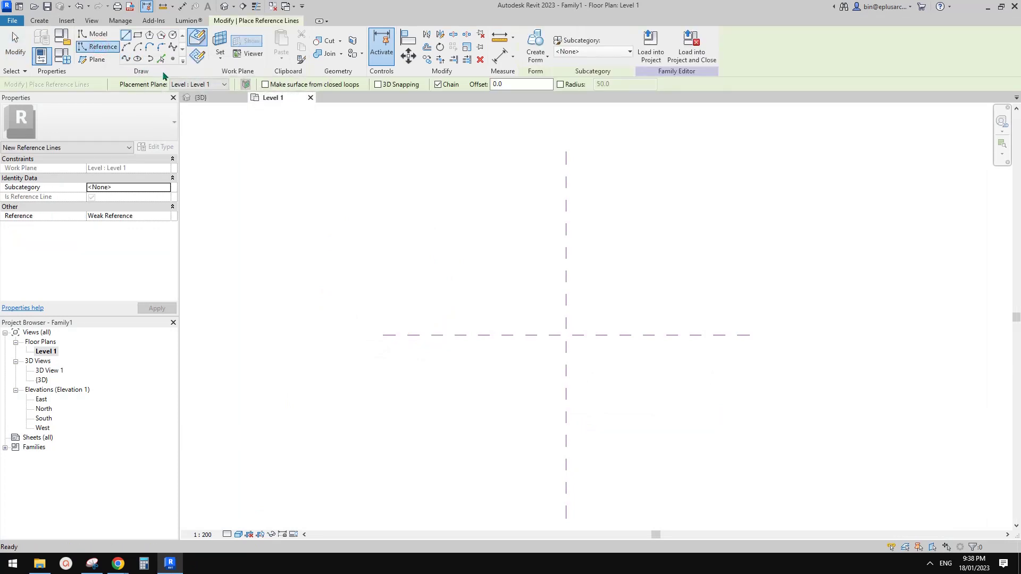
pyautogui.click(126, 58)
pyautogui.click(398, 228)
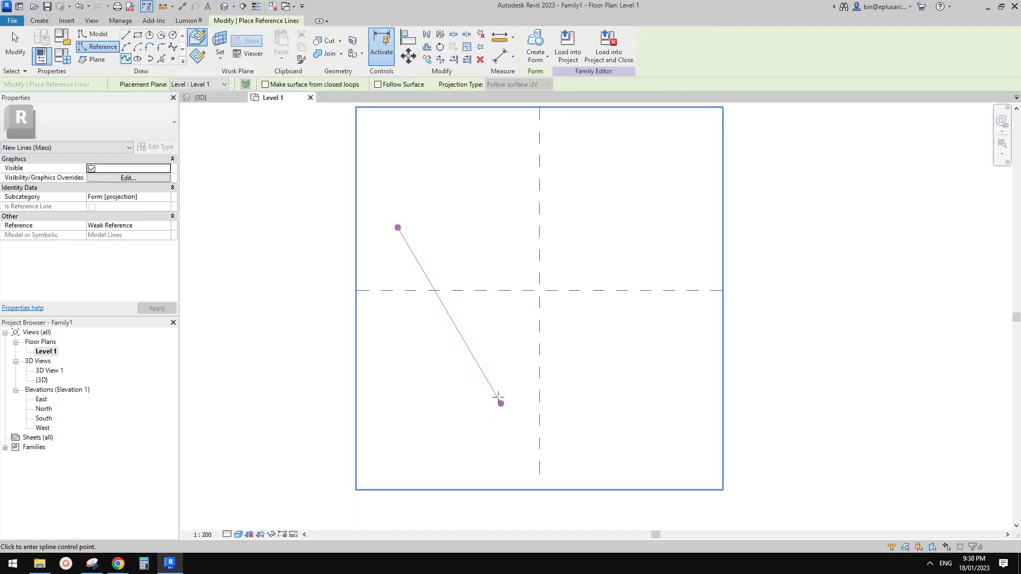
pyautogui.click(496, 404)
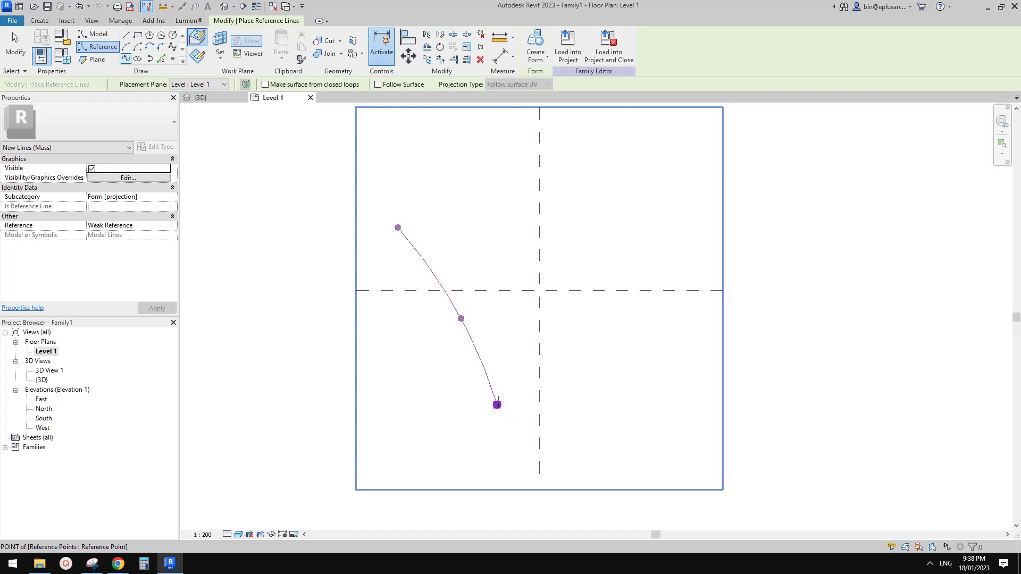
pyautogui.press('Escape')
pyautogui.press('Escape')
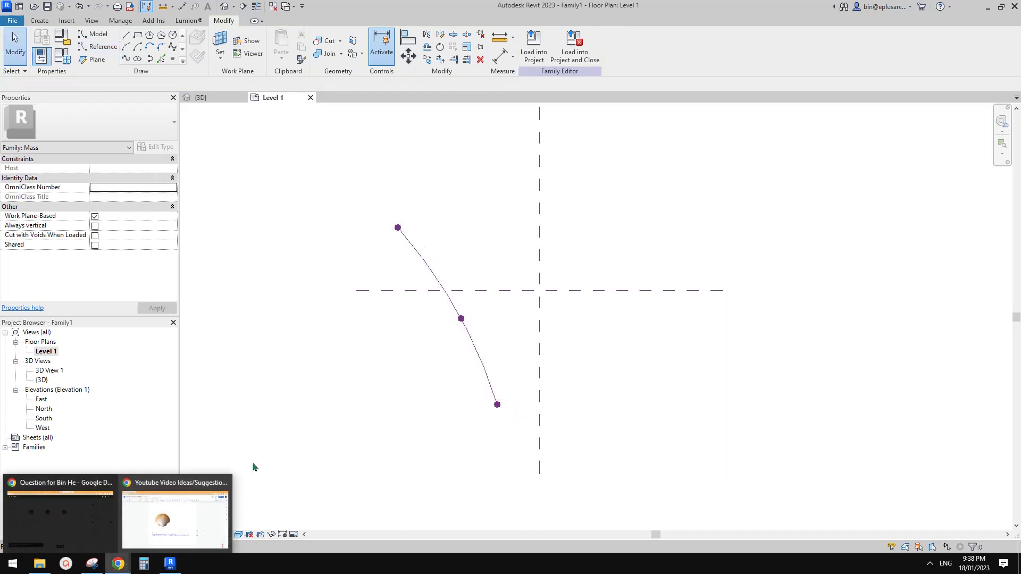
# Step: Lower the spline's upper end point and move its lower end point up and inward, making the curve about 42663 mm long
pyautogui.click(183, 535)
pyautogui.click(169, 572)
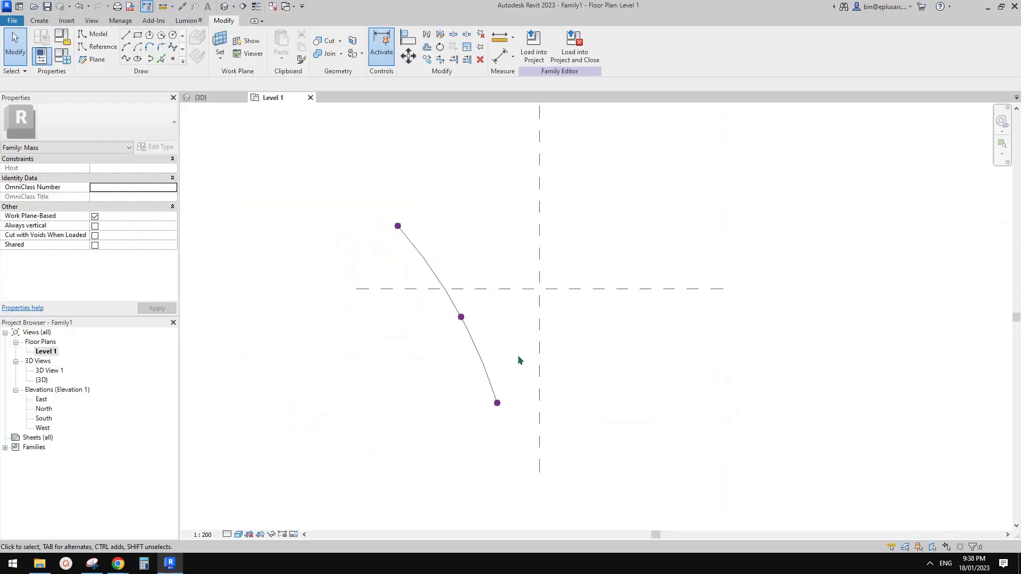
pyautogui.click(441, 280)
pyautogui.moveTo(382, 203)
pyautogui.mouseDown()
pyautogui.moveTo(414, 199)
pyautogui.moveTo(398, 242)
pyautogui.mouseUp()
pyautogui.moveTo(461, 388)
pyautogui.mouseDown()
pyautogui.moveTo(509, 411)
pyautogui.moveTo(518, 409)
pyautogui.moveTo(497, 361)
pyautogui.moveTo(525, 382)
pyautogui.mouseUp()
pyautogui.click(553, 298)
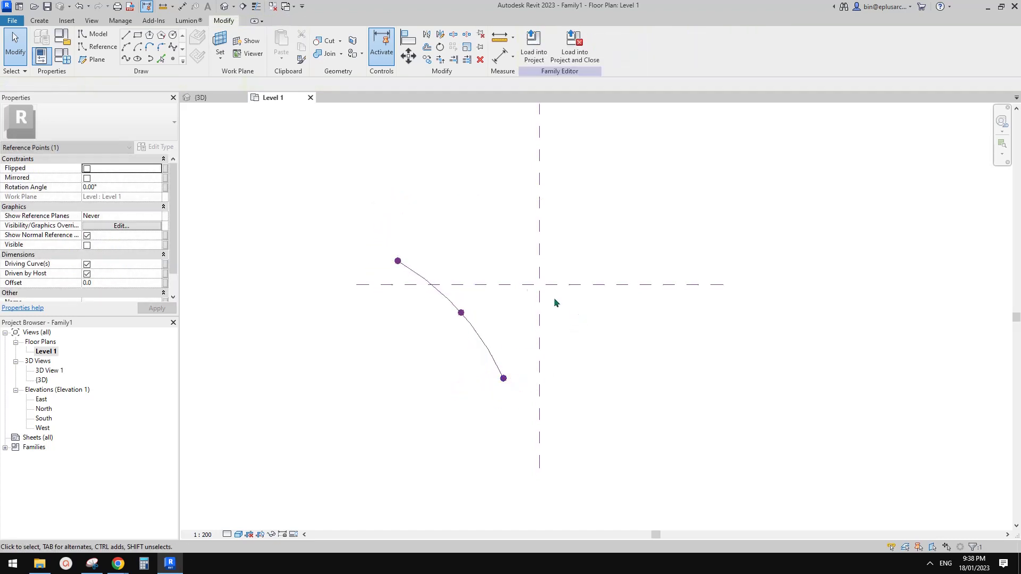
# Step: Try to mirror the left edge spline about the Center (Left/Right) plane without keeping the original
pyautogui.click(447, 300)
pyautogui.moveTo(490, 311); pyautogui.dragTo(445, 292, button='middle')
pyautogui.moveTo(520, 248); pyautogui.dragTo(517, 251, button='middle')
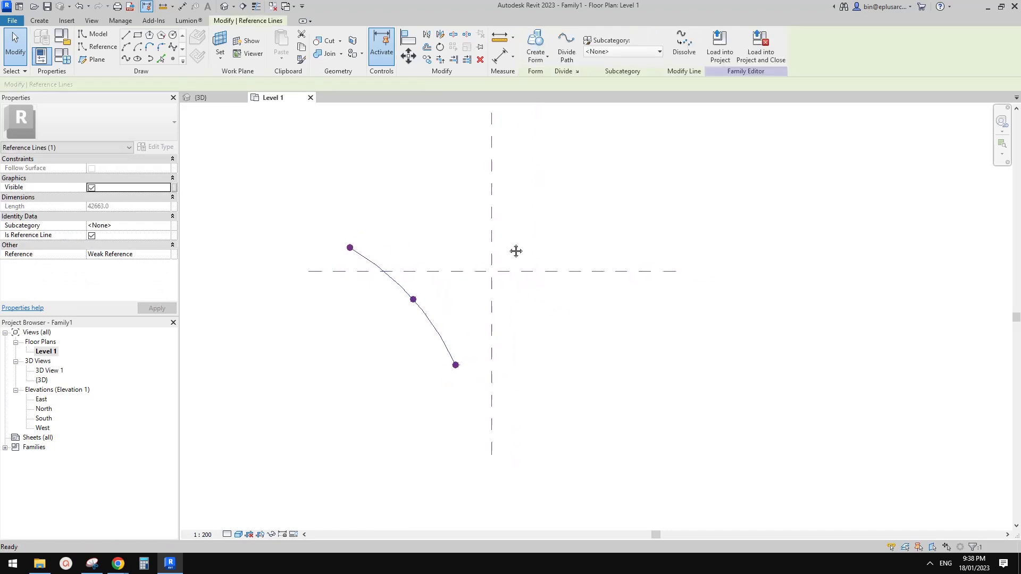
pyautogui.click(516, 251)
pyautogui.click(405, 290)
pyautogui.moveTo(473, 292); pyautogui.dragTo(470, 292, button='middle')
pyautogui.press('m')
pyautogui.press('m')
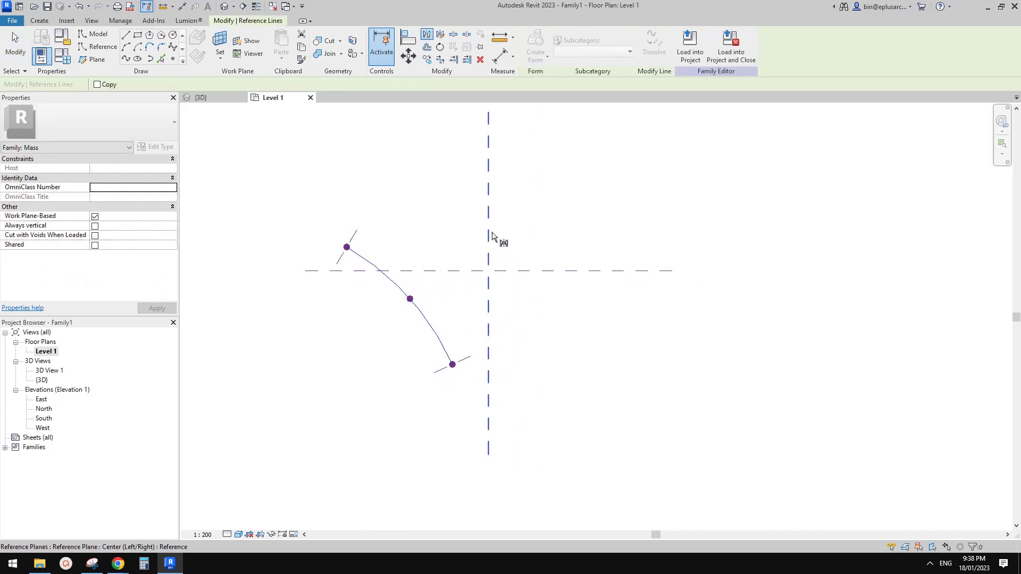
pyautogui.click(488, 230)
pyautogui.hotkey('ctrl', 'z')
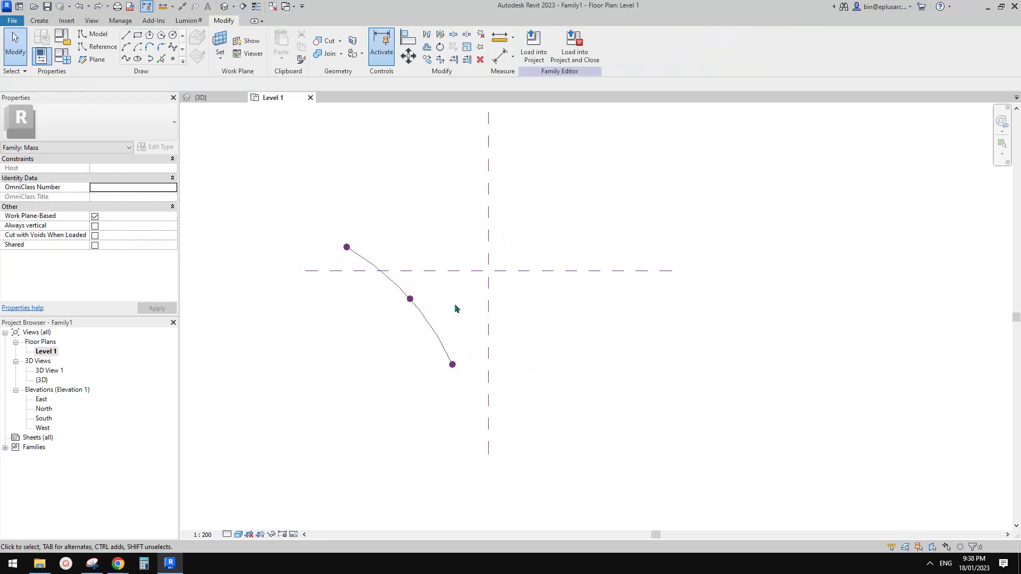
# Step: Mirror a copy of the left edge spline about the Center (Left/Right) plane, keeping the original
pyautogui.press('m')
pyautogui.press('m')
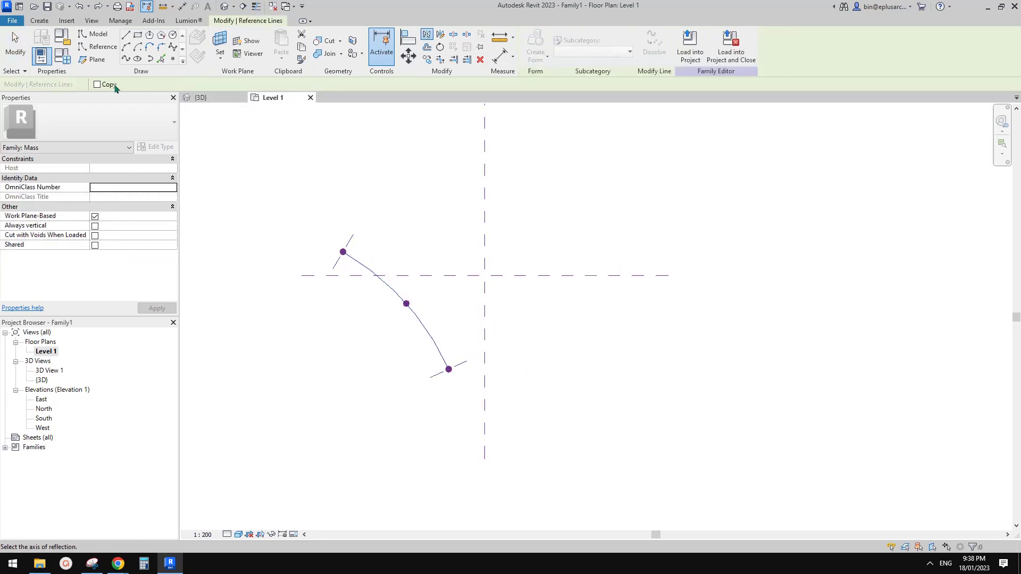
pyautogui.click(486, 194)
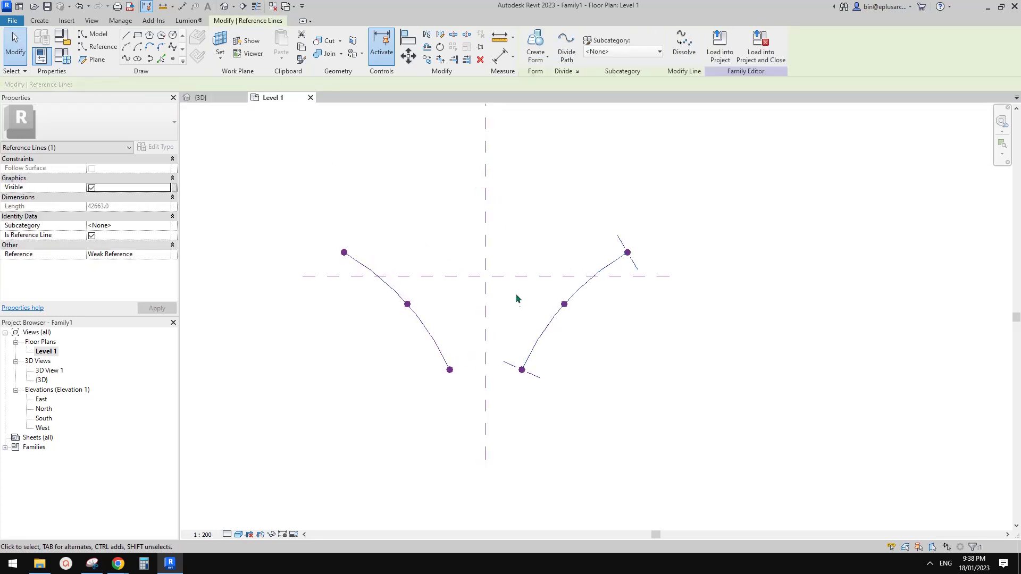
pyautogui.click(492, 334)
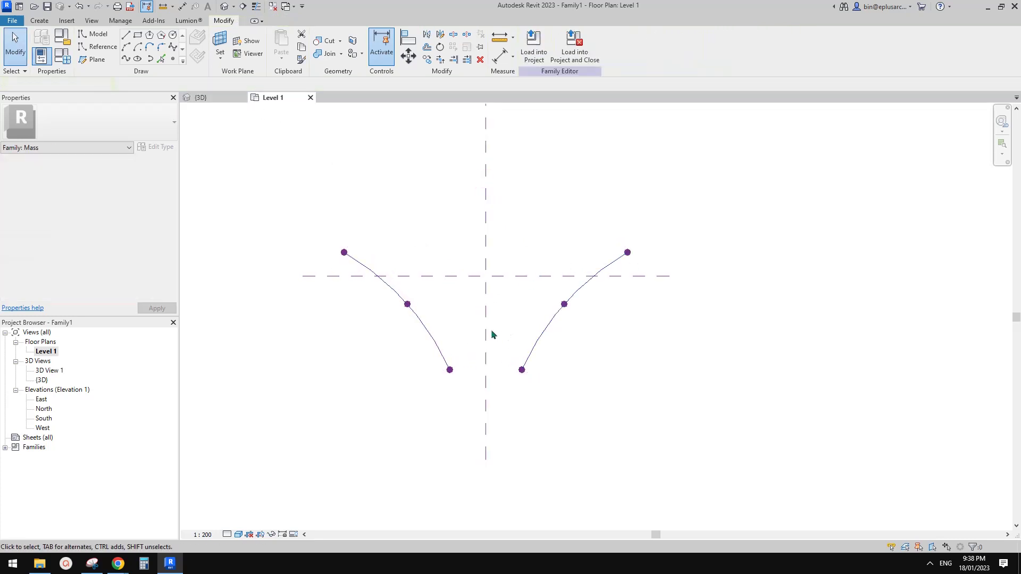
pyautogui.click(98, 49)
pyautogui.click(126, 58)
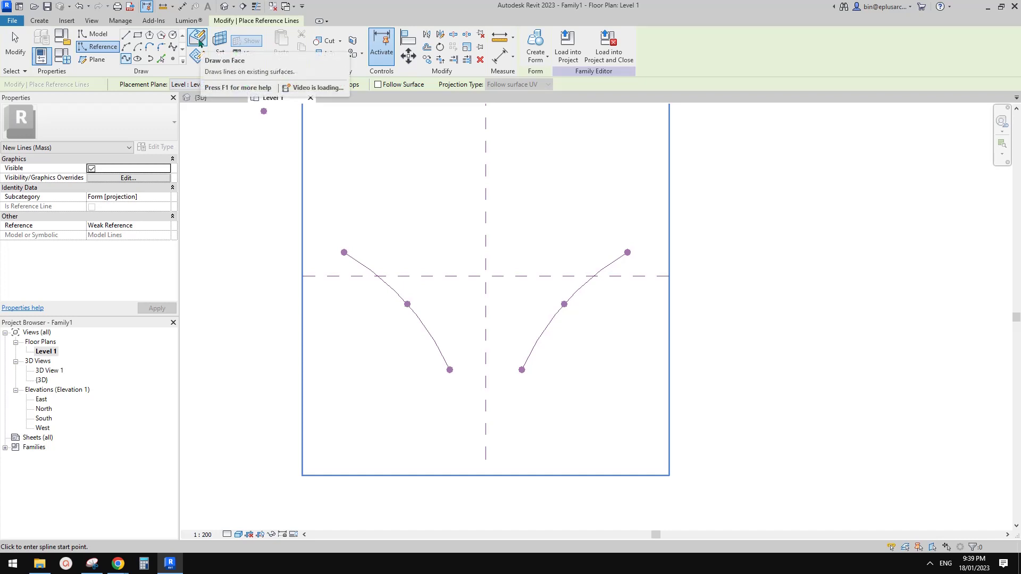
pyautogui.press('Escape')
pyautogui.press('Escape')
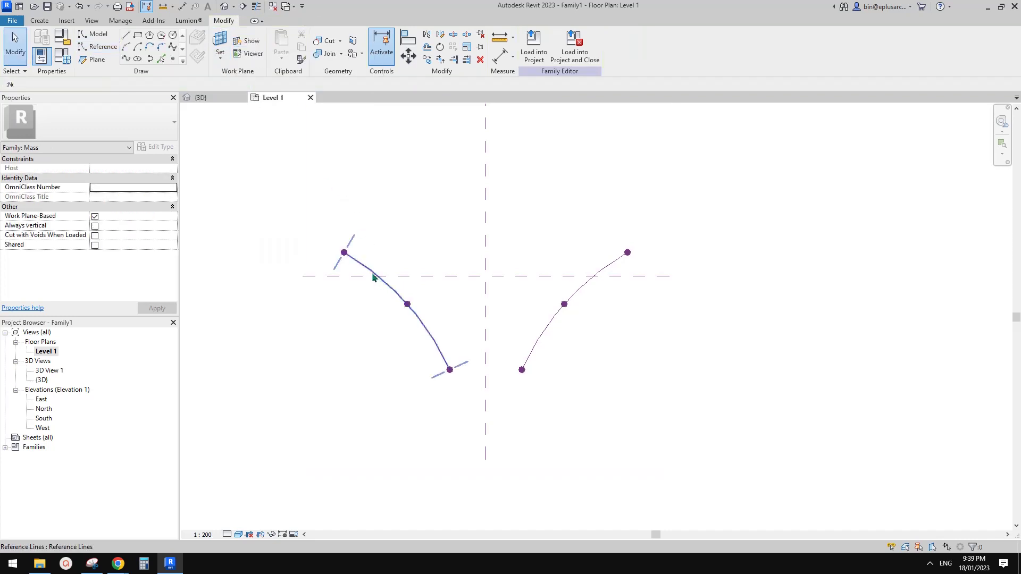
pyautogui.click(373, 277)
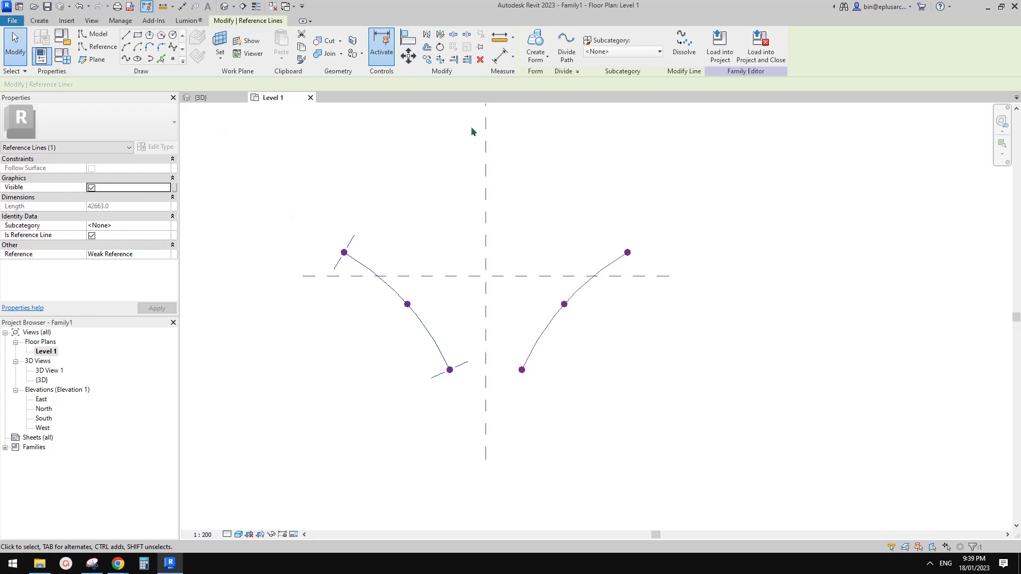
pyautogui.click(390, 175)
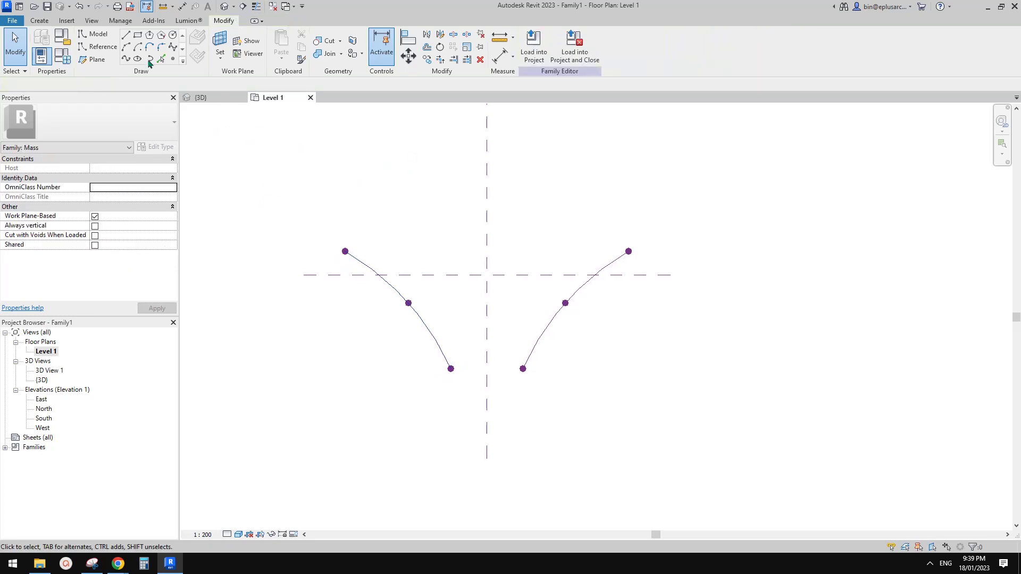
# Step: Draw a three-point reference spline on the Level 1 work plane along the Center (Left/Right) plane, from above both side splines to just below them
pyautogui.click(99, 50)
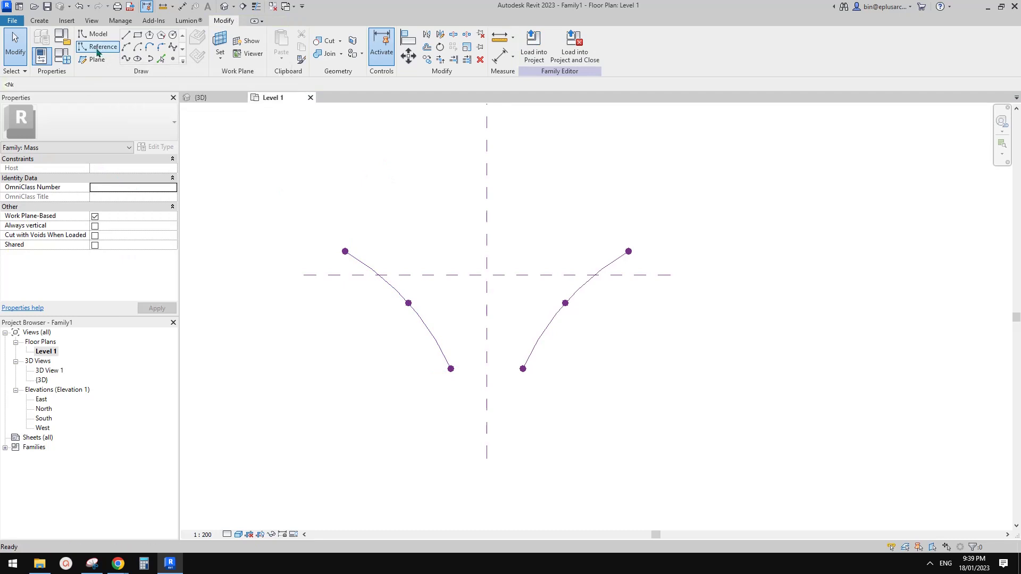
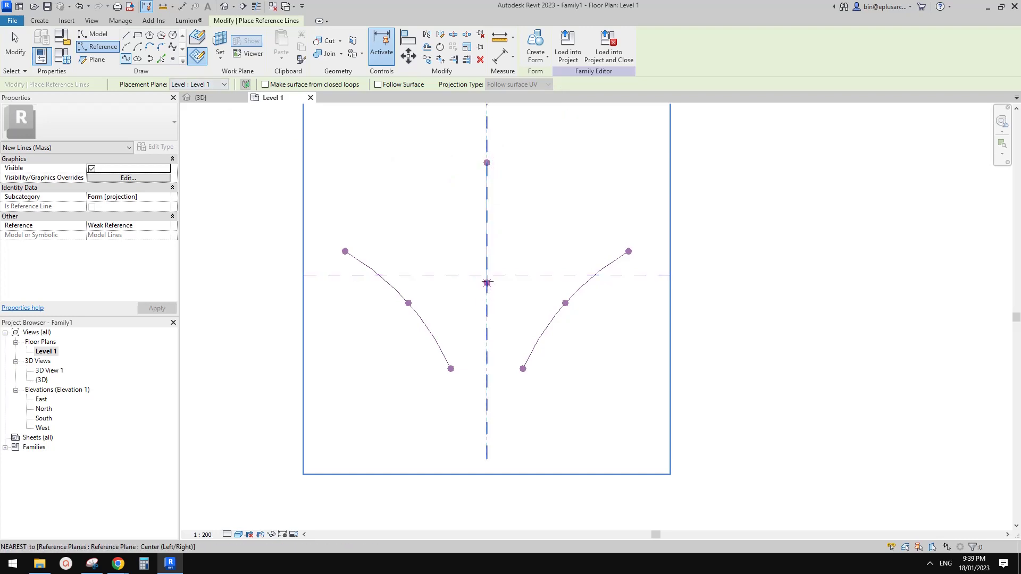
pyautogui.click(486, 264)
pyautogui.click(486, 376)
pyautogui.press('Escape')
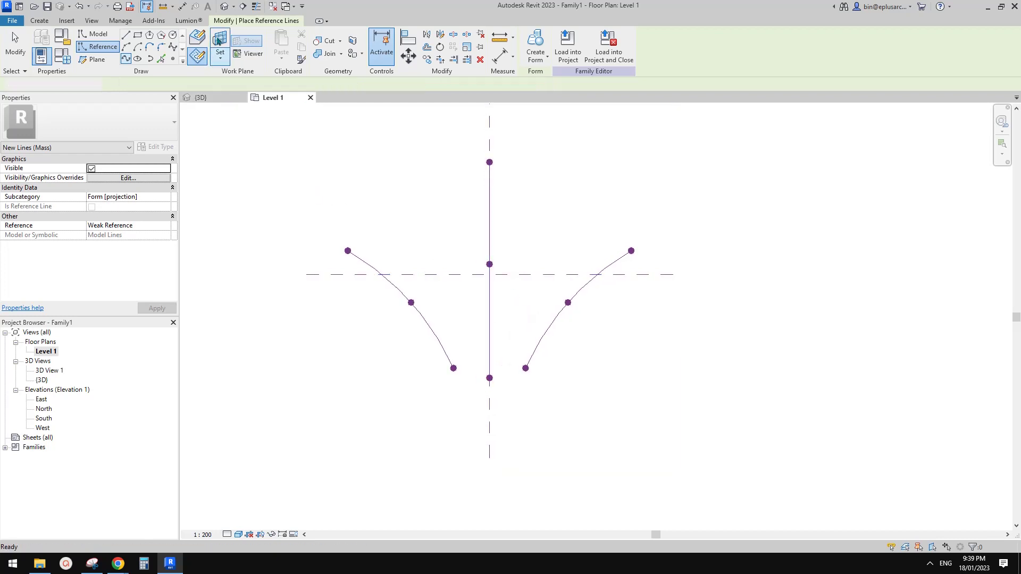
# Step: Raise the centre spline's middle point vertically in the 3D view so the curve arches above Level 1
pyautogui.press('Escape')
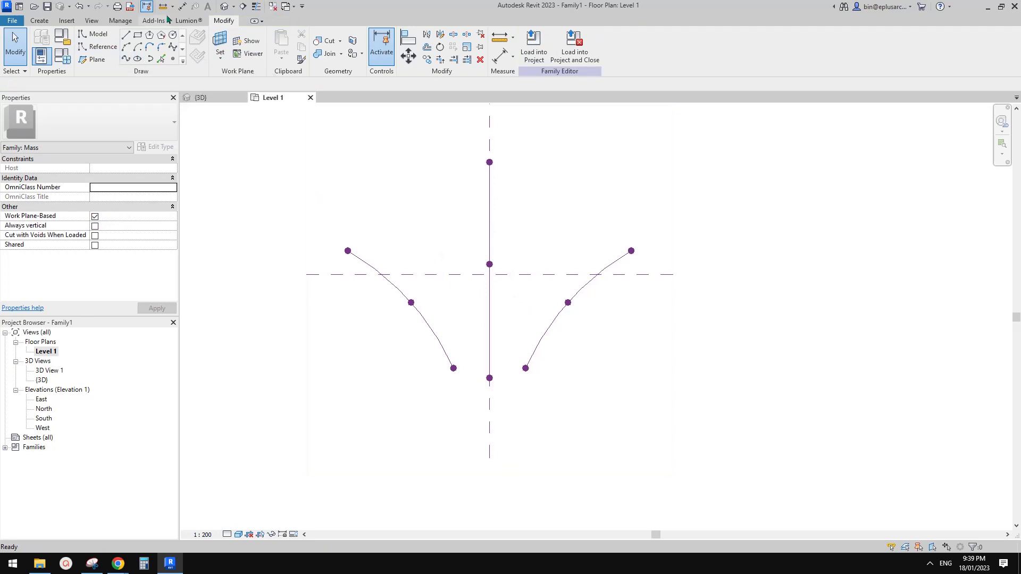
pyautogui.click(222, 6)
pyautogui.keyDown('shift'); pyautogui.moveTo(490, 246); pyautogui.dragTo(579, 291, button='middle'); pyautogui.keyUp('shift')
pyautogui.scroll(2, 579, 290)
pyautogui.click(554, 289)
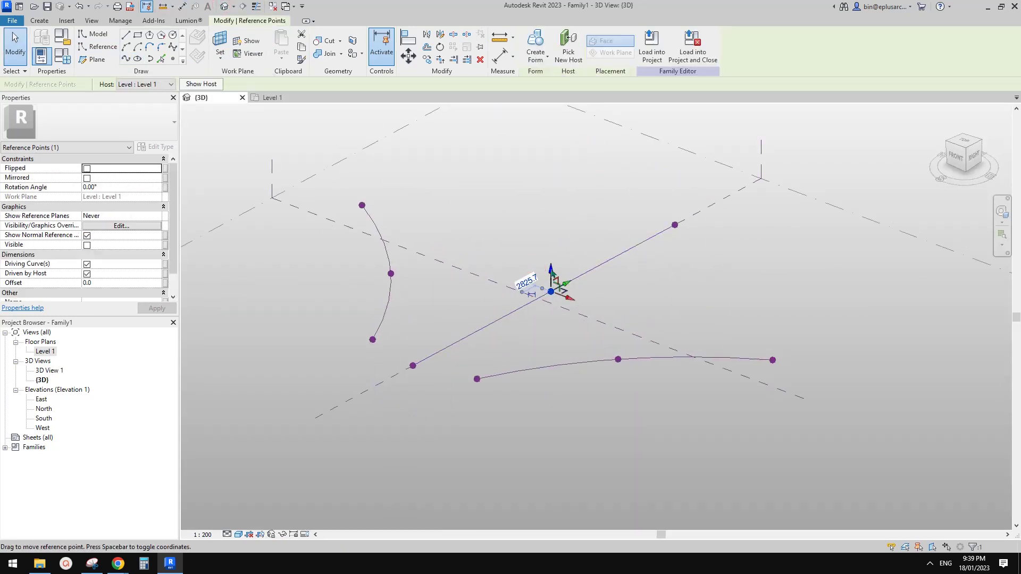
pyautogui.moveTo(551, 269); pyautogui.dragTo(552, 224)
# Step: Raise the left edge spline's middle point above Level 1 to arch that curve
pyautogui.keyDown('shift'); pyautogui.moveTo(551, 234); pyautogui.dragTo(534, 239, button='middle'); pyautogui.keyUp('shift')
pyautogui.moveTo(364, 254); pyautogui.dragTo(421, 282)
pyautogui.keyDown('shift'); pyautogui.moveTo(428, 219); pyautogui.dragTo(523, 184, button='middle'); pyautogui.keyUp('shift')
pyautogui.moveTo(391, 248); pyautogui.dragTo(391, 224)
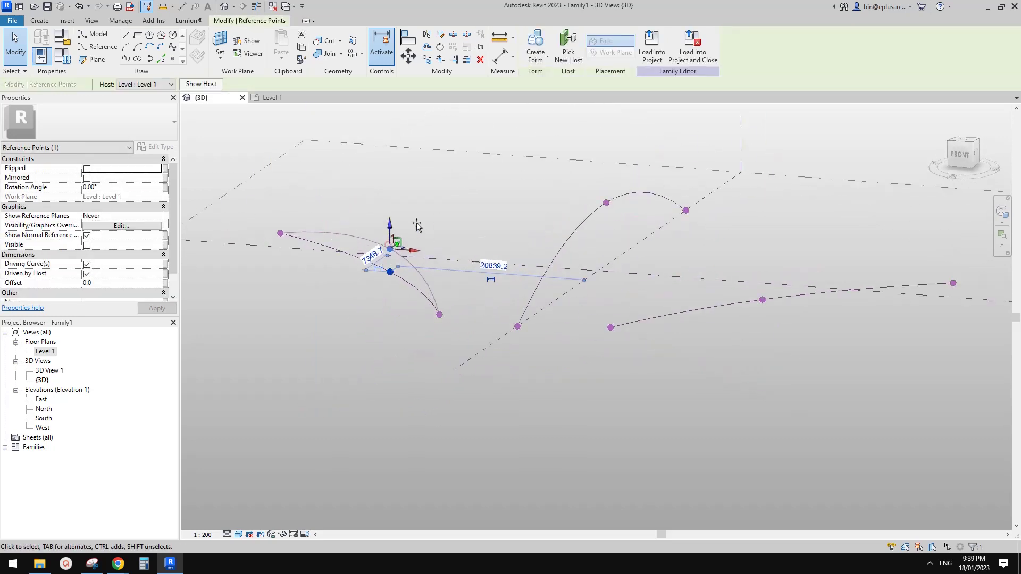
# Step: Raise the right edge spline's middle point to an offset of about 3332 above Level 1
pyautogui.moveTo(417, 225); pyautogui.dragTo(448, 238, button='middle')
pyautogui.moveTo(771, 270); pyautogui.dragTo(806, 318)
pyautogui.keyDown('shift'); pyautogui.moveTo(585, 297); pyautogui.dragTo(453, 286, button='middle'); pyautogui.keyUp('shift')
pyautogui.moveTo(802, 288); pyautogui.dragTo(794, 254)
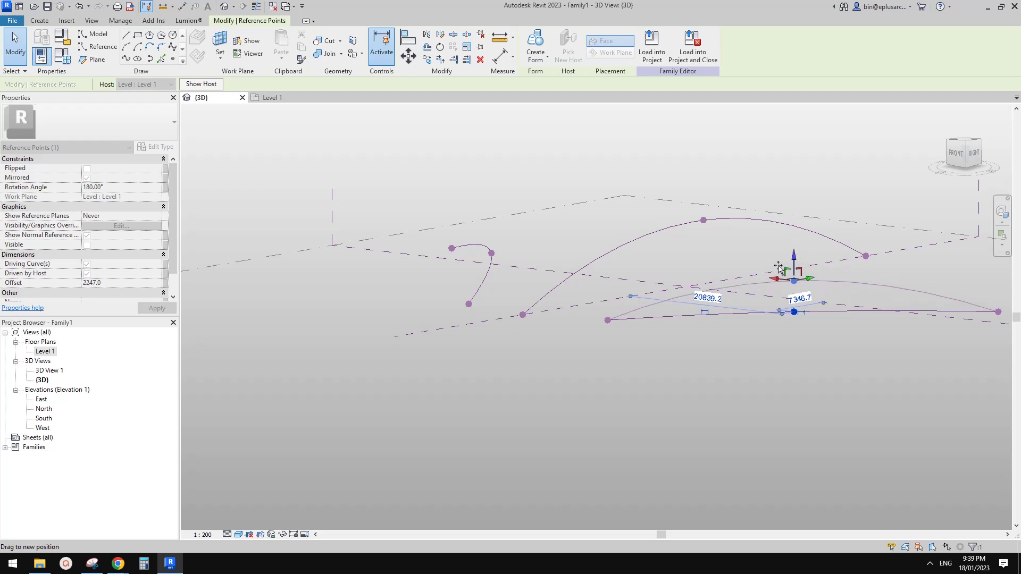
pyautogui.keyDown('shift'); pyautogui.moveTo(703, 297); pyautogui.dragTo(680, 326, button='middle'); pyautogui.keyUp('shift')
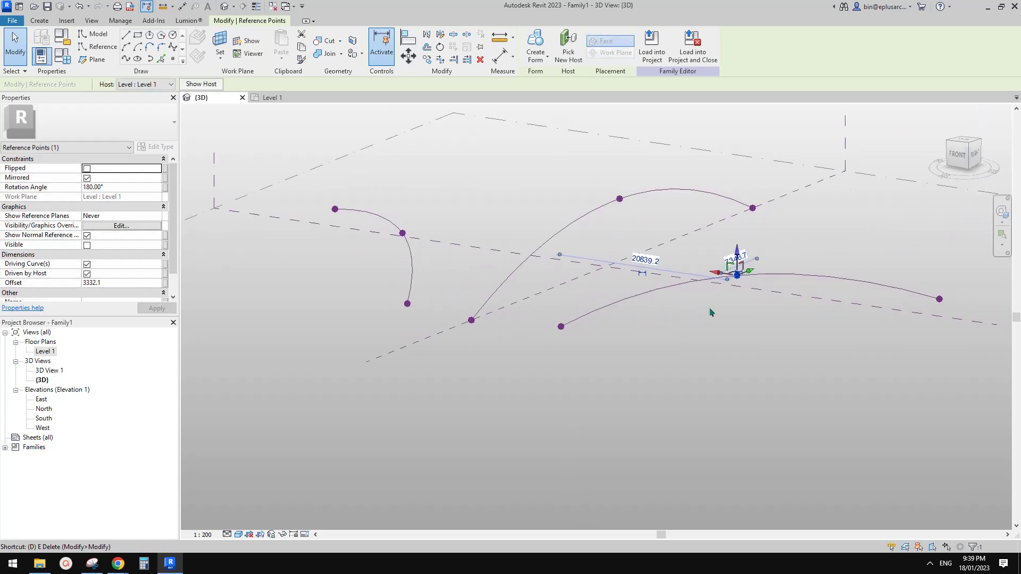
# Step: Delete the right edge reference spline together with its middle point
pyautogui.press('Delete')
pyautogui.click(412, 257)
pyautogui.click(690, 318)
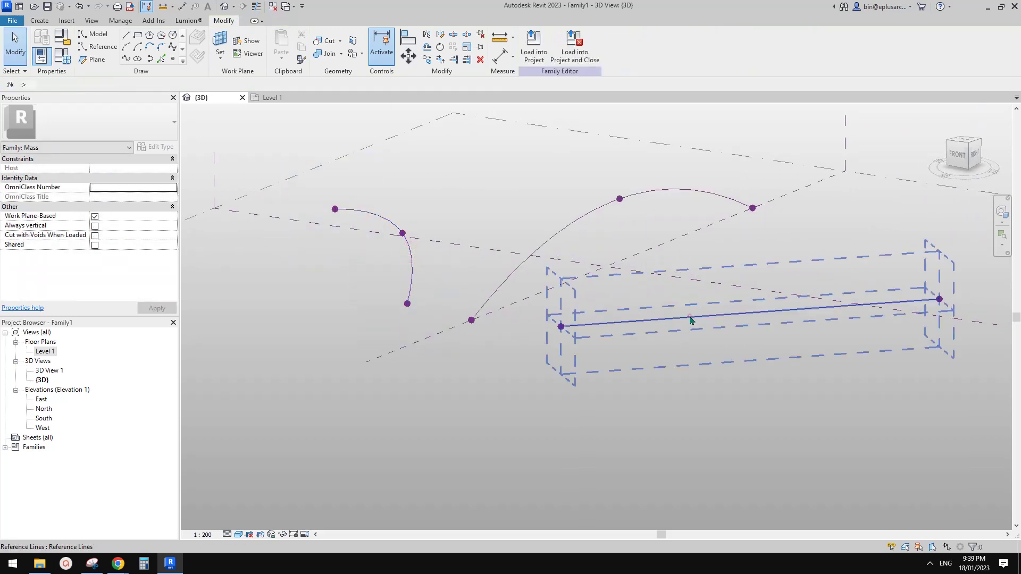
pyautogui.press('Delete')
# Step: Mirror a copy of the arched left edge spline about the Center (Left/Right) plane
pyautogui.click(410, 282)
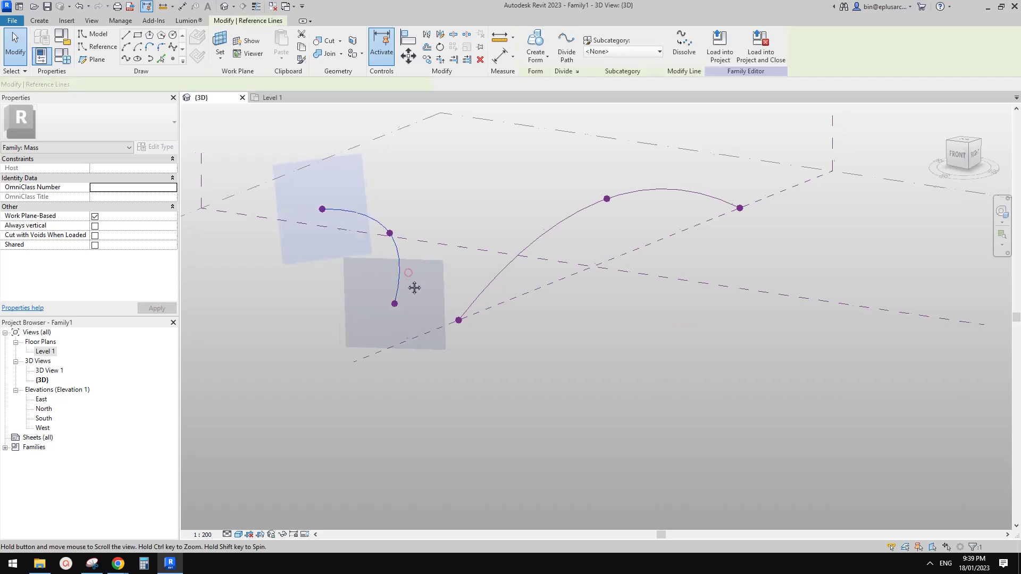
pyautogui.press('m')
pyautogui.press('m')
pyautogui.click(808, 192)
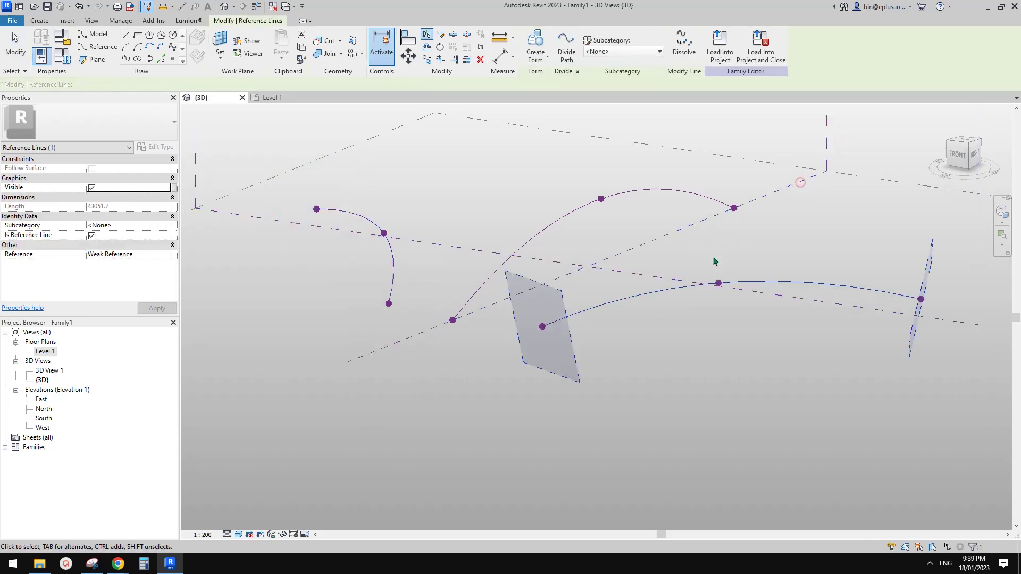
pyautogui.press('Escape')
# Step: Create a solid form through the left edge, centre and right edge reference splines
pyautogui.keyDown('shift'); pyautogui.moveTo(729, 285); pyautogui.dragTo(787, 352, button='middle'); pyautogui.keyUp('shift')
pyautogui.click(719, 308)
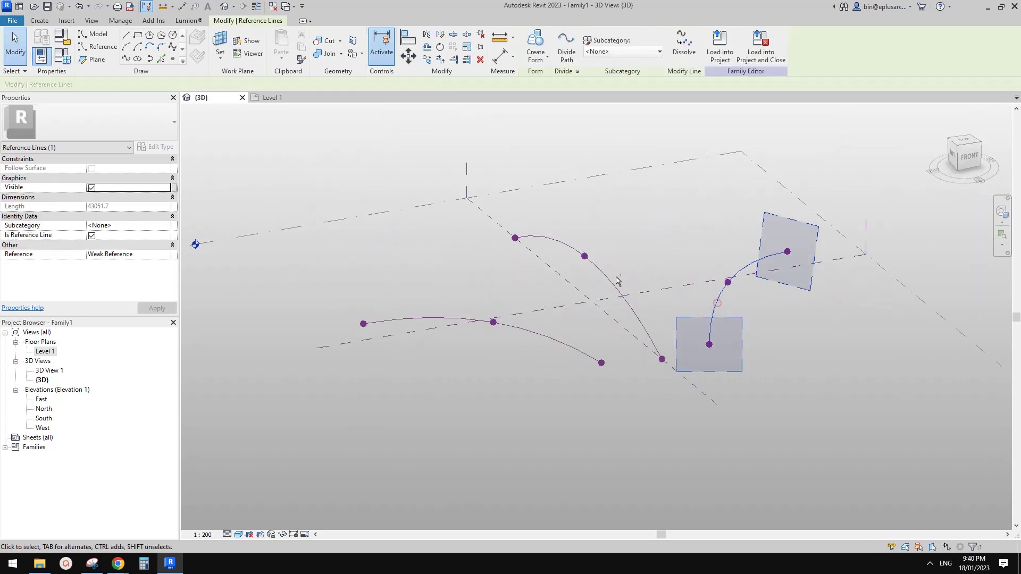
pyautogui.keyDown('ctrl'); pyautogui.click(552, 337); pyautogui.keyUp('ctrl')
pyautogui.keyDown('ctrl'); pyautogui.click(607, 278); pyautogui.keyUp('ctrl')
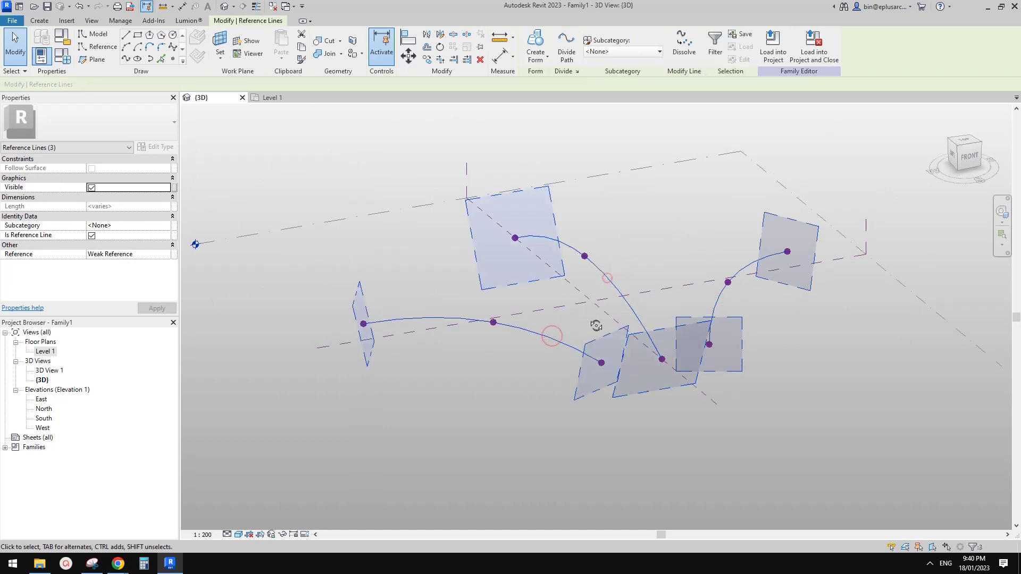
pyautogui.keyDown('shift'); pyautogui.moveTo(597, 326); pyautogui.dragTo(548, 348, button='middle'); pyautogui.keyUp('shift')
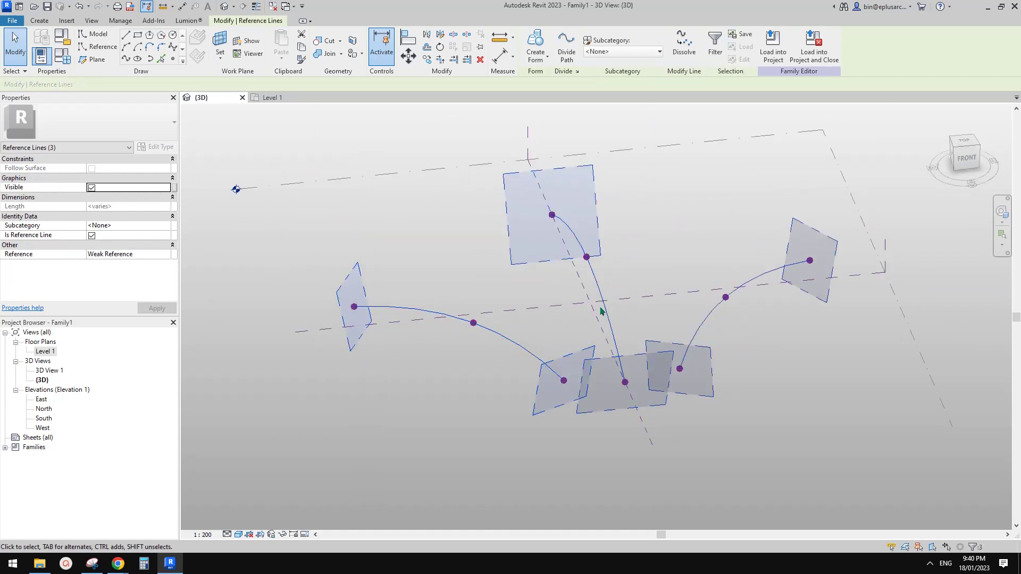
pyautogui.keyDown('shift'); pyautogui.moveTo(759, 191); pyautogui.dragTo(771, 351, button='middle'); pyautogui.keyUp('shift')
# Step: Compare the form seen from above with the seashell picture in the Google Docs document in Chrome, and return to Revit
pyautogui.moveTo(118, 564)
pyautogui.click(167, 534)
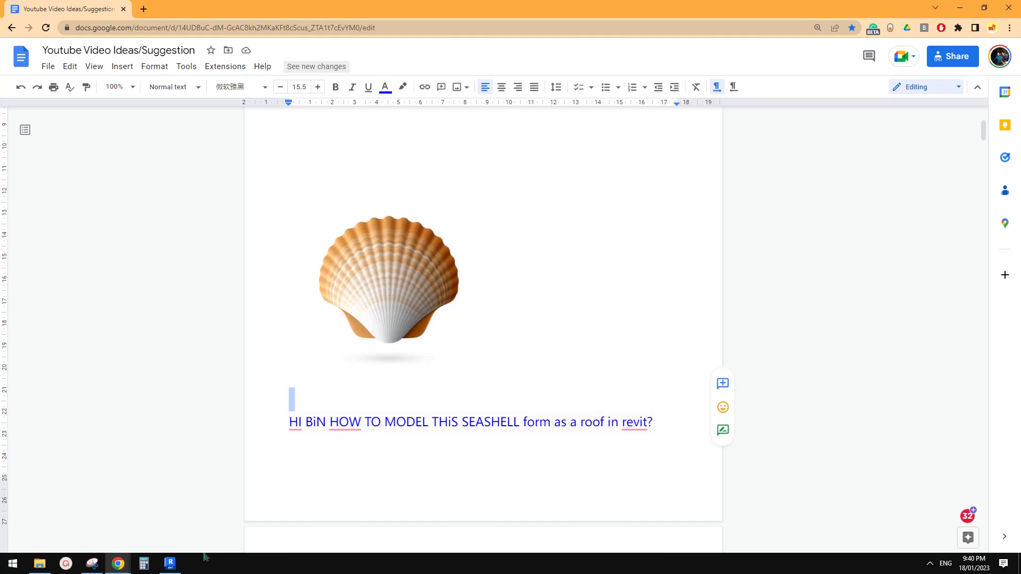
pyautogui.click(170, 563)
pyautogui.keyDown('shift'); pyautogui.moveTo(560, 401); pyautogui.dragTo(581, 434, button='middle'); pyautogui.keyUp('shift')
pyautogui.keyDown('shift'); pyautogui.moveTo(601, 387); pyautogui.dragTo(590, 396, button='middle'); pyautogui.keyUp('shift')
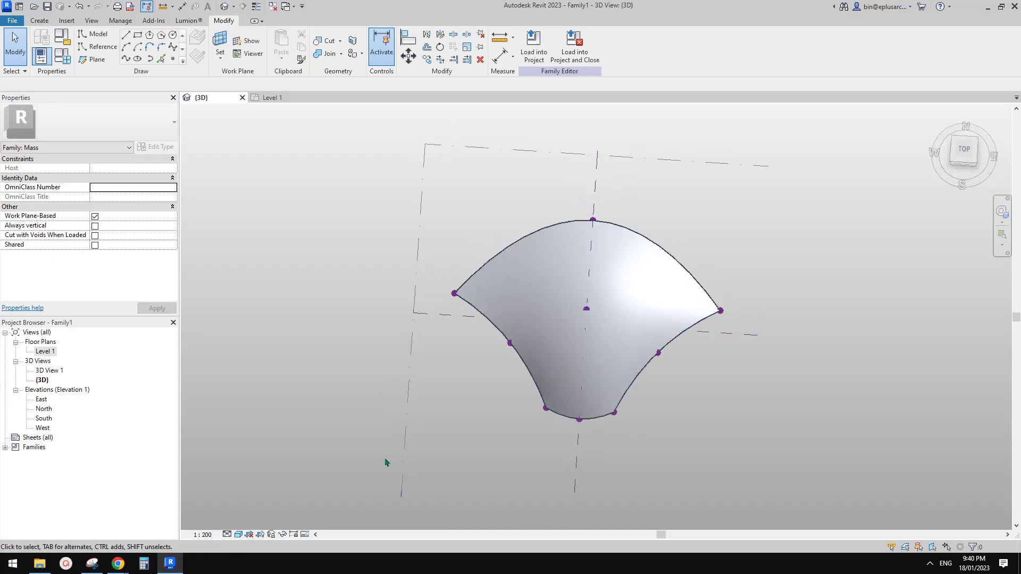
pyautogui.moveTo(118, 564)
pyautogui.click(165, 534)
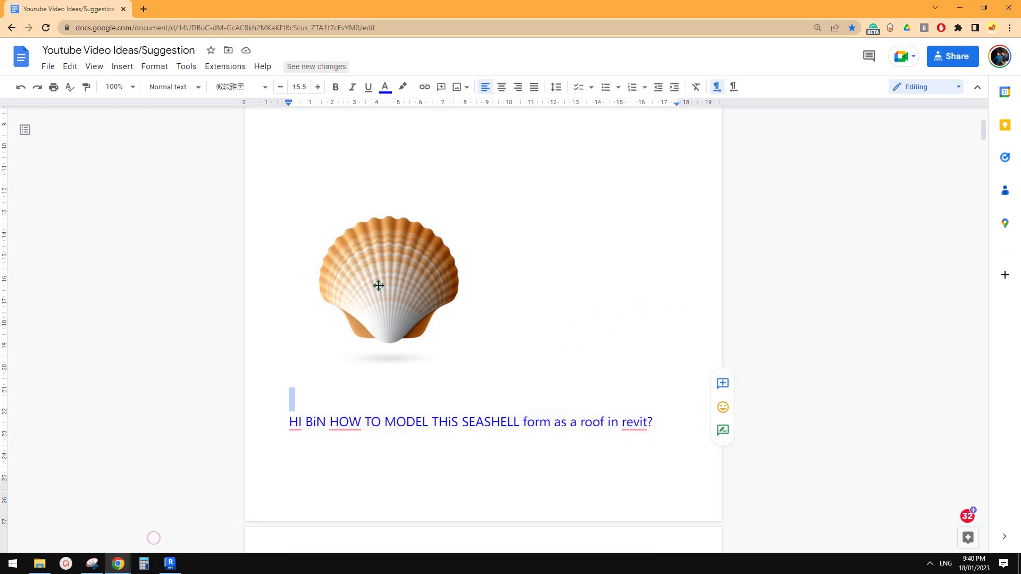
pyautogui.click(170, 564)
pyautogui.keyDown('shift'); pyautogui.moveTo(510, 383); pyautogui.dragTo(533, 453, button='middle'); pyautogui.keyUp('shift')
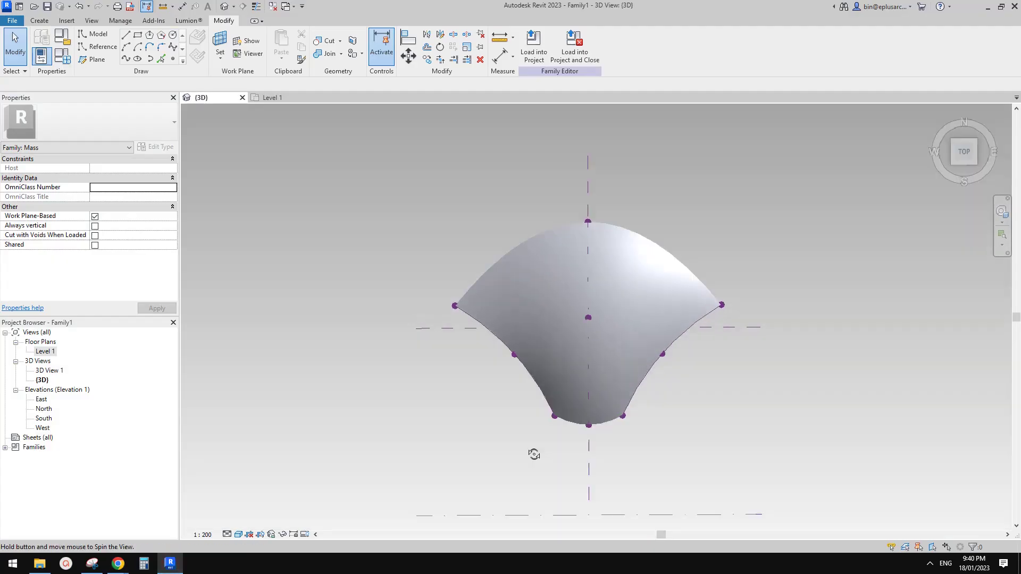
pyautogui.moveTo(118, 564)
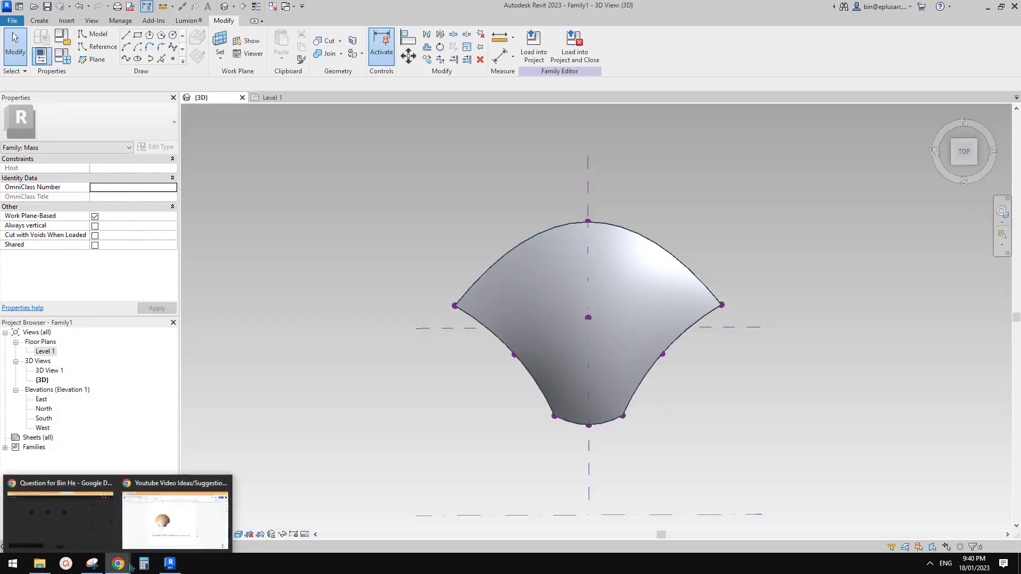
pyautogui.click(147, 533)
pyautogui.click(170, 564)
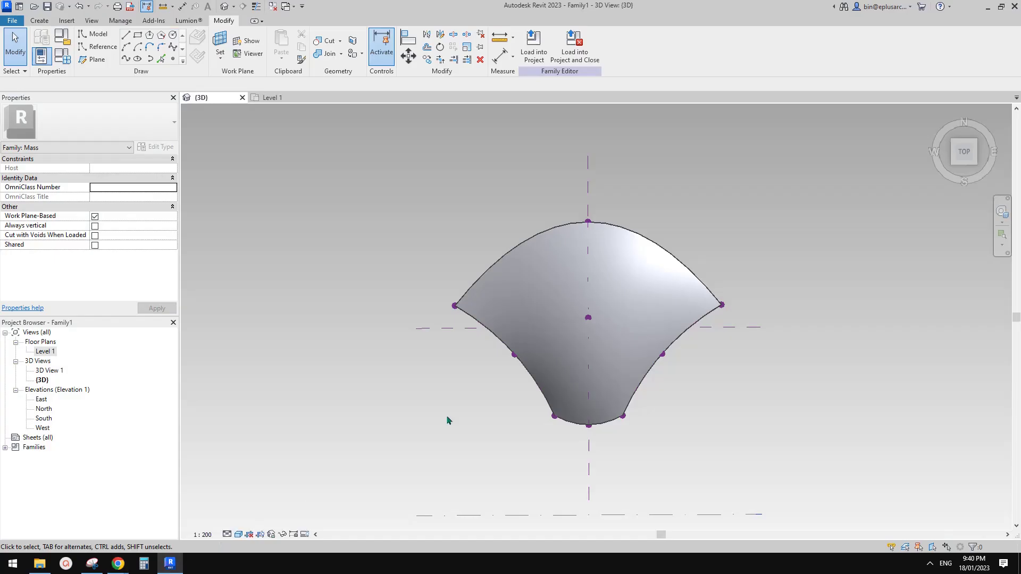
# Step: Move the left edge spline's outer end point slightly inward toward the centre, and undo the last shift toward the shell's narrow end
pyautogui.click(458, 304)
pyautogui.moveTo(507, 308); pyautogui.dragTo(468, 296)
pyautogui.press('Escape')
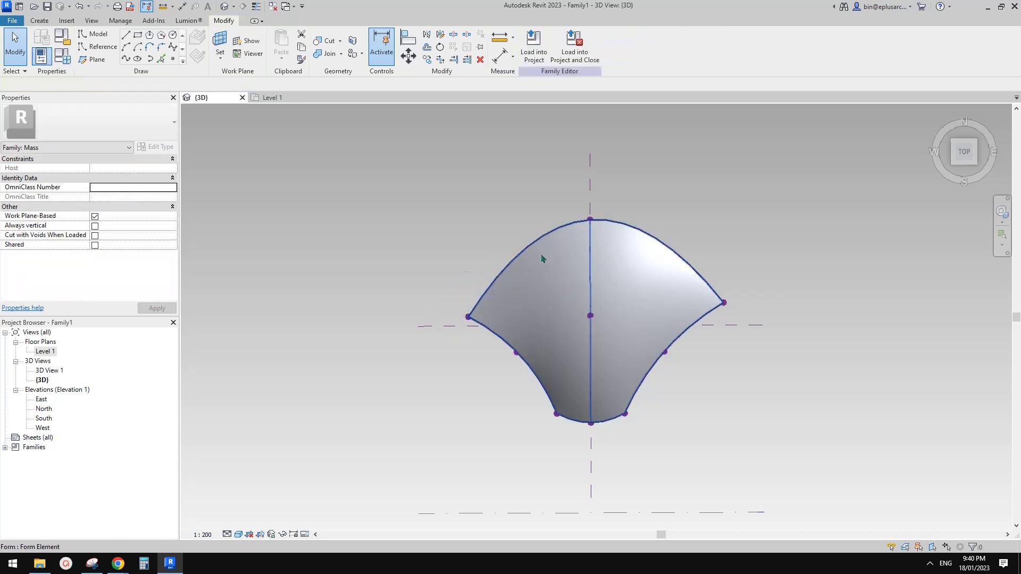
pyautogui.hotkey('ctrl', 'z')
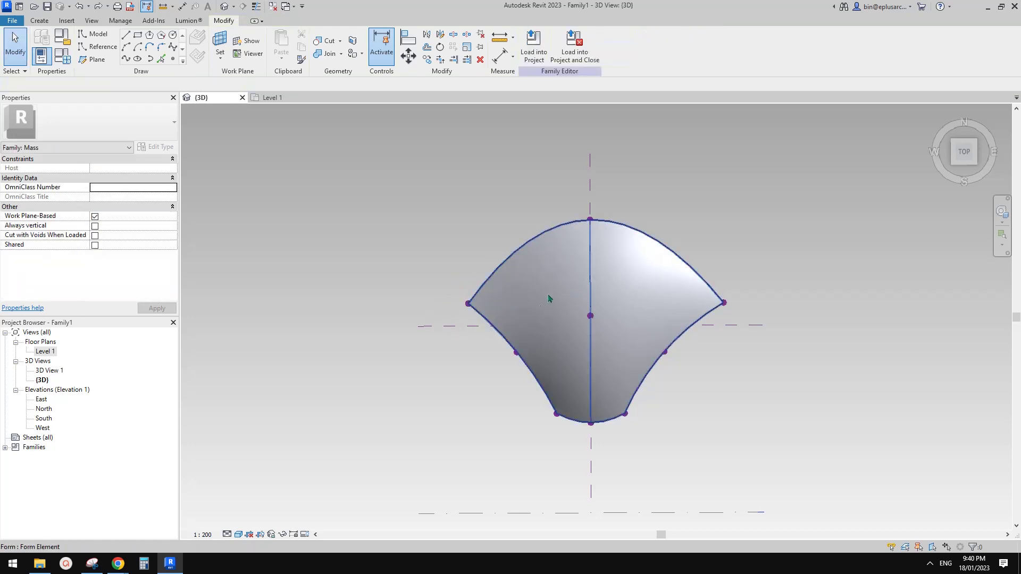
# Step: Check the seashell reference picture in Chrome again, return to Revit and delete the solid form, keeping its reference splines
pyautogui.moveTo(118, 563)
pyautogui.click(177, 529)
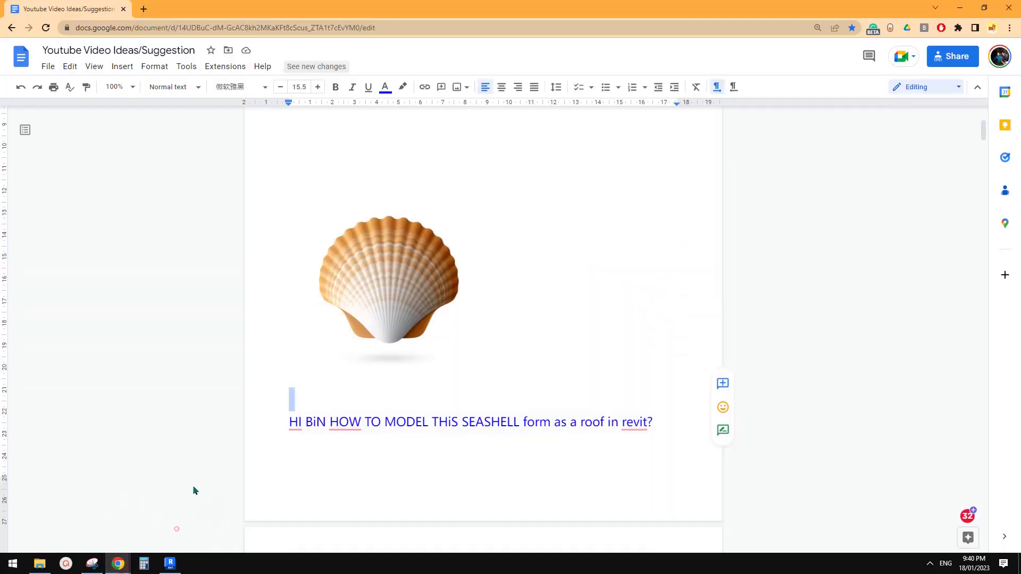
pyautogui.click(170, 564)
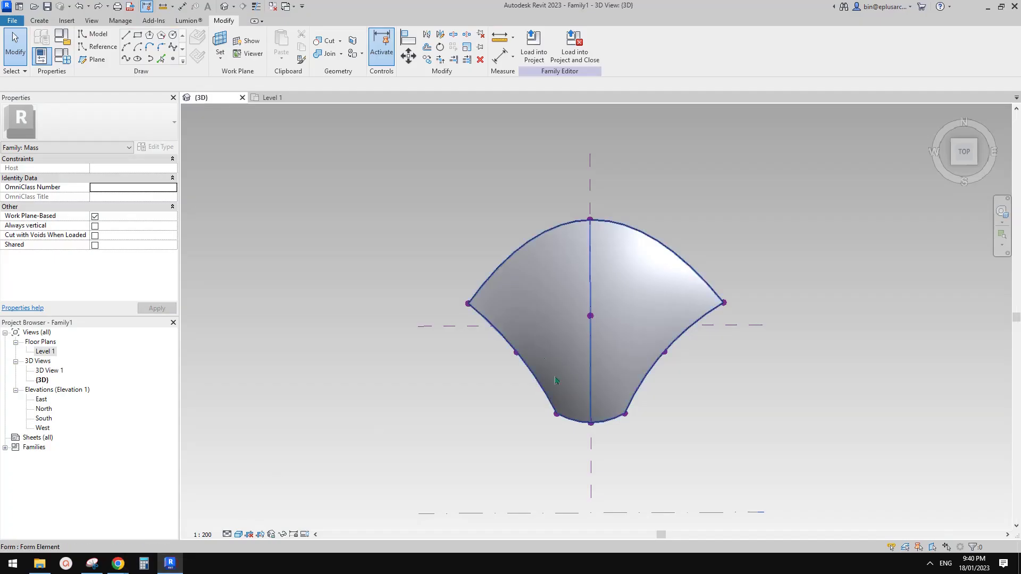
pyautogui.click(580, 292)
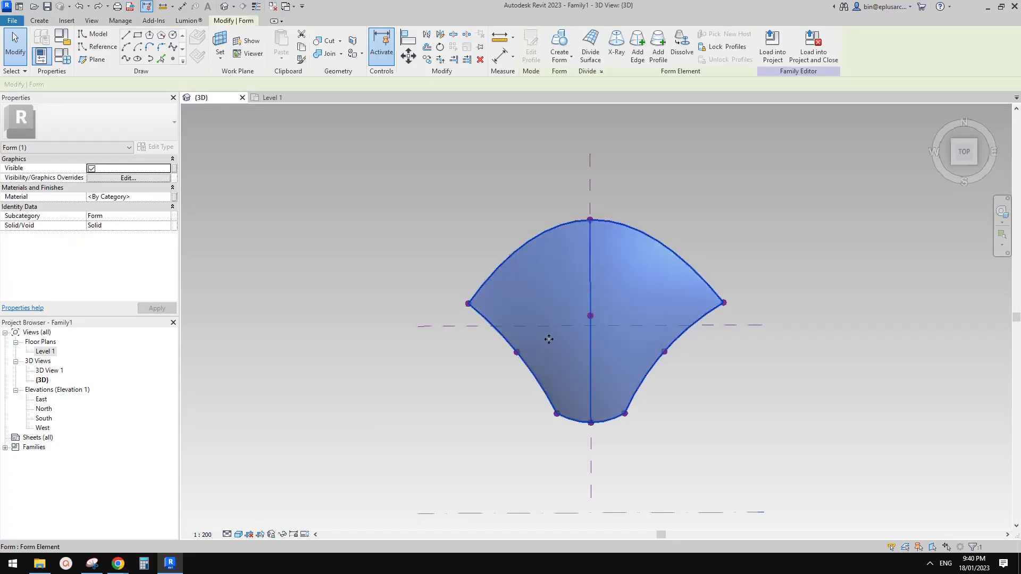
pyautogui.moveTo(549, 339); pyautogui.dragTo(542, 328, button='middle')
pyautogui.press('Delete')
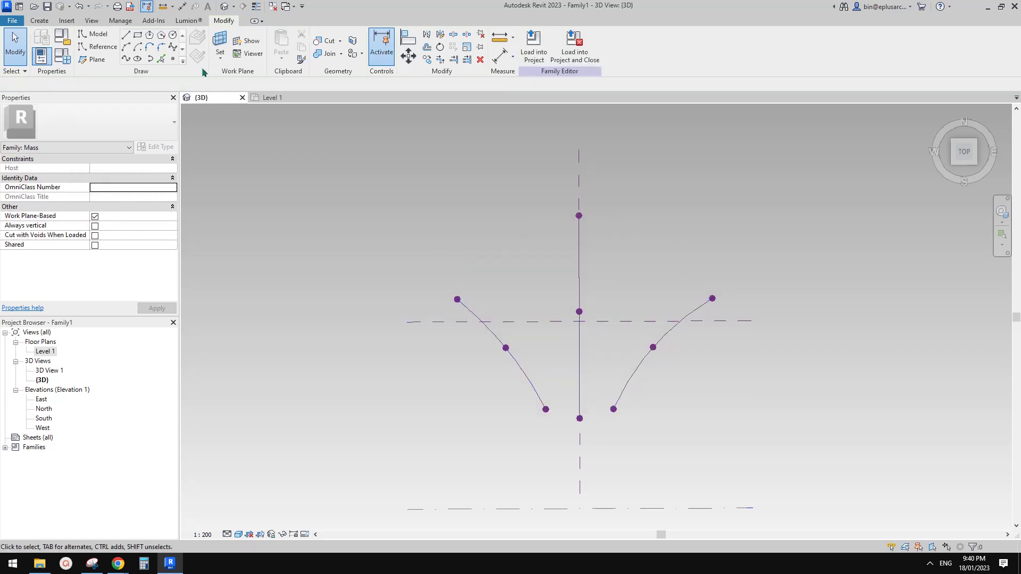
# Step: Draw a three-point reference spline on the Level 1 placement plane between the left edge spline and the centre spline
pyautogui.click(104, 49)
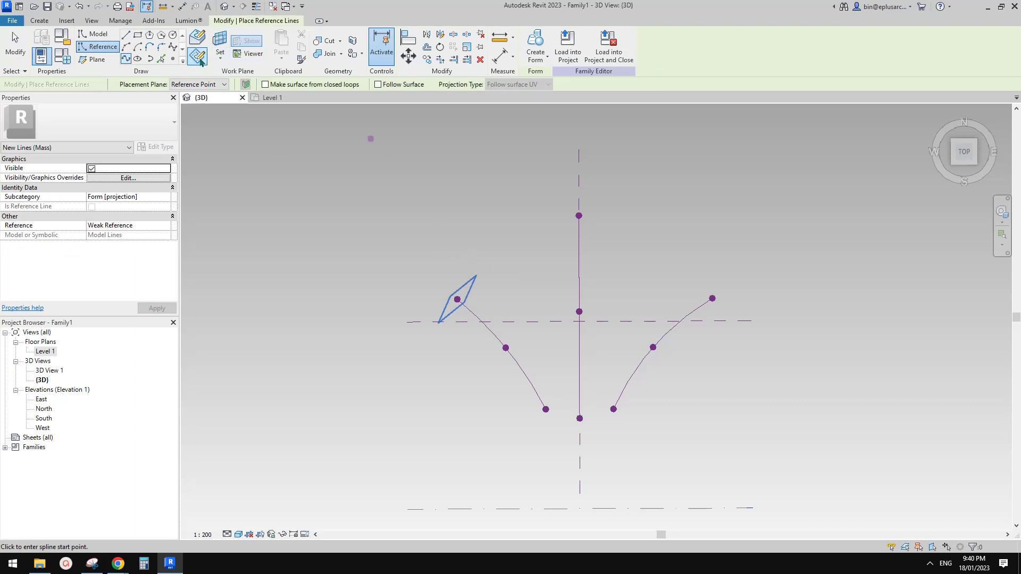
pyautogui.click(211, 86)
pyautogui.click(184, 97)
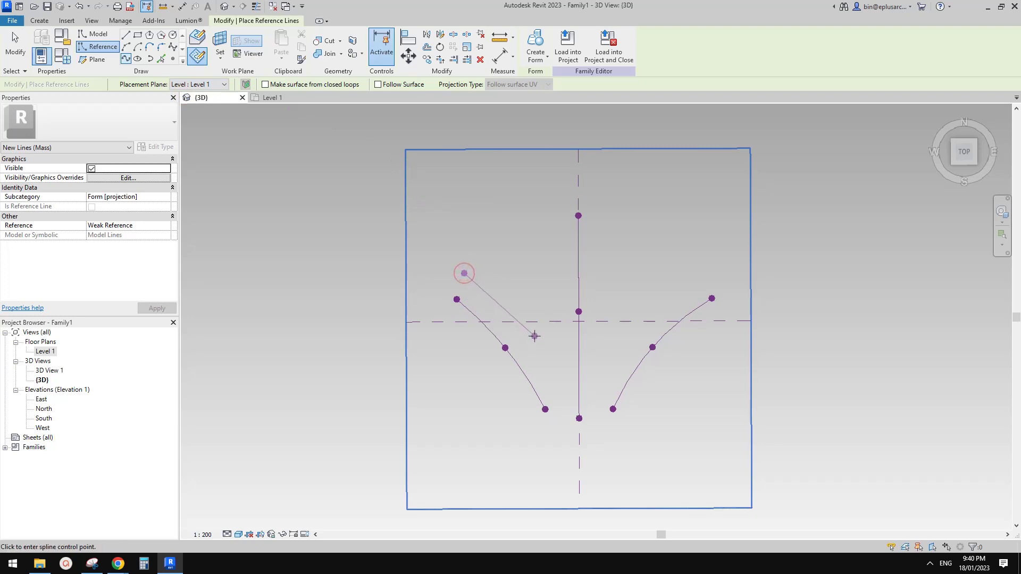
pyautogui.scroll(2, 555, 413)
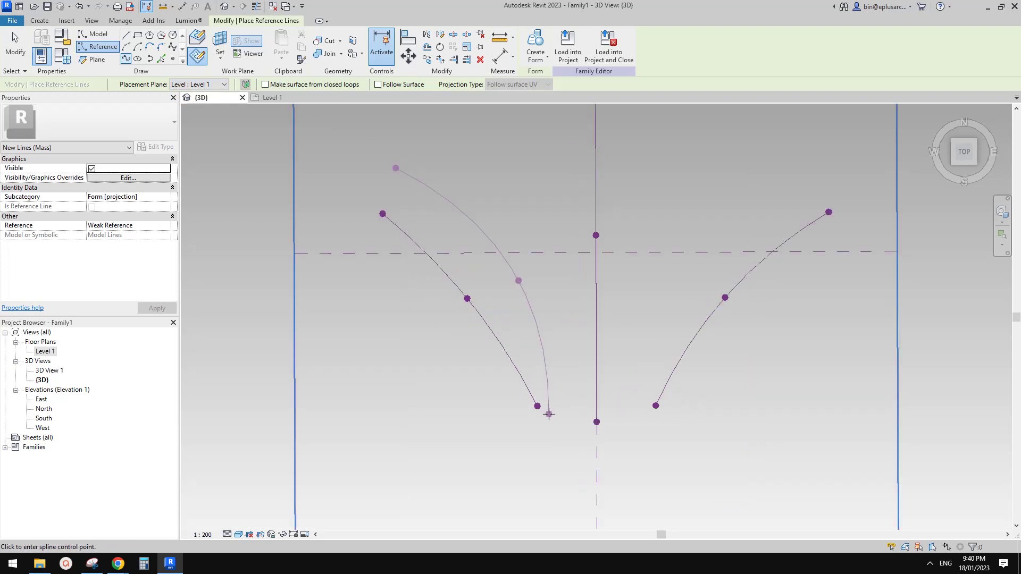
pyautogui.click(554, 415)
pyautogui.press('Escape')
pyautogui.press('Escape')
# Step: Raise the middle point of the new left intermediate spline above Level 1 to arch it
pyautogui.keyDown('shift'); pyautogui.moveTo(515, 244); pyautogui.dragTo(558, 289, button='middle'); pyautogui.keyUp('shift')
pyautogui.click(552, 310)
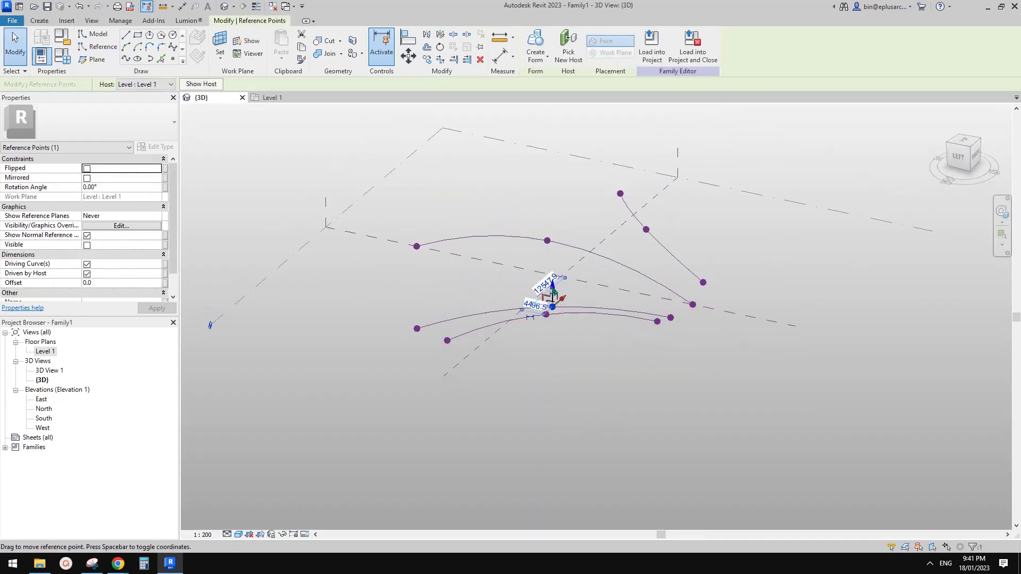
pyautogui.moveTo(553, 289); pyautogui.dragTo(554, 258)
pyautogui.keyDown('shift'); pyautogui.moveTo(470, 291); pyautogui.dragTo(494, 278, button='middle'); pyautogui.keyUp('shift')
pyautogui.scroll(2, 435, 320)
pyautogui.click(438, 335)
pyautogui.moveTo(395, 314); pyautogui.dragTo(441, 346)
pyautogui.scroll(-2, 503, 310)
# Step: Try to mirror the left intermediate spline about the Center (Left/Right) plane in the 3D view
pyautogui.keyDown('shift'); pyautogui.moveTo(549, 303); pyautogui.dragTo(479, 340, button='middle'); pyautogui.keyUp('shift')
pyautogui.click(538, 353)
pyautogui.keyDown('shift'); pyautogui.moveTo(539, 354); pyautogui.dragTo(618, 263, button='middle'); pyautogui.keyUp('shift')
pyautogui.press('m')
pyautogui.press('m')
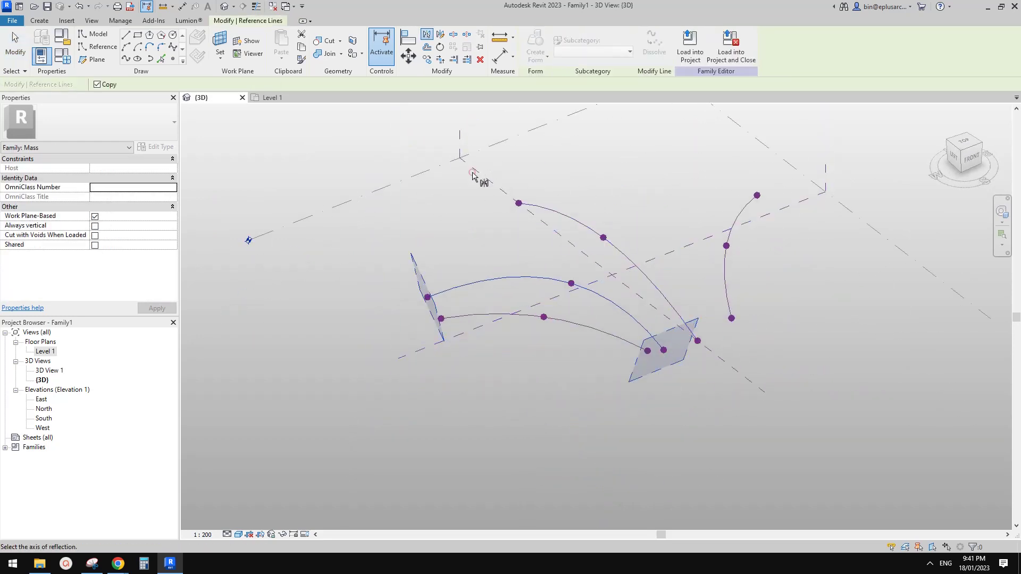
pyautogui.scroll(-2, 458, 314)
pyautogui.keyDown('shift'); pyautogui.moveTo(524, 321); pyautogui.dragTo(509, 341, button='middle'); pyautogui.keyUp('shift')
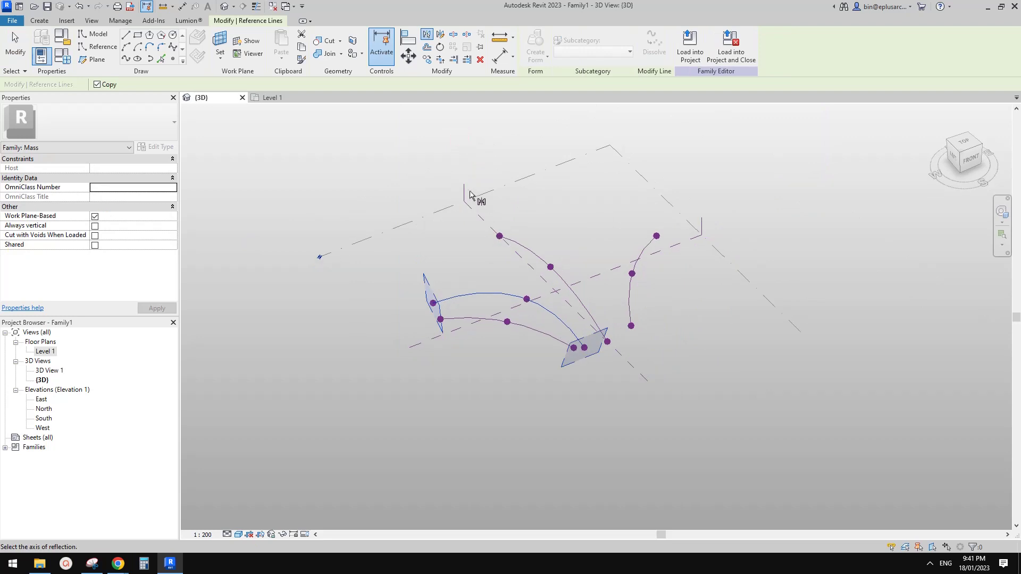
pyautogui.click(526, 289)
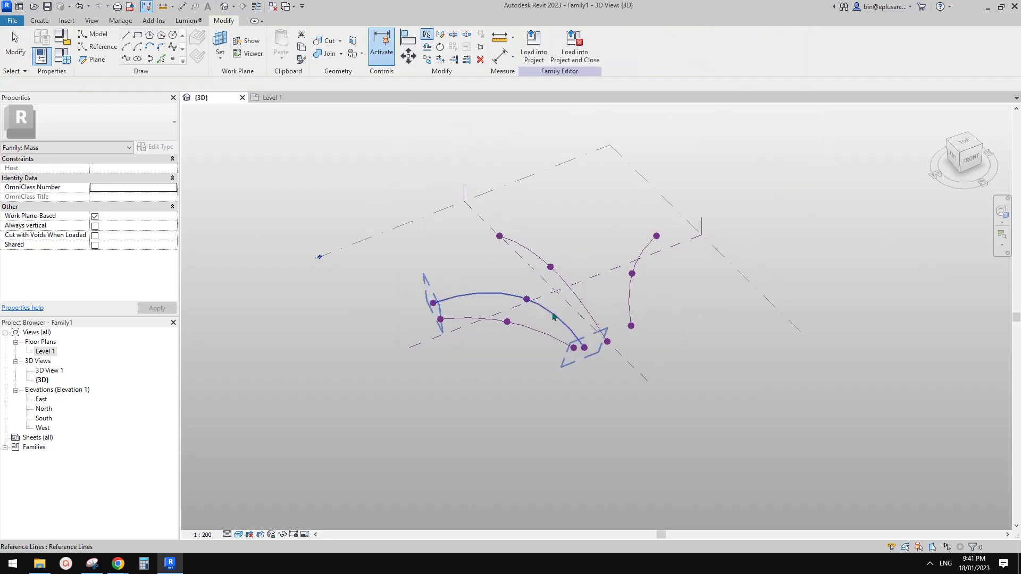
pyautogui.press('Escape')
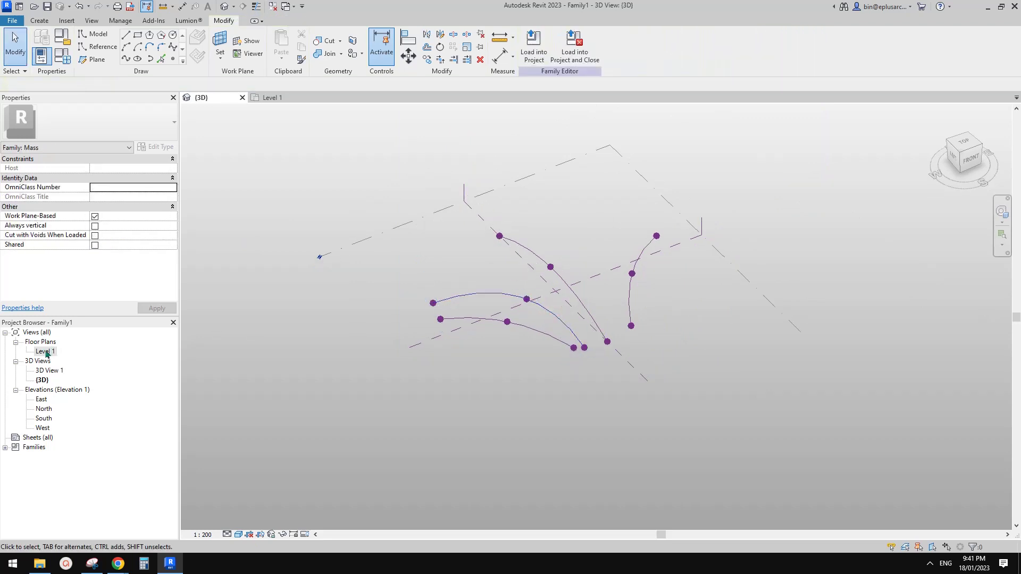
# Step: Mirror a copy of the left intermediate spline about the Center (Left/Right) plane in the Level 1 floor plan, and return to 3D
pyautogui.doubleClick(45, 351)
pyautogui.click(415, 261)
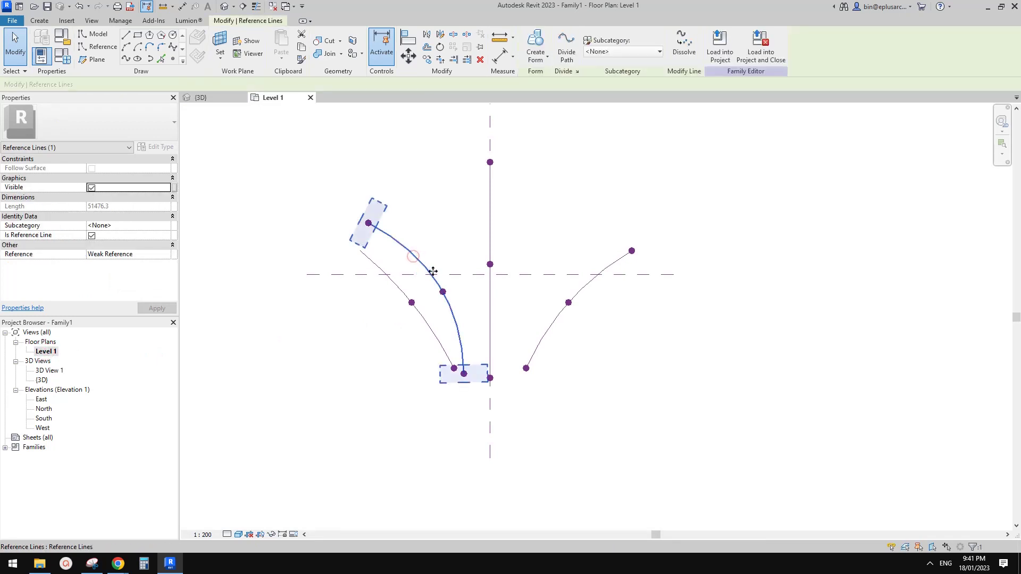
pyautogui.moveTo(467, 276); pyautogui.dragTo(453, 277, button='middle')
pyautogui.press('m')
pyautogui.press('m')
pyautogui.scroll(-1, 444, 275)
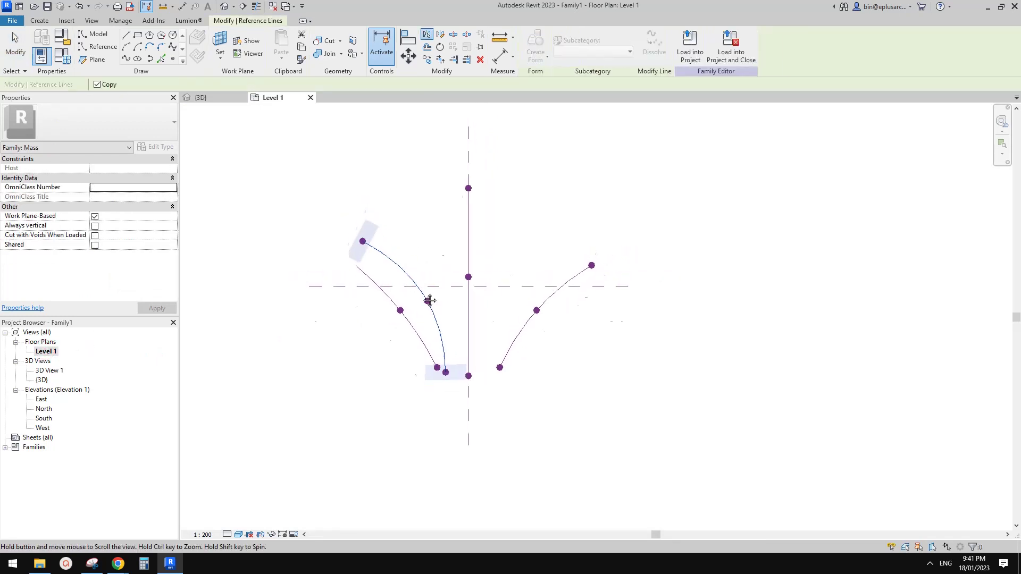
pyautogui.click(464, 211)
pyautogui.press('Escape')
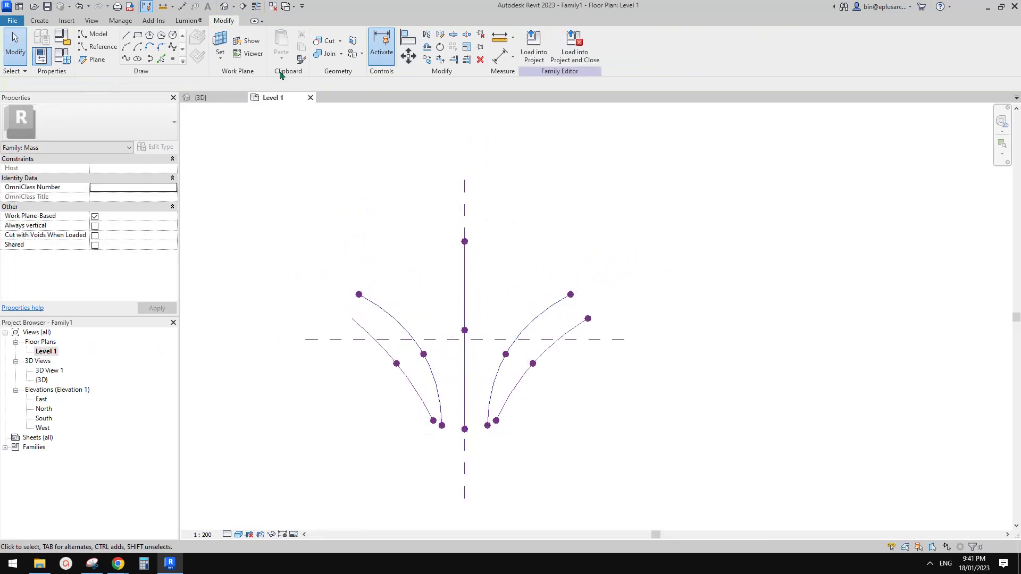
pyautogui.click(224, 7)
pyautogui.keyDown('shift'); pyautogui.moveTo(591, 319); pyautogui.dragTo(615, 312, button='middle'); pyautogui.keyUp('shift')
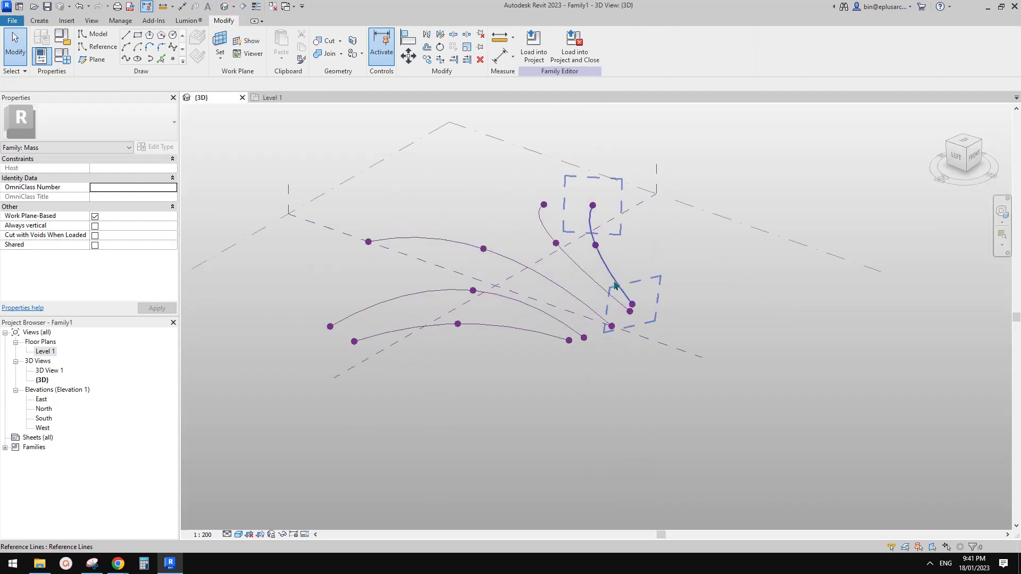
# Step: Select all five arched reference splines, from side edge to side edge, and create a solid form through them
pyautogui.click(613, 281)
pyautogui.keyDown('ctrl'); pyautogui.click(595, 282); pyautogui.keyUp('ctrl')
pyautogui.keyDown('ctrl'); pyautogui.click(565, 293); pyautogui.keyUp('ctrl')
pyautogui.keyDown('ctrl'); pyautogui.click(534, 306); pyautogui.keyUp('ctrl')
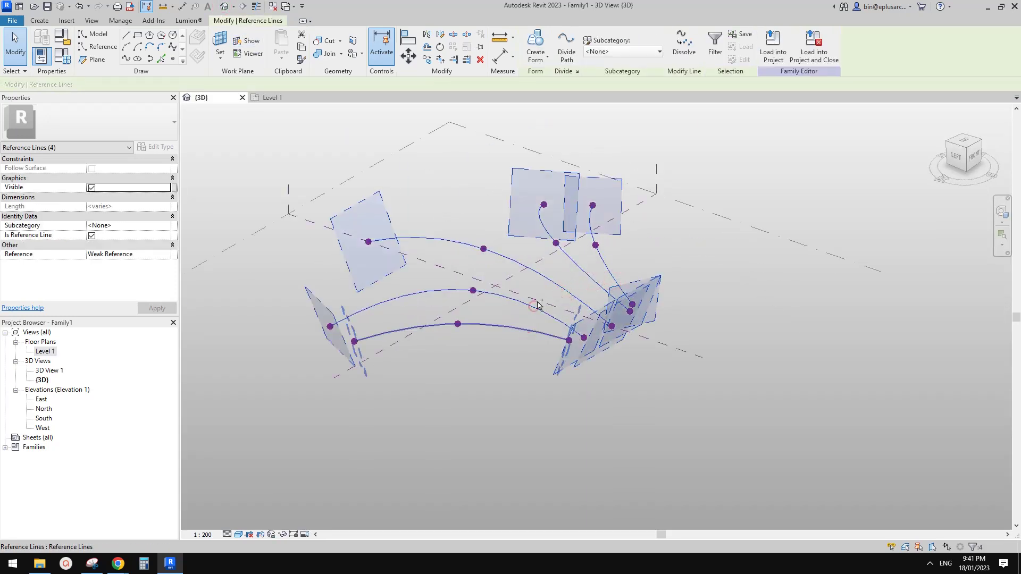
pyautogui.keyDown('ctrl'); pyautogui.click(528, 331); pyautogui.keyUp('ctrl')
pyautogui.click(530, 40)
pyautogui.keyDown('shift'); pyautogui.moveTo(632, 317); pyautogui.dragTo(360, 232, button='middle'); pyautogui.keyUp('shift')
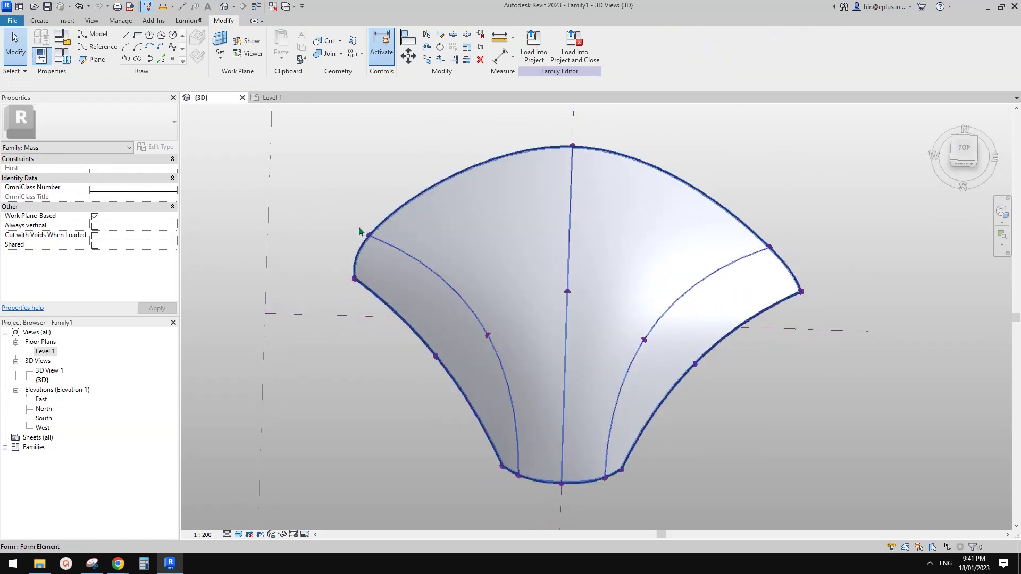
# Step: Examine the new form from the top and at oblique angles, comparing its shape with the seashell picture in the Google Docs document
pyautogui.moveTo(378, 245); pyautogui.dragTo(381, 222)
pyautogui.moveTo(474, 219); pyautogui.dragTo(446, 222, button='middle')
pyautogui.moveTo(735, 222)
pyautogui.mouseDown()
pyautogui.moveTo(755, 264)
pyautogui.moveTo(746, 206)
pyautogui.moveTo(738, 230)
pyautogui.mouseUp()
pyautogui.press('Escape')
pyautogui.scroll(-2, 732, 246)
pyautogui.keyDown('shift'); pyautogui.moveTo(671, 258); pyautogui.dragTo(685, 298, button='middle'); pyautogui.keyUp('shift')
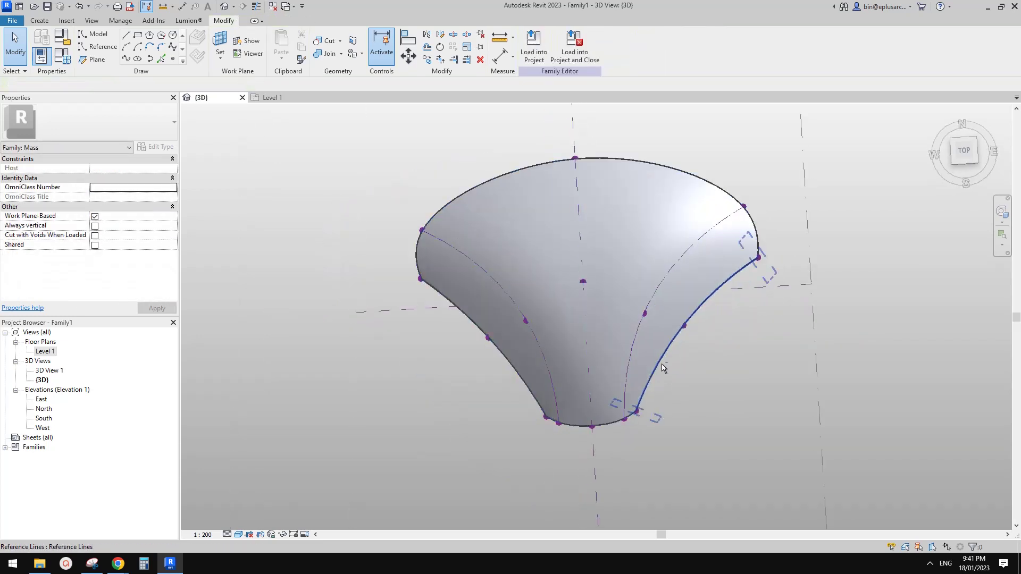
pyautogui.moveTo(120, 567)
pyautogui.click(166, 528)
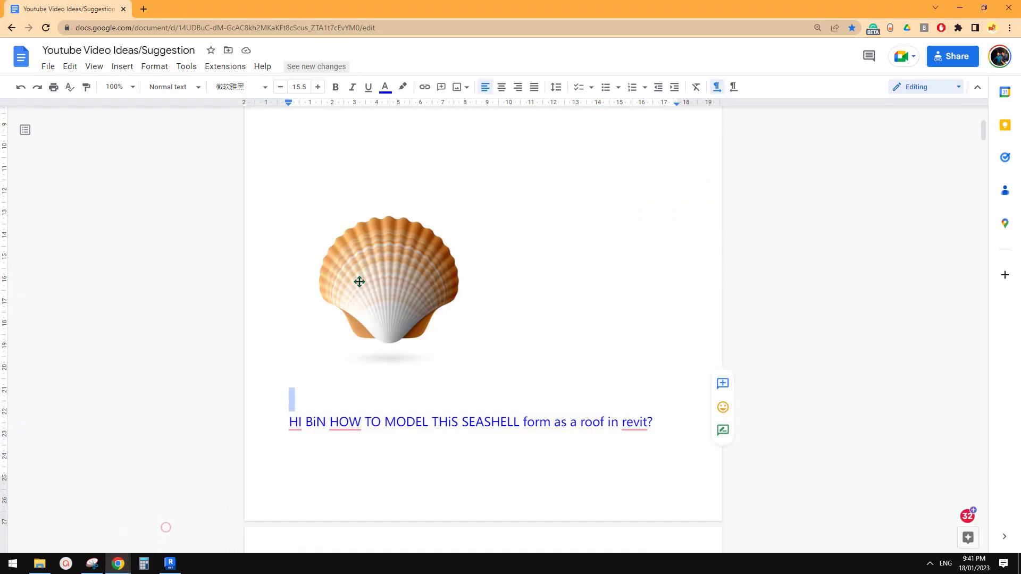
pyautogui.click(169, 565)
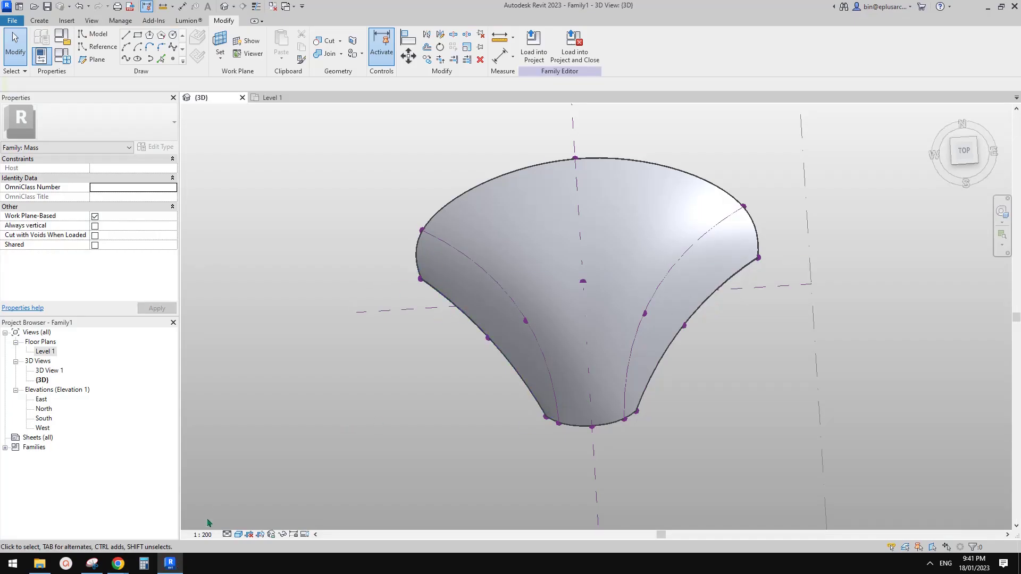
pyautogui.click(485, 339)
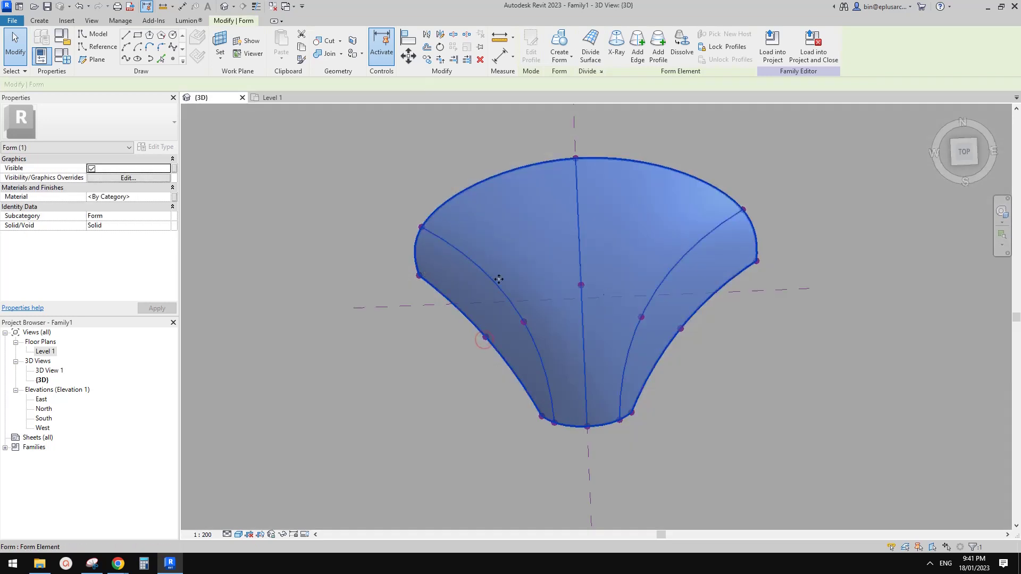
pyautogui.keyDown('shift'); pyautogui.moveTo(673, 381); pyautogui.dragTo(665, 382, button='middle'); pyautogui.keyUp('shift')
pyautogui.scroll(1, 649, 355)
pyautogui.press('Escape')
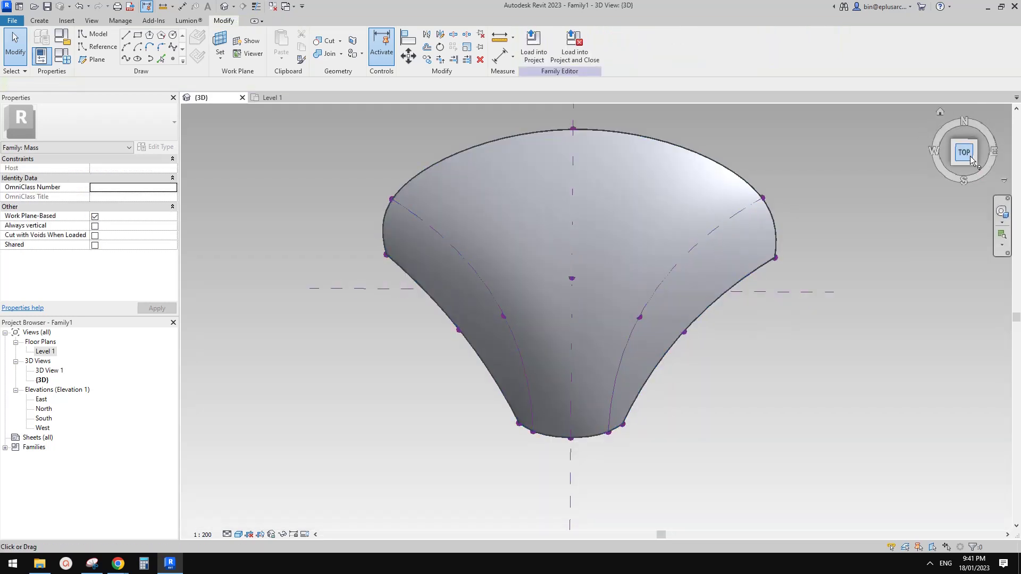
pyautogui.click(973, 160)
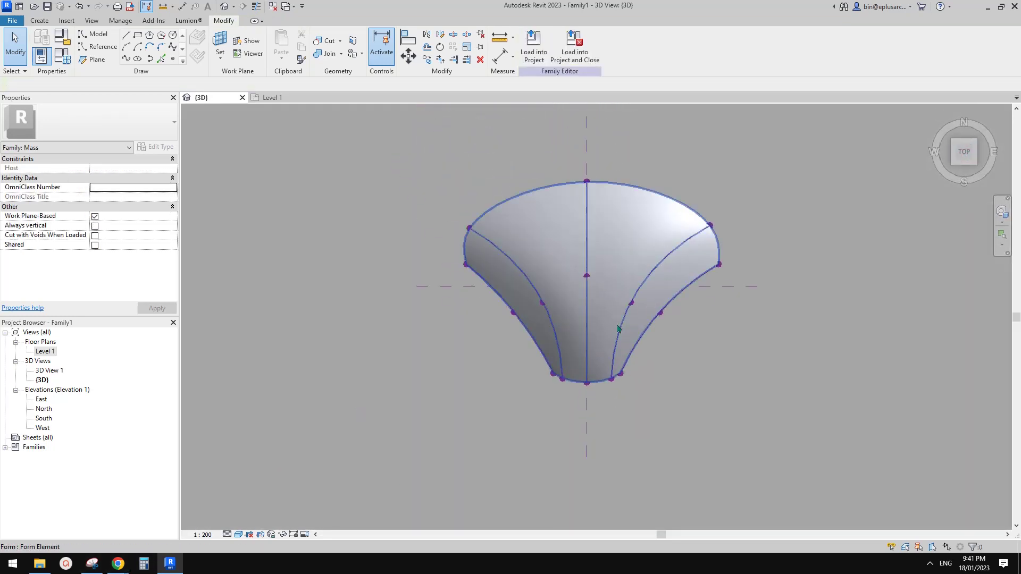
pyautogui.scroll(3, 618, 329)
pyautogui.click(603, 282)
pyautogui.keyDown('shift'); pyautogui.moveTo(602, 282); pyautogui.dragTo(570, 257, button='middle'); pyautogui.keyUp('shift')
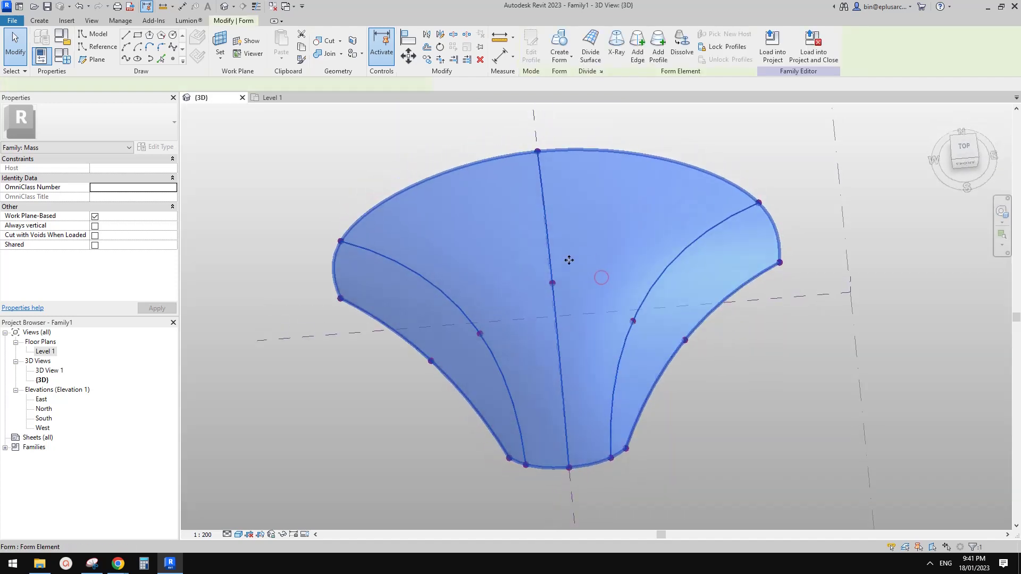
pyautogui.moveTo(121, 567)
pyautogui.click(179, 508)
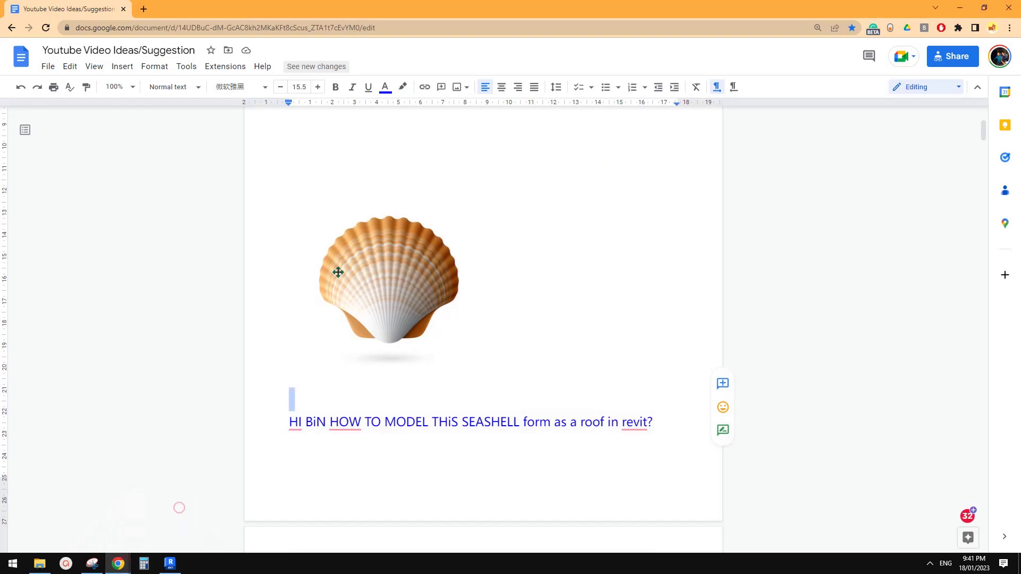
pyautogui.click(178, 562)
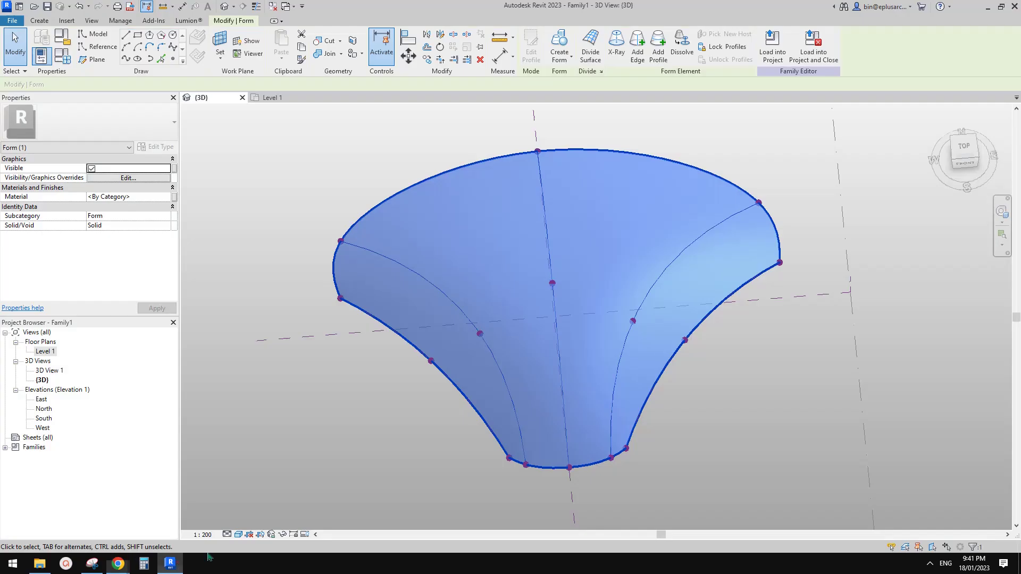
# Step: Select the shell form's surface and apply Divide Surface to it
pyautogui.click(488, 438)
pyautogui.click(523, 278)
pyautogui.keyDown('shift'); pyautogui.moveTo(570, 333); pyautogui.dragTo(420, 308, button='middle'); pyautogui.keyUp('shift')
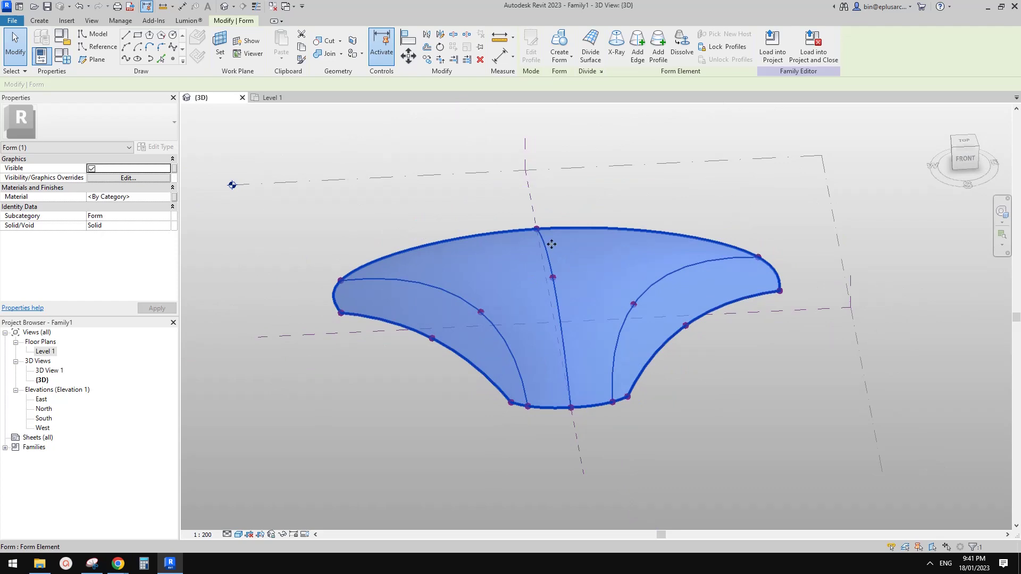
pyautogui.keyDown('shift'); pyautogui.moveTo(551, 244); pyautogui.dragTo(508, 246, button='middle'); pyautogui.keyUp('shift')
pyautogui.moveTo(408, 241)
pyautogui.mouseDown()
pyautogui.moveTo(446, 268)
pyautogui.moveTo(424, 234)
pyautogui.mouseUp()
pyautogui.moveTo(589, 247)
pyautogui.keyDown('shift'); pyautogui.mouseDown(button='middle')
pyautogui.moveTo(657, 186)
pyautogui.moveTo(603, 229)
pyautogui.moveTo(606, 241)
pyautogui.mouseUp(button='middle'); pyautogui.keyUp('shift')
pyautogui.press('Escape')
pyautogui.click(607, 241)
pyautogui.click(592, 46)
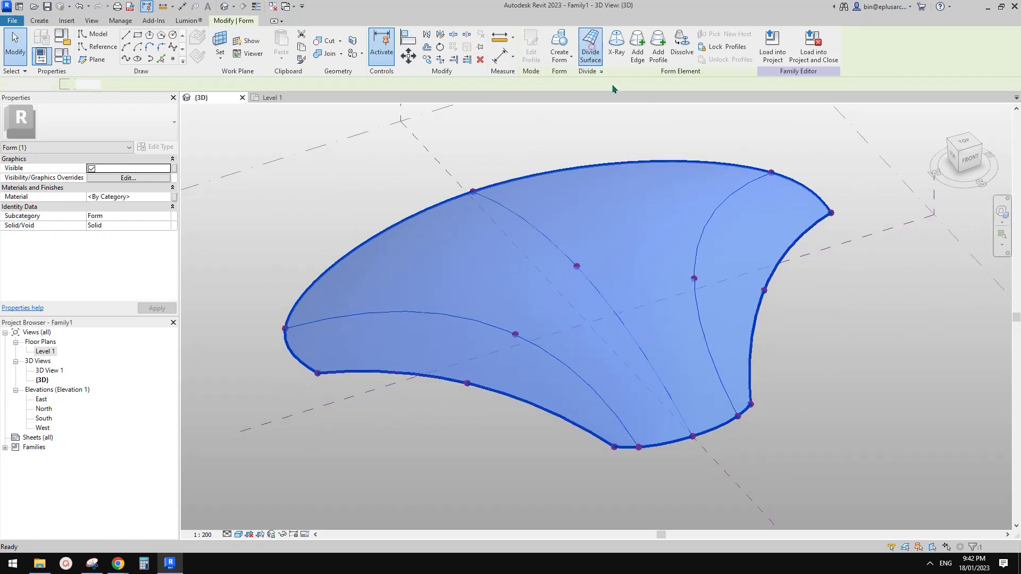
pyautogui.scroll(-2, 619, 274)
pyautogui.keyDown('shift'); pyautogui.moveTo(663, 292); pyautogui.dragTo(577, 303, button='middle'); pyautogui.keyUp('shift')
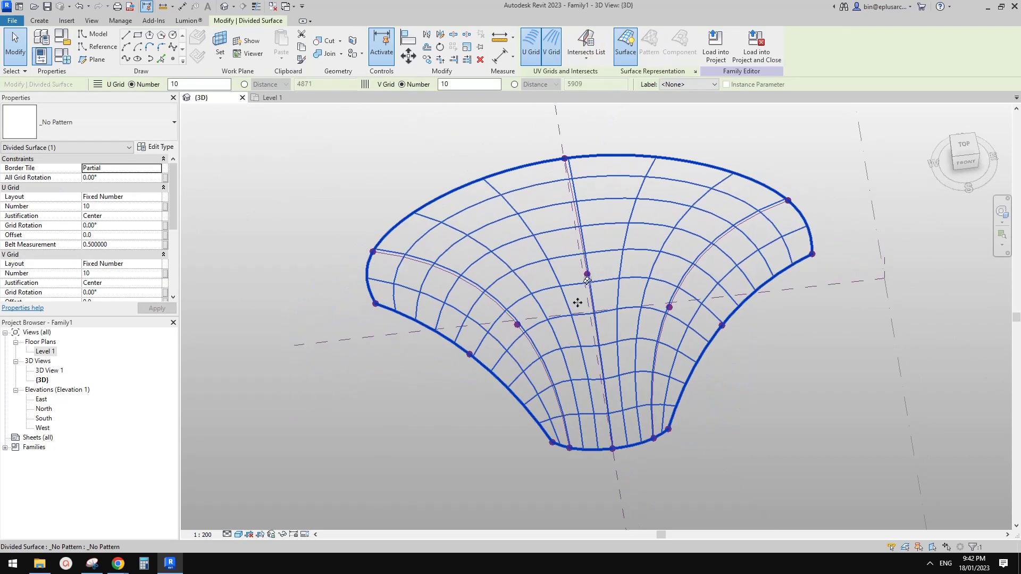
# Step: Check the rib pattern in the seashell reference picture, then set the divided surface's U Grid number to 30 and V Grid number to 20
pyautogui.moveTo(118, 564)
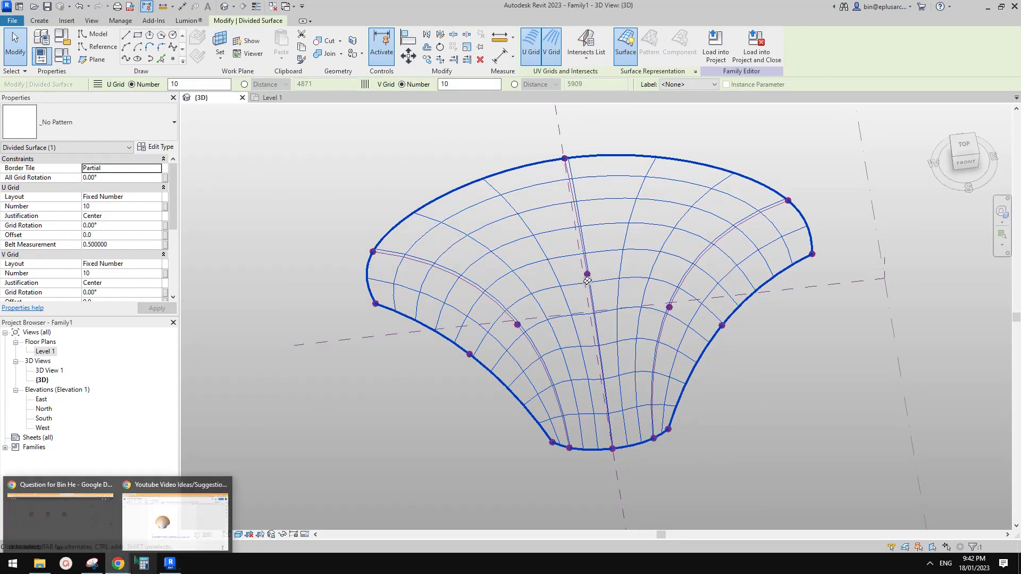
pyautogui.click(166, 538)
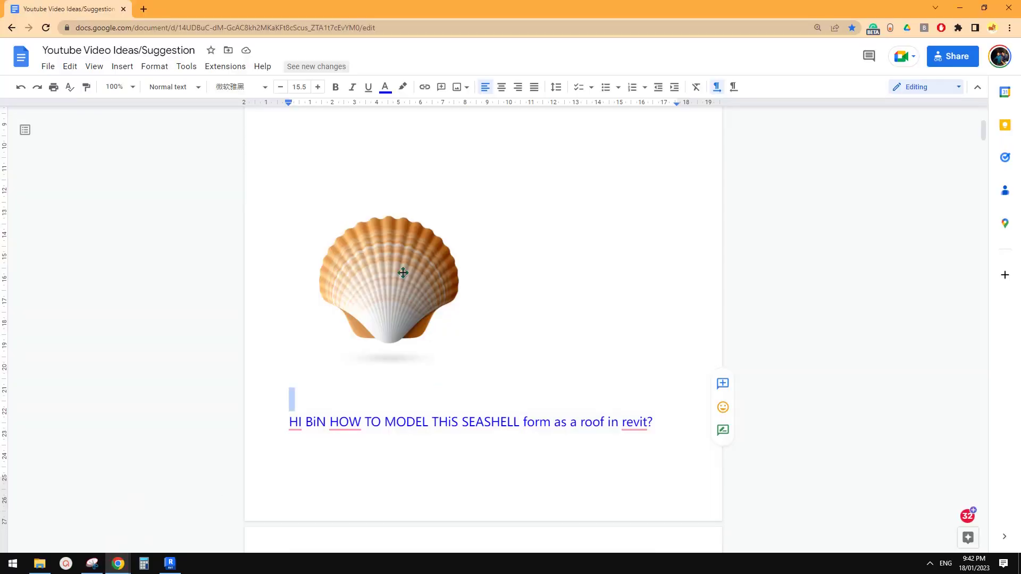
pyautogui.click(179, 562)
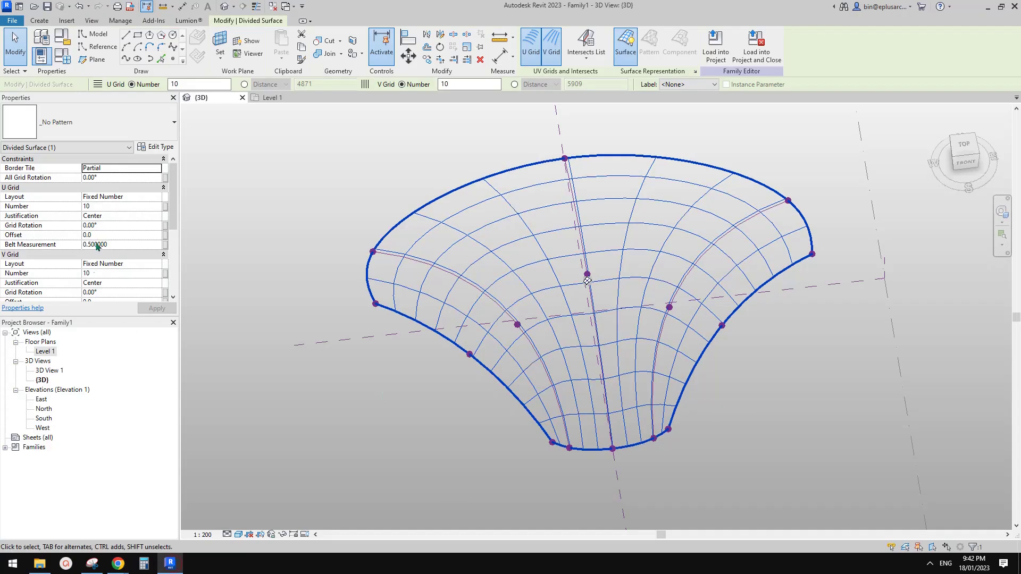
pyautogui.click(112, 210)
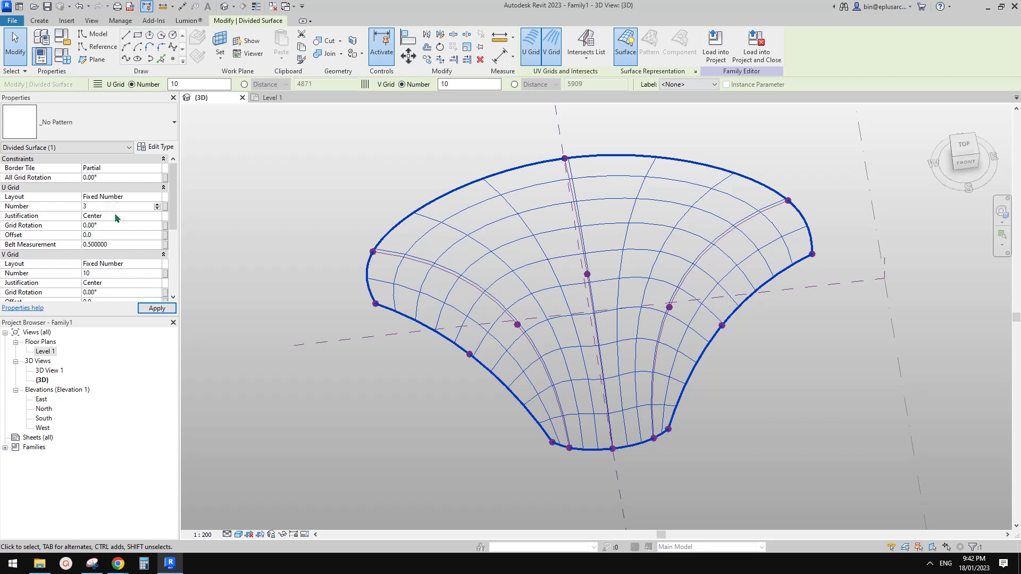
pyautogui.press('Return')
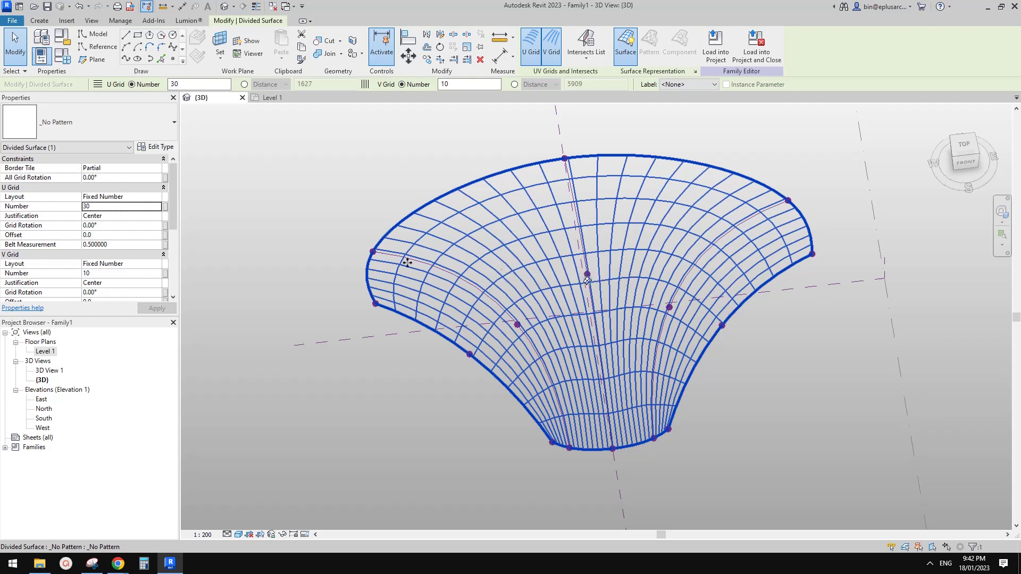
pyautogui.click(139, 274)
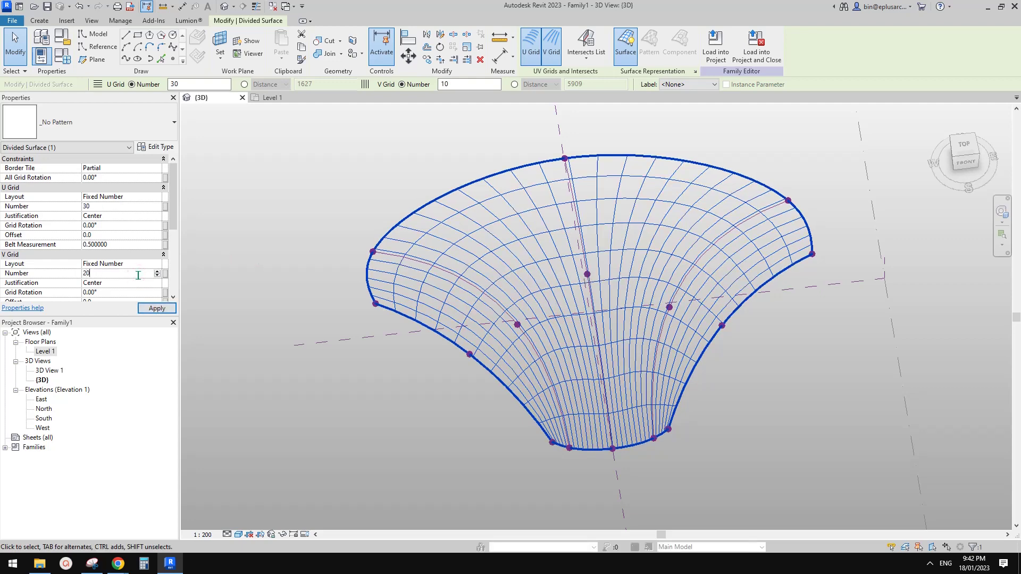
pyautogui.keyDown('shift'); pyautogui.moveTo(566, 267); pyautogui.dragTo(574, 168, button='middle'); pyautogui.keyUp('shift')
pyautogui.click(468, 340)
pyautogui.keyDown('shift'); pyautogui.moveTo(524, 309); pyautogui.dragTo(505, 361, button='middle'); pyautogui.keyUp('shift')
pyautogui.keyDown('shift'); pyautogui.moveTo(579, 287); pyautogui.dragTo(593, 310, button='middle'); pyautogui.keyUp('shift')
pyautogui.scroll(1, 593, 310)
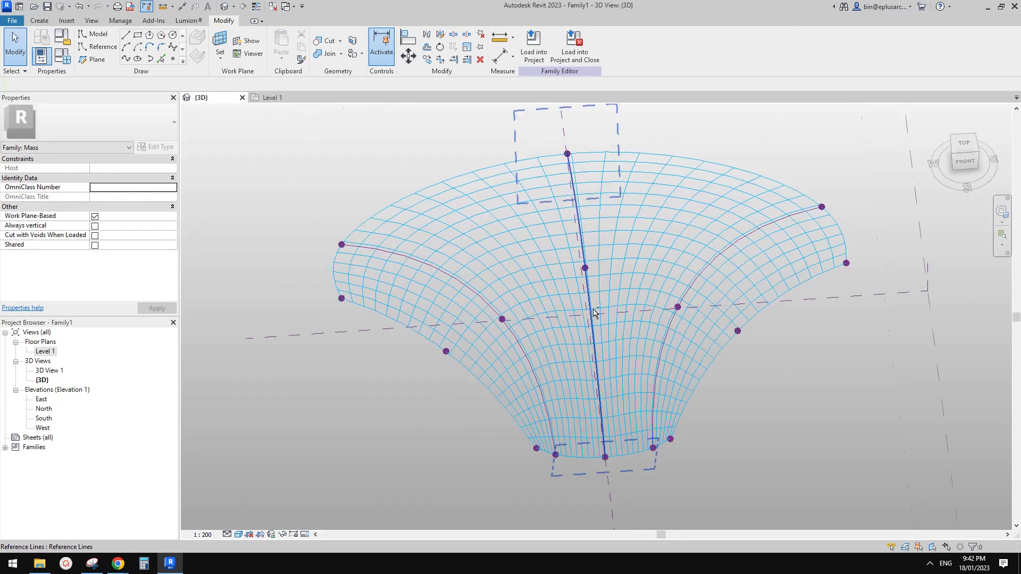
# Step: Create a new family from the Metric Generic Model Pattern Based template
pyautogui.click(13, 20)
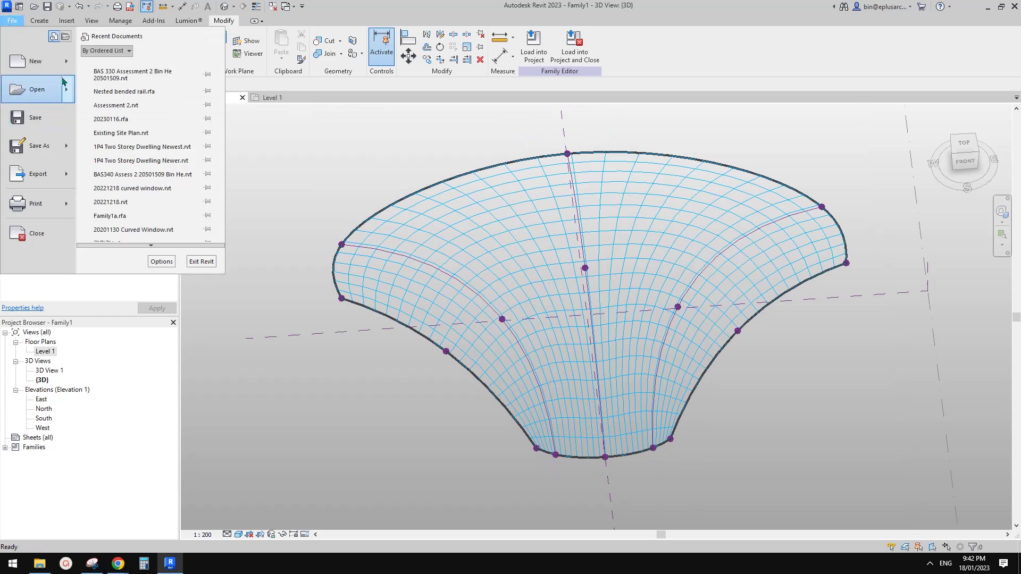
pyautogui.moveTo(24, 82)
pyautogui.click(113, 89)
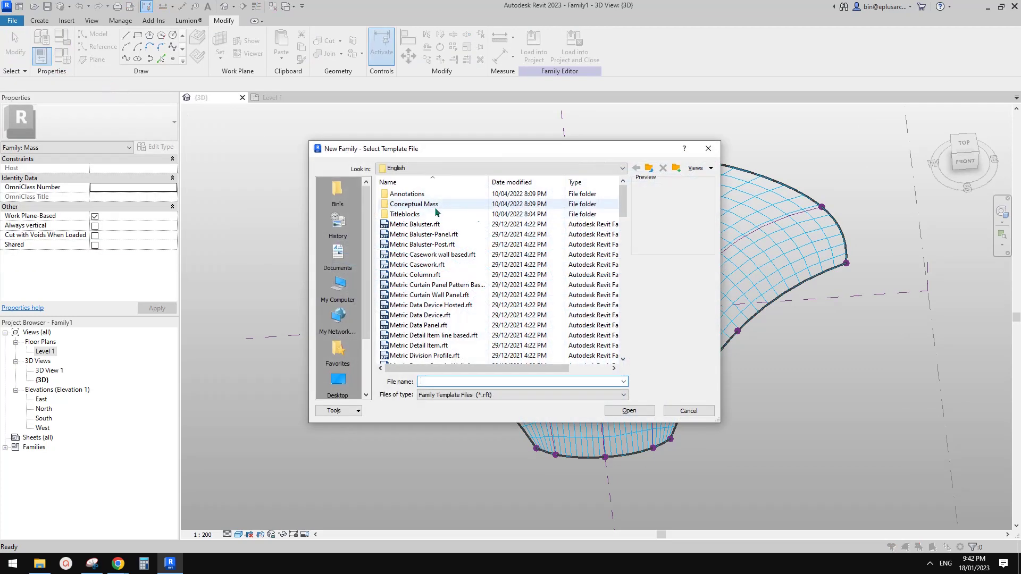
pyautogui.click(462, 286)
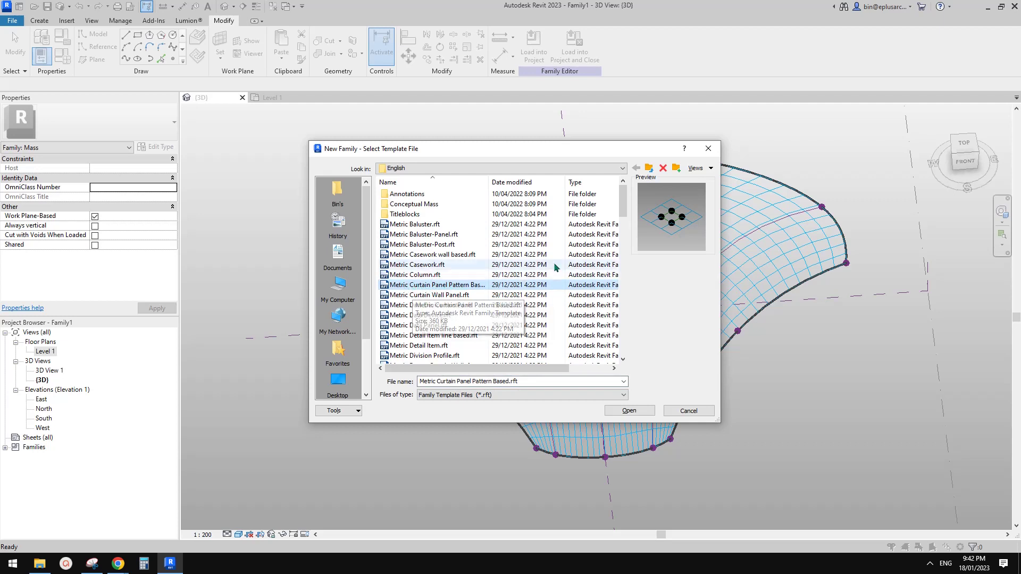
pyautogui.moveTo(623, 202); pyautogui.dragTo(623, 309)
pyautogui.moveTo(625, 296); pyautogui.dragTo(626, 273)
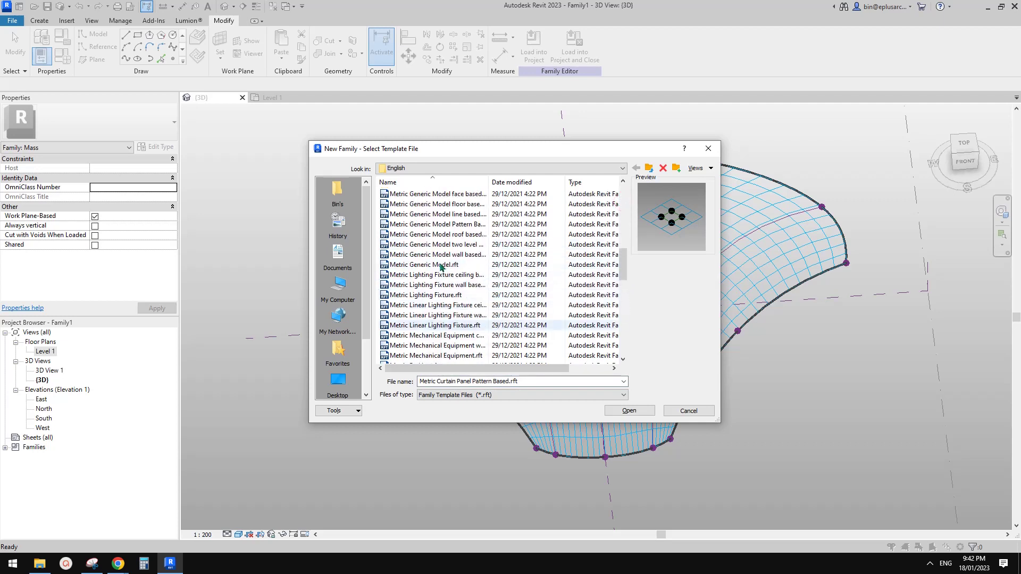
pyautogui.click(459, 224)
pyautogui.click(633, 411)
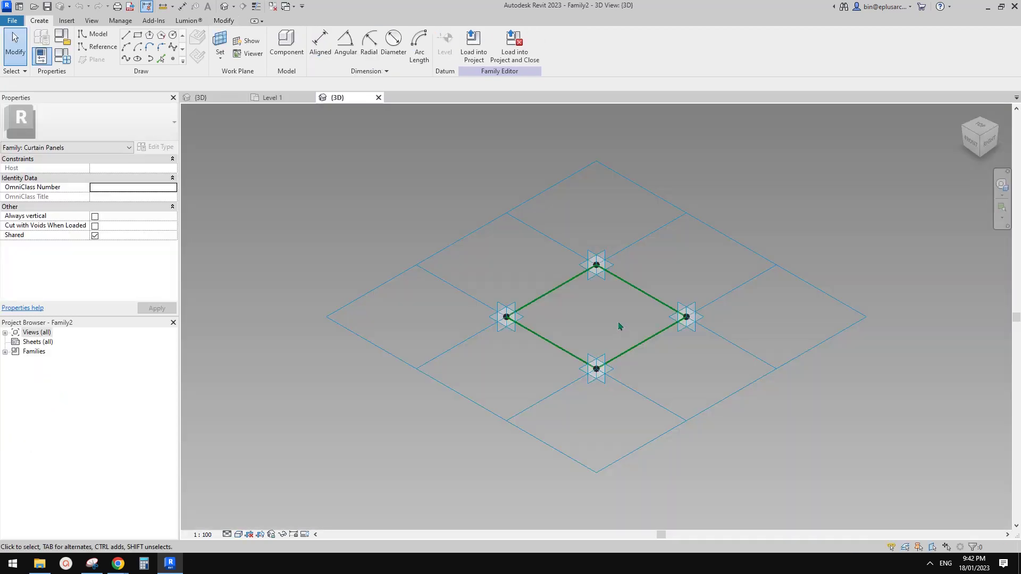
# Step: Examine the pattern template's tile grid, square reference-line frame and four corner points from several angles
pyautogui.keyDown('shift'); pyautogui.moveTo(620, 326); pyautogui.dragTo(760, 367, button='middle'); pyautogui.keyUp('shift')
pyautogui.keyDown('shift'); pyautogui.moveTo(697, 325); pyautogui.dragTo(665, 306, button='middle'); pyautogui.keyUp('shift')
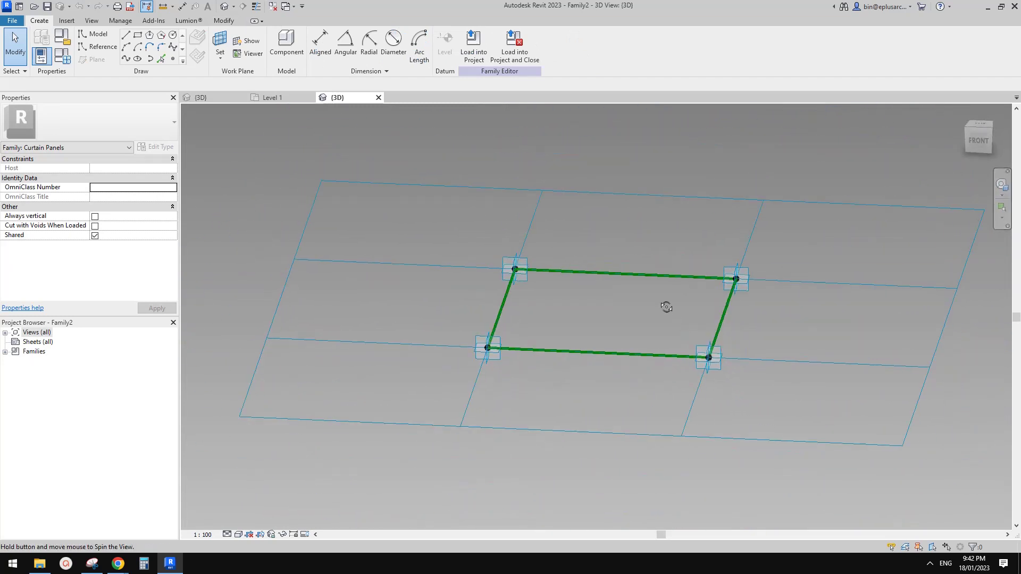
pyautogui.keyDown('shift'); pyautogui.moveTo(611, 374); pyautogui.dragTo(621, 391, button='middle'); pyautogui.keyUp('shift')
pyautogui.moveTo(957, 135); pyautogui.dragTo(942, 136)
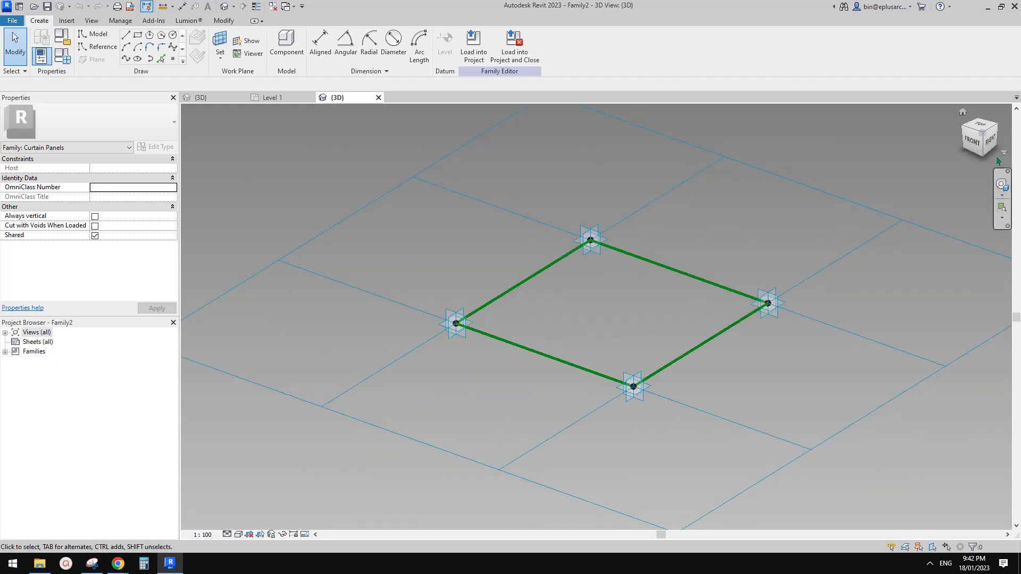
pyautogui.keyDown('shift'); pyautogui.moveTo(827, 265); pyautogui.dragTo(831, 271, button='middle'); pyautogui.keyUp('shift')
pyautogui.keyDown('shift'); pyautogui.moveTo(717, 292); pyautogui.dragTo(654, 296, button='middle'); pyautogui.keyUp('shift')
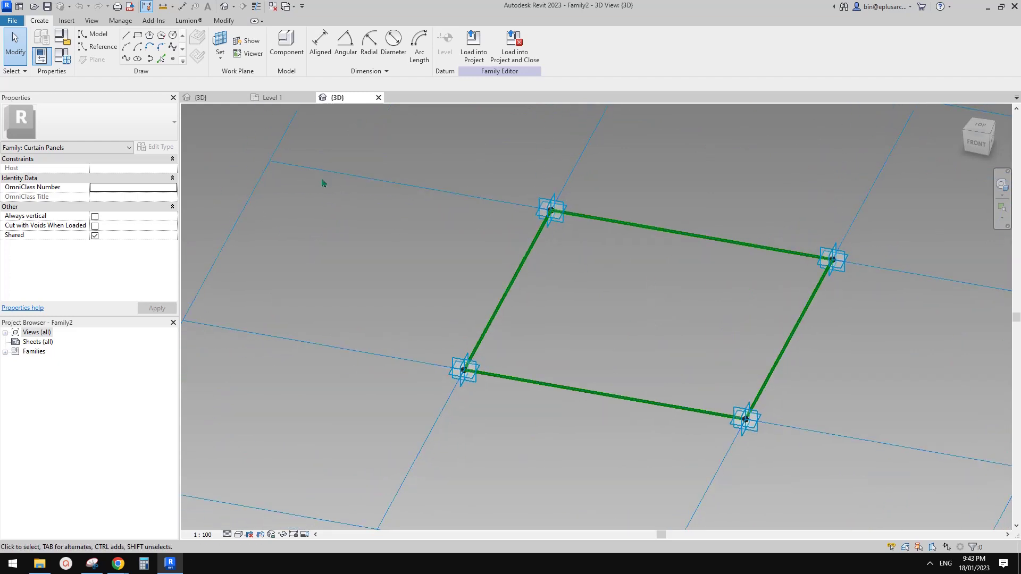
pyautogui.keyDown('shift'); pyautogui.moveTo(607, 254); pyautogui.dragTo(611, 221, button='middle'); pyautogui.keyUp('shift')
pyautogui.keyDown('shift'); pyautogui.moveTo(564, 194); pyautogui.dragTo(558, 247, button='middle'); pyautogui.keyUp('shift')
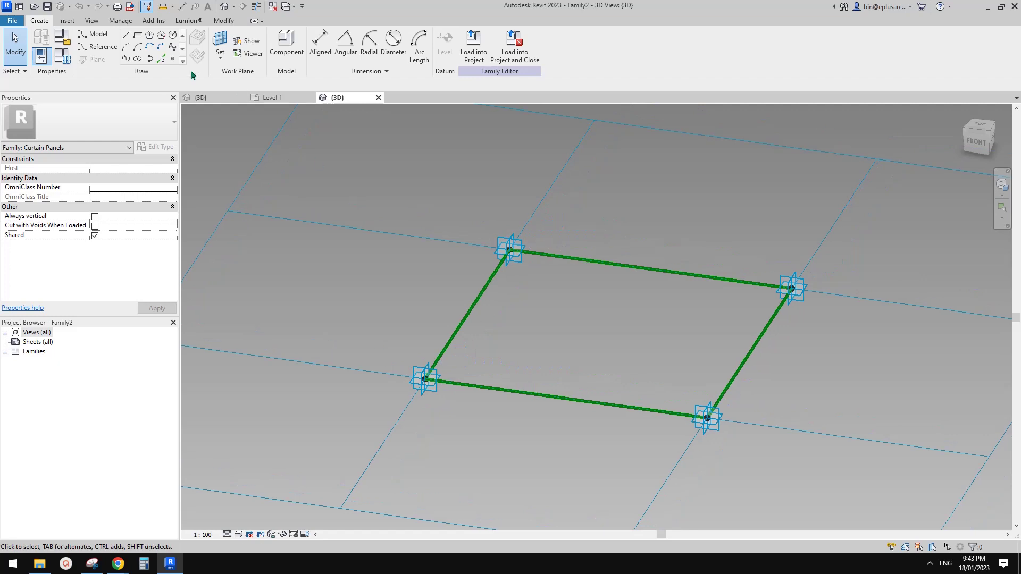
# Step: Place two reference points along the back reference line of the panel frame, drawing on face, one near each end
pyautogui.click(173, 59)
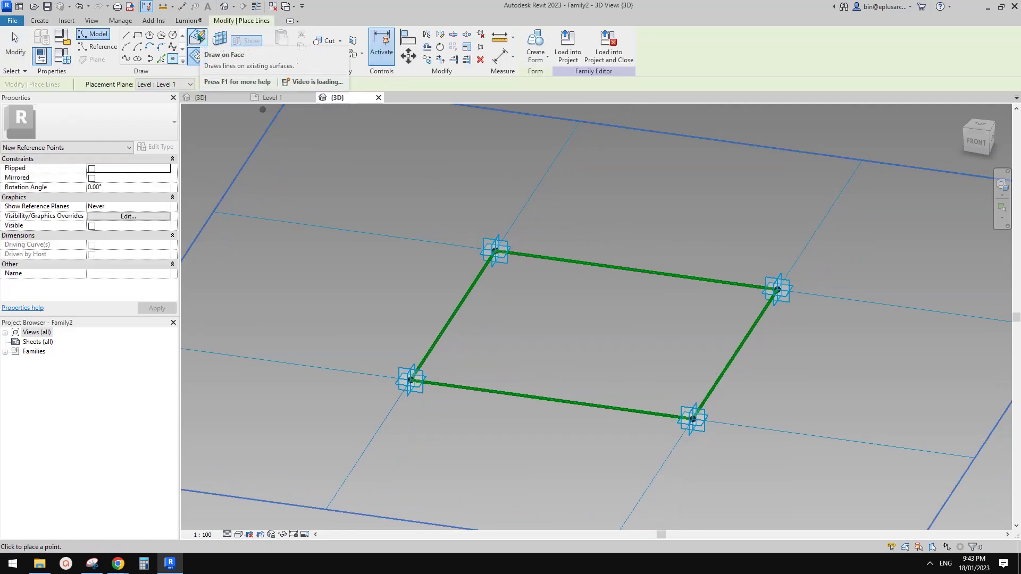
pyautogui.keyDown('shift'); pyautogui.moveTo(657, 237); pyautogui.dragTo(653, 242, button='middle'); pyautogui.keyUp('shift')
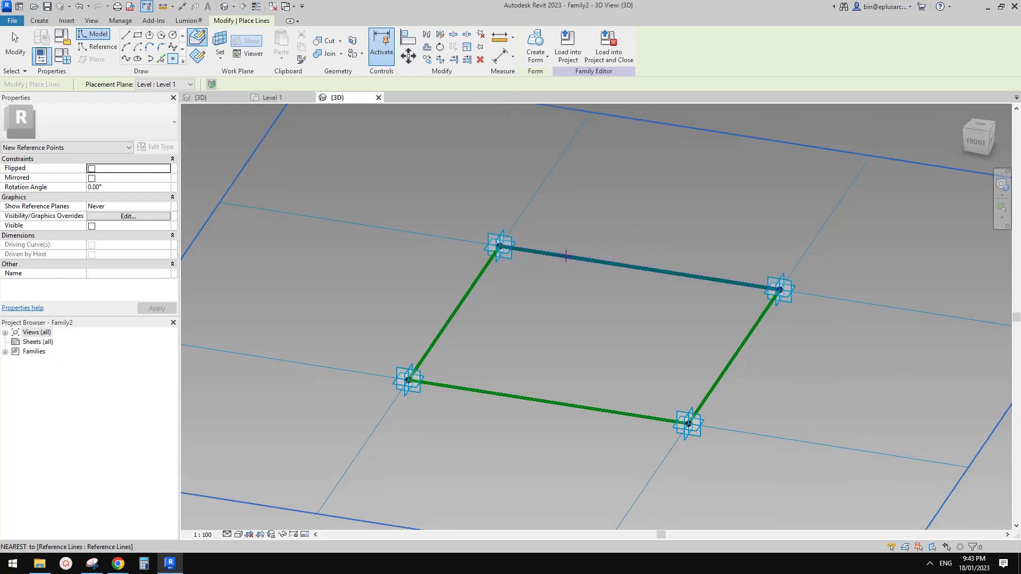
pyautogui.click(567, 256)
pyautogui.click(683, 275)
pyautogui.press('Escape')
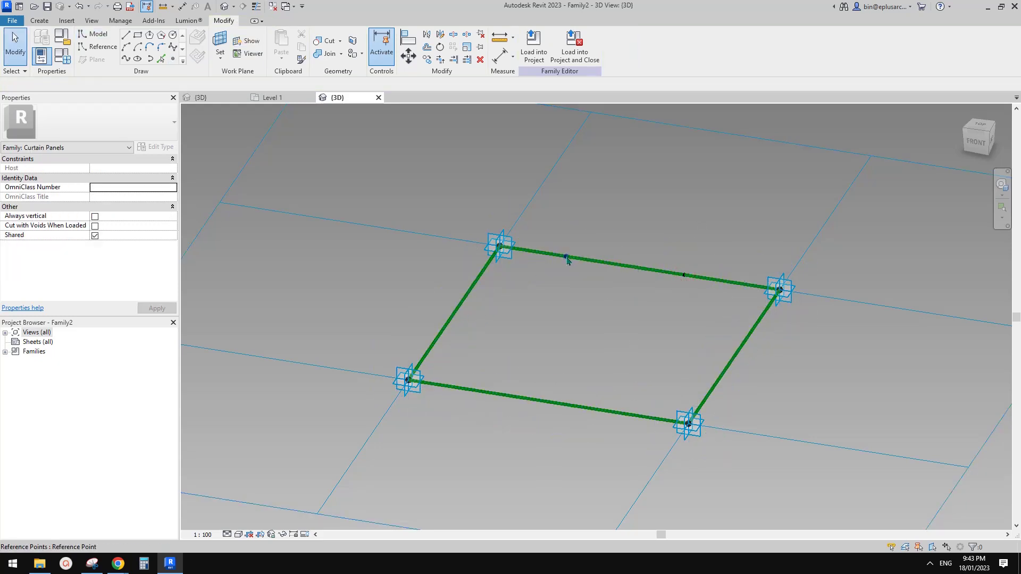
pyautogui.click(566, 257)
pyautogui.moveTo(701, 285); pyautogui.dragTo(694, 293, button='middle')
pyautogui.click(689, 298)
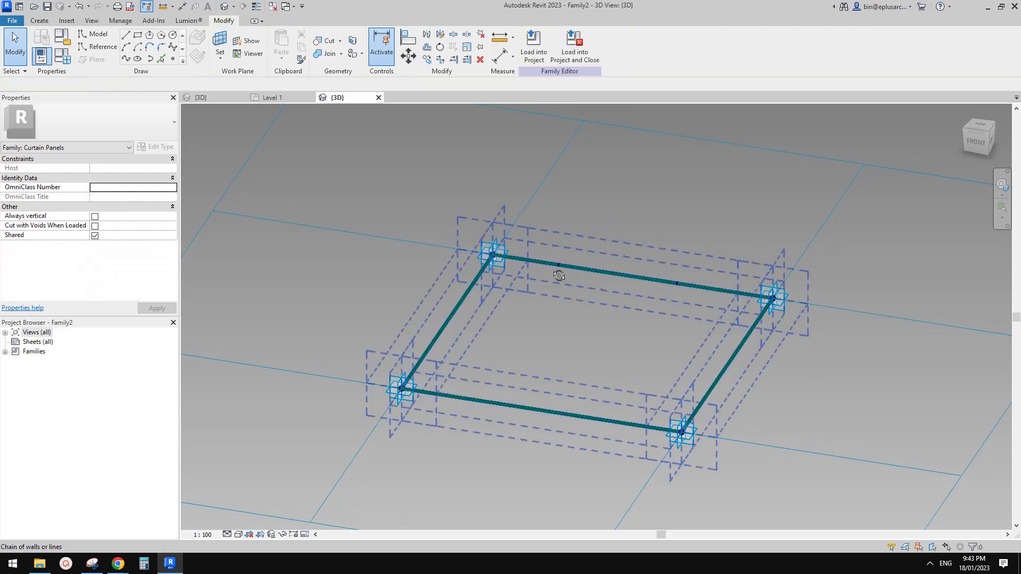
# Step: Place a reference point hosted on the left point of the back reference line and raise it about 324 mm above the line
pyautogui.keyDown('shift'); pyautogui.moveTo(558, 275); pyautogui.dragTo(564, 269, button='middle'); pyautogui.keyUp('shift')
pyautogui.click(172, 60)
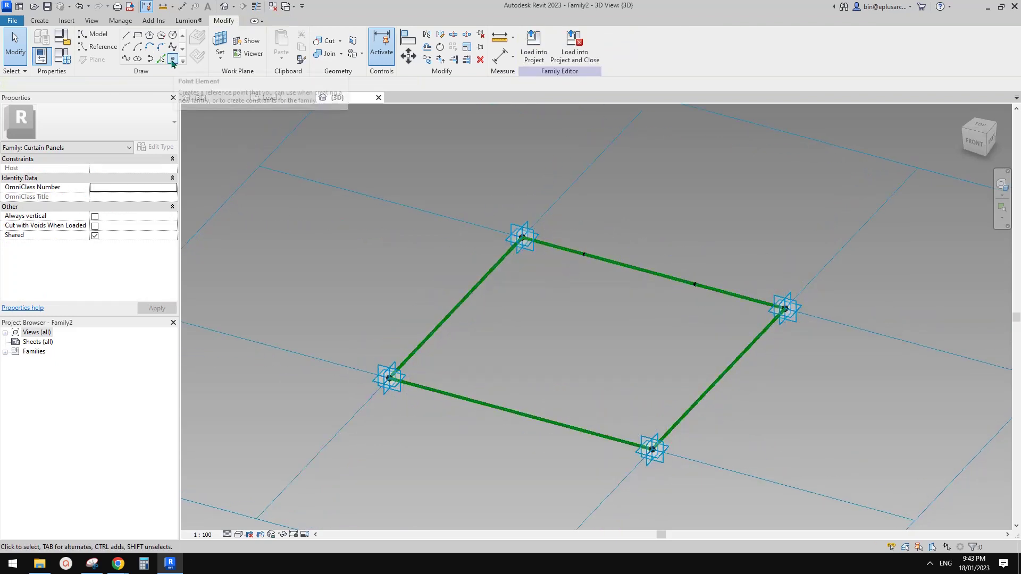
pyautogui.scroll(2, 533, 279)
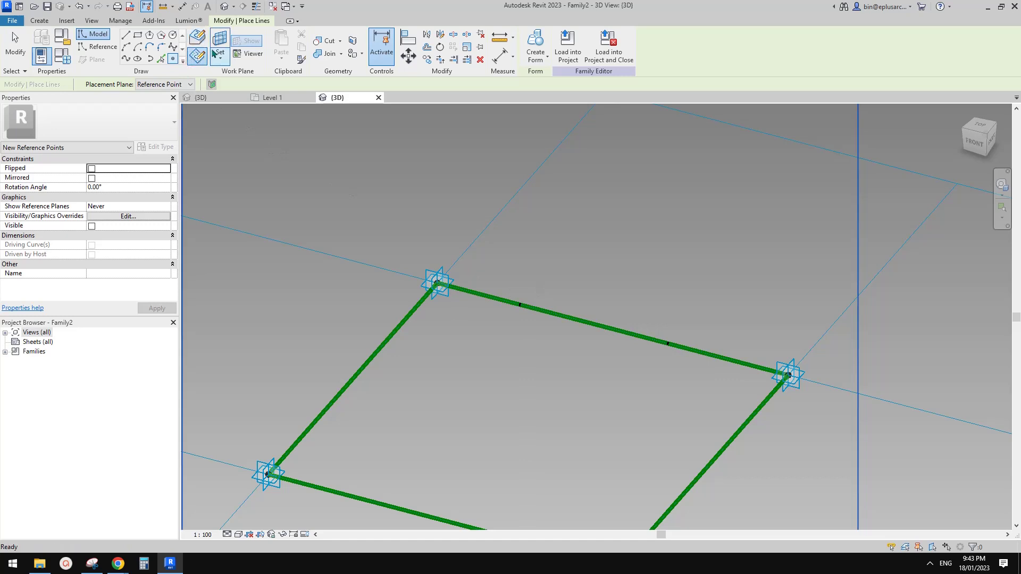
pyautogui.press('Escape')
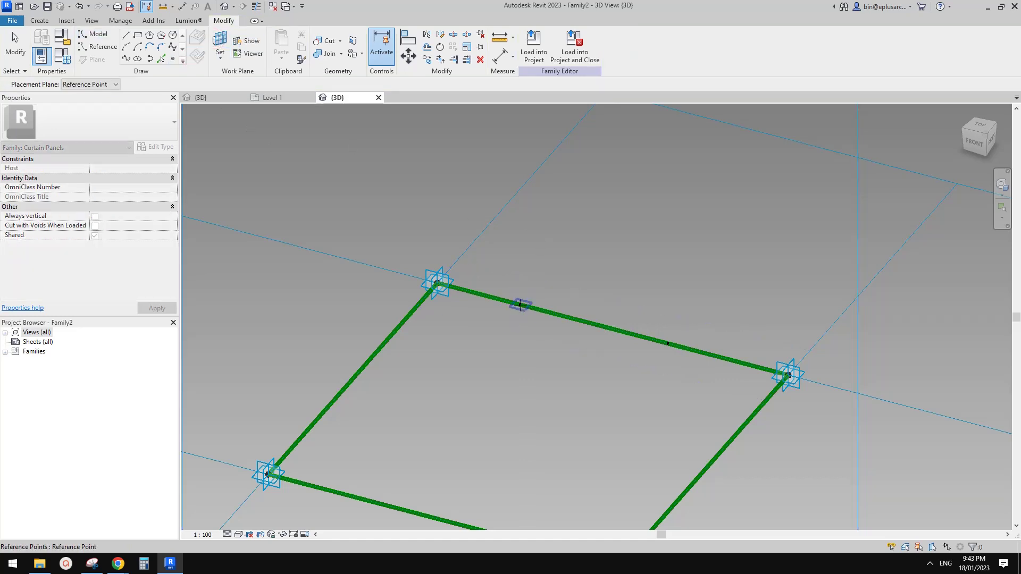
pyautogui.press('Return')
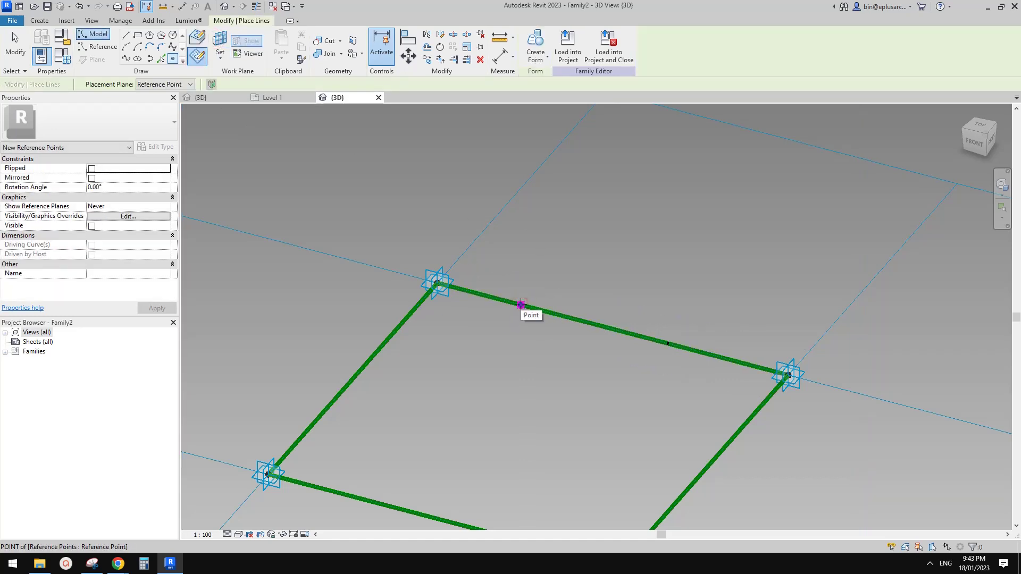
pyautogui.click(521, 304)
pyautogui.press('Return')
pyautogui.press('Escape')
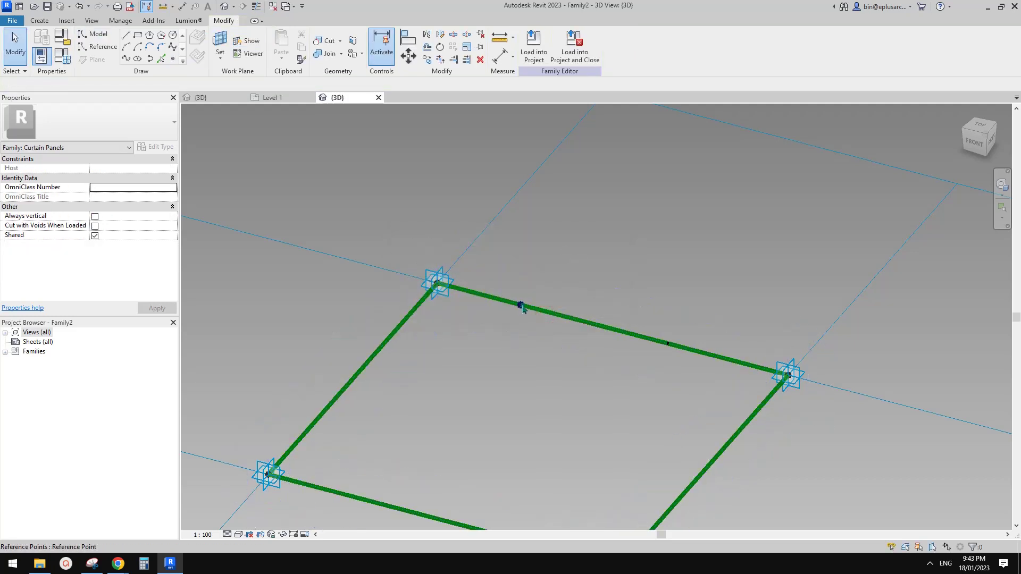
pyautogui.click(521, 305)
pyautogui.moveTo(528, 248); pyautogui.dragTo(528, 237)
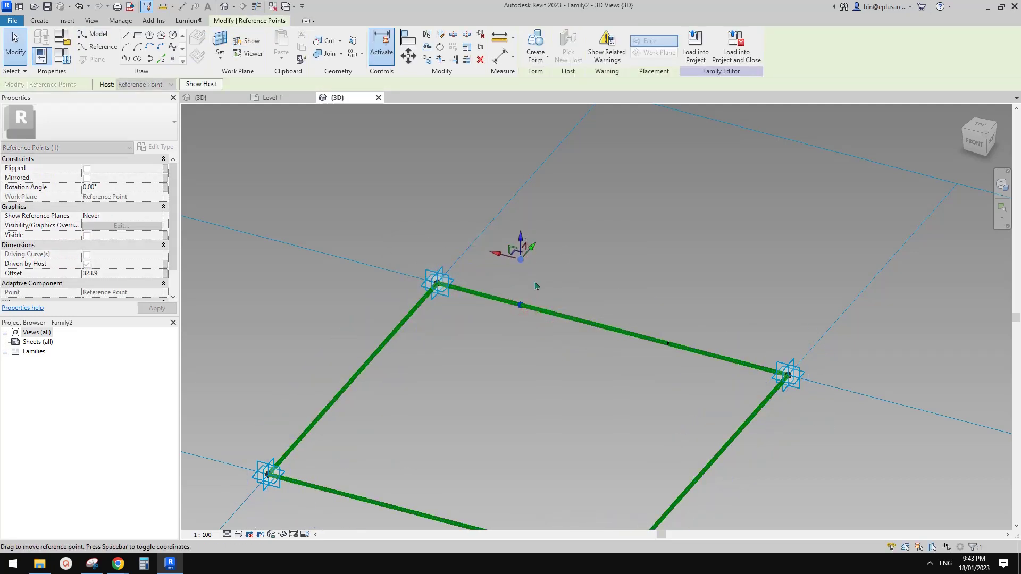
# Step: Place a hosted reference point on the right point of the back reference line and offset it vertically above the line
pyautogui.click(182, 62)
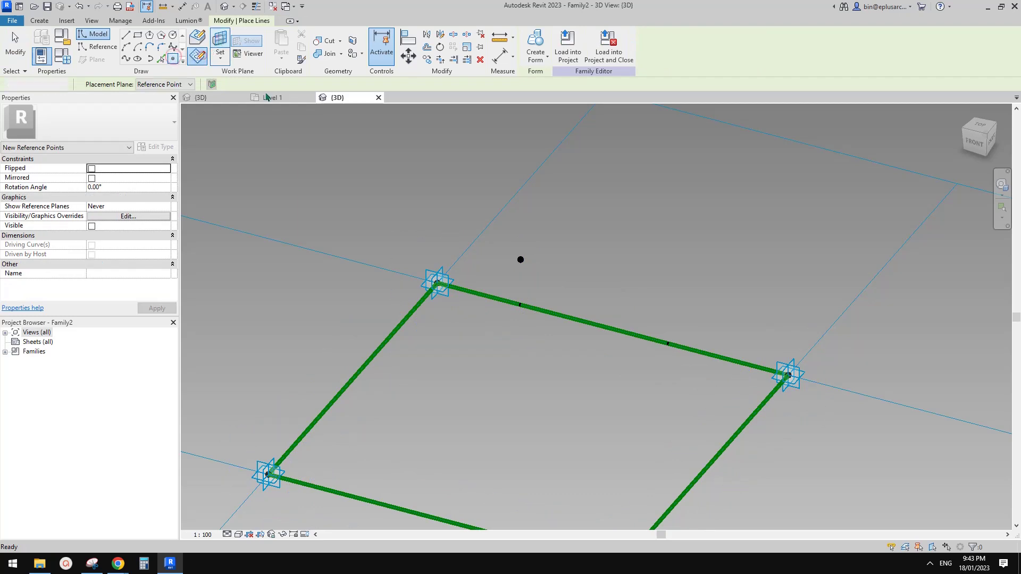
pyautogui.click(669, 343)
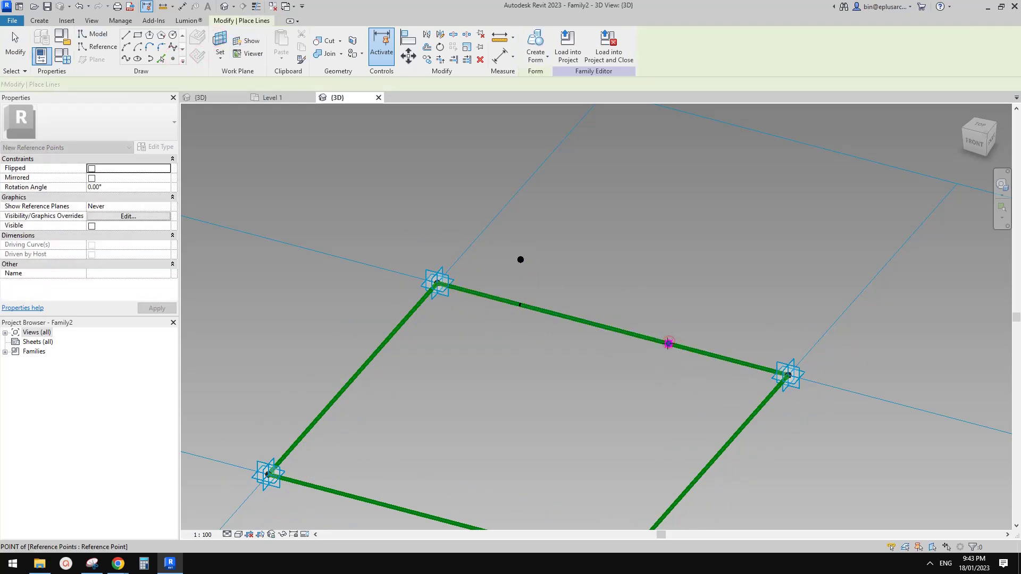
pyautogui.click(550, 317)
pyautogui.press('Escape')
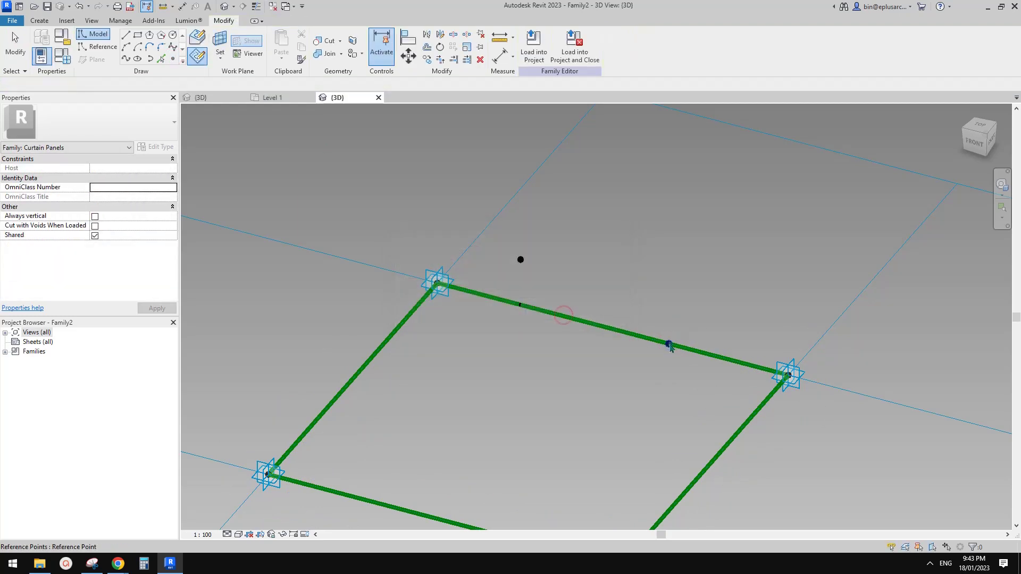
pyautogui.click(668, 344)
pyautogui.moveTo(674, 361); pyautogui.dragTo(674, 279)
# Step: Set the rotation angle of the right host point on the back reference line to 180° so its offset point flips below
pyautogui.moveTo(647, 324); pyautogui.dragTo(685, 360)
pyautogui.click(117, 189)
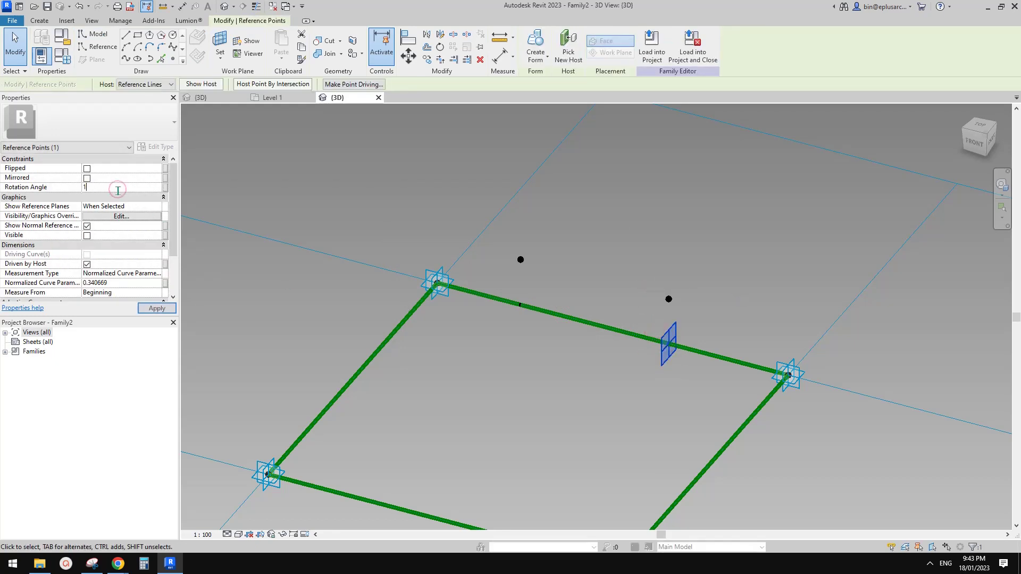
pyautogui.write('180')
pyautogui.click(610, 163)
pyautogui.click(522, 260)
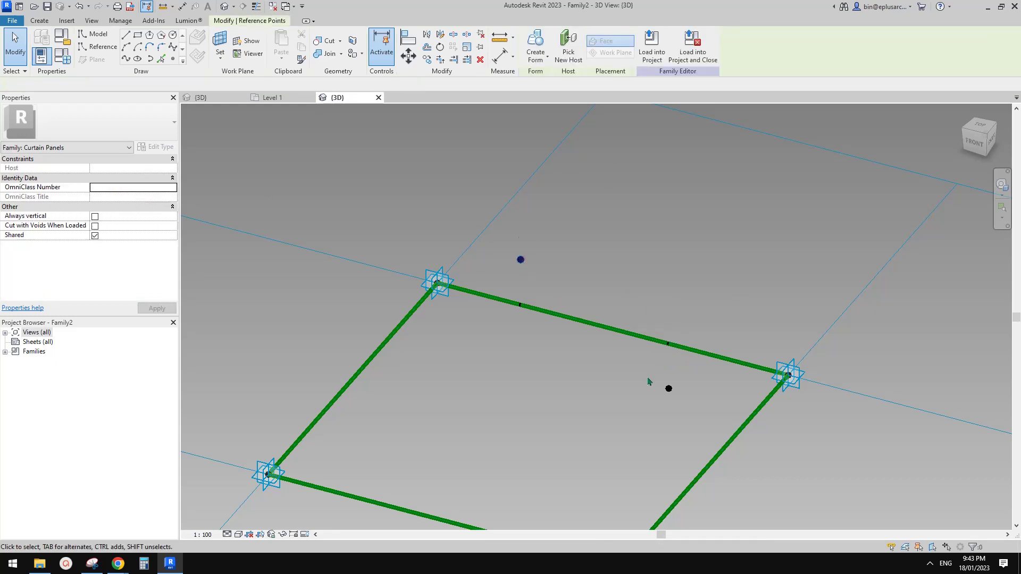
pyautogui.keyDown('ctrl'); pyautogui.click(669, 389); pyautogui.keyUp('ctrl')
pyautogui.moveTo(342, 294); pyautogui.dragTo(305, 285, button='middle')
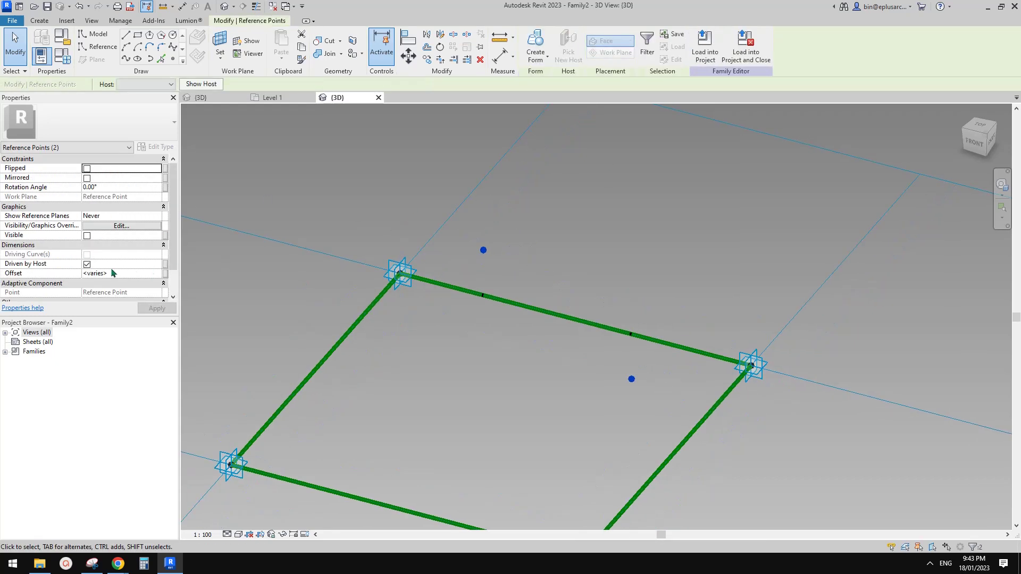
pyautogui.click(123, 273)
pyautogui.click(535, 260)
pyautogui.scroll(-2, 535, 261)
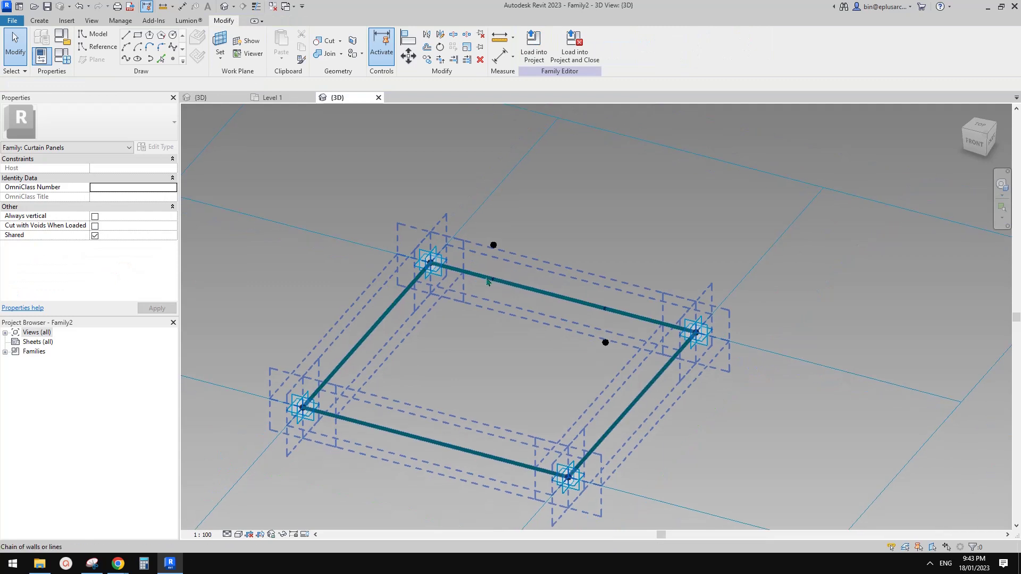
pyautogui.keyDown('shift'); pyautogui.moveTo(485, 282); pyautogui.dragTo(485, 291, button='middle'); pyautogui.keyUp('shift')
pyautogui.moveTo(431, 251); pyautogui.dragTo(432, 254, button='middle')
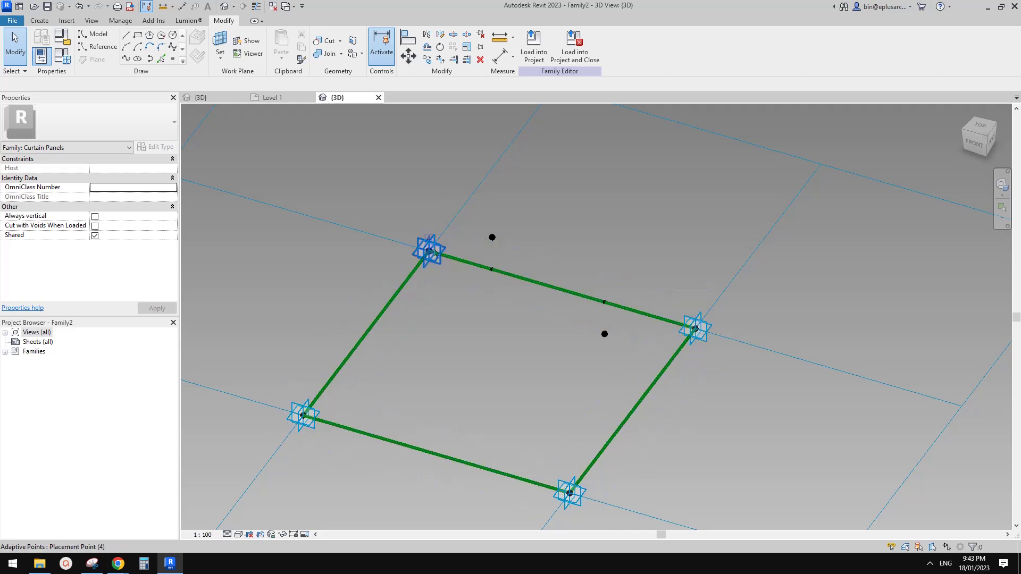
pyautogui.moveTo(572, 231); pyautogui.dragTo(567, 237, button='middle')
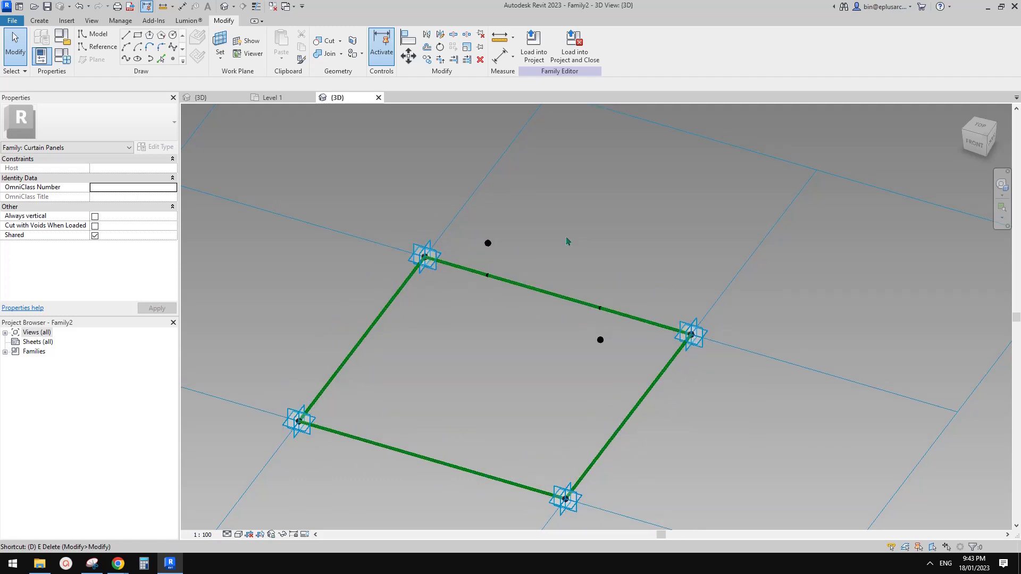
pyautogui.press('d')
pyautogui.press('i')
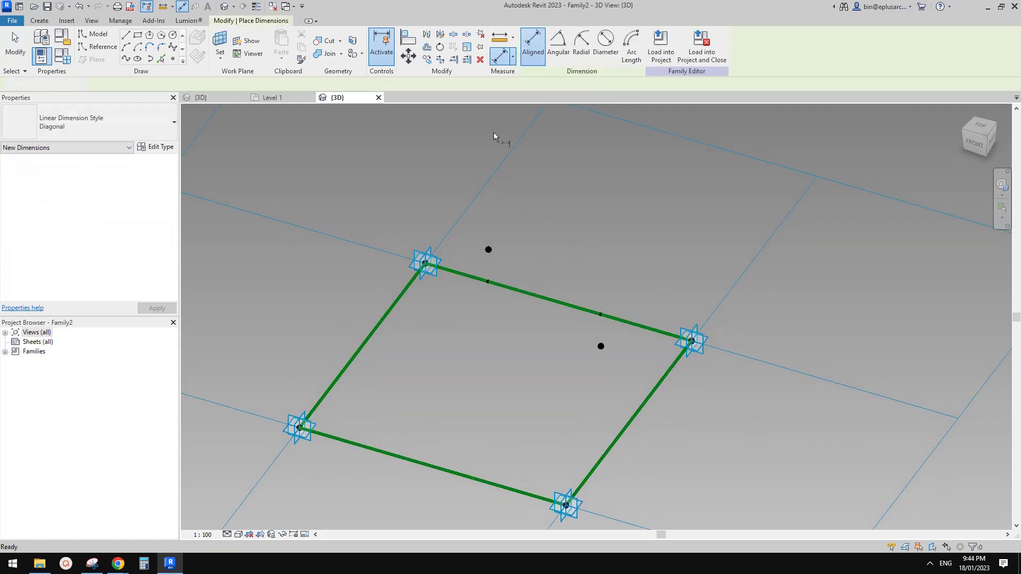
pyautogui.press('Escape')
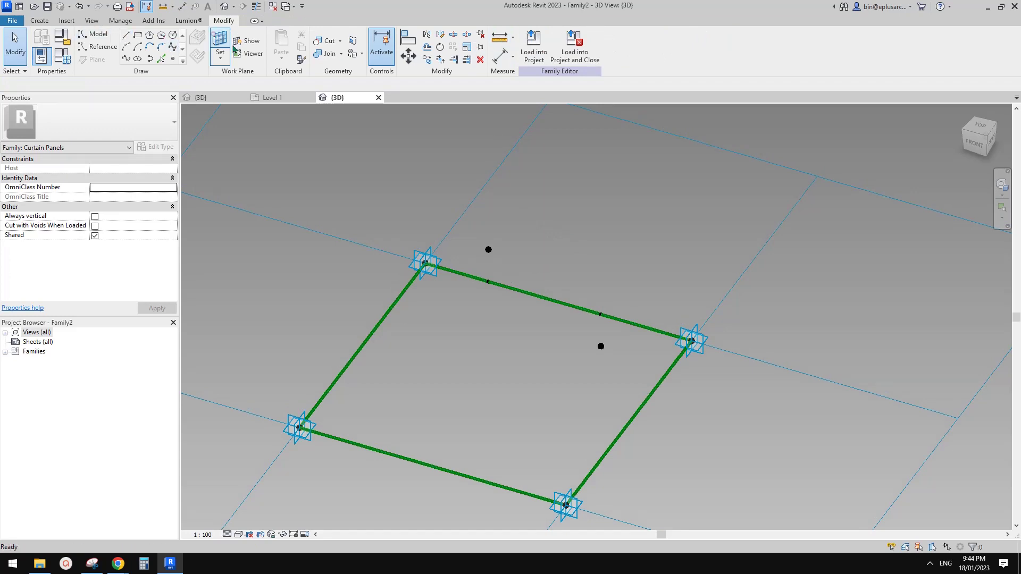
# Step: Set the work plane by picking a plane at the panel frame's back reference line
pyautogui.click(220, 40)
pyautogui.click(94, 84)
pyautogui.click(87, 104)
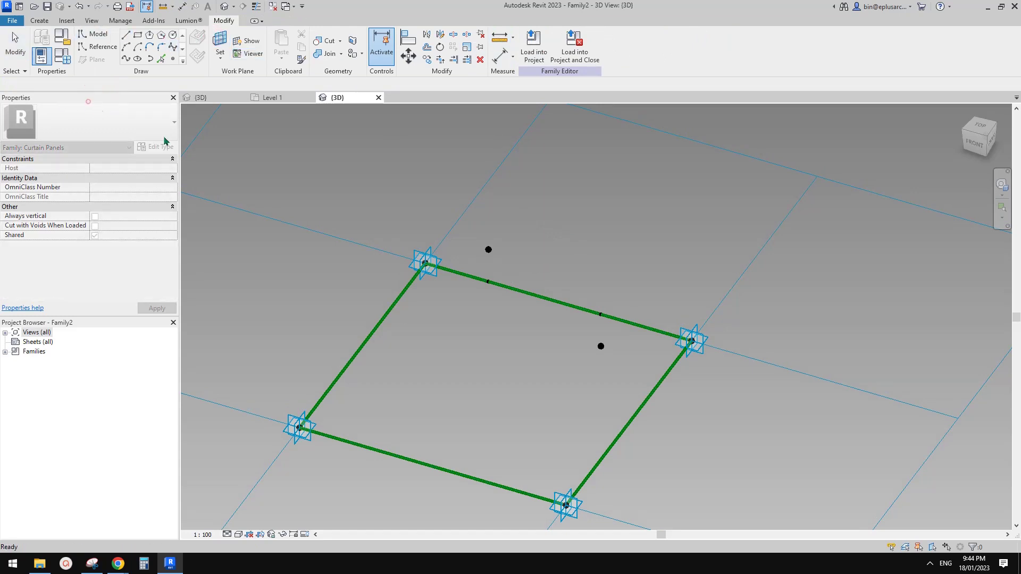
pyautogui.click(39, 20)
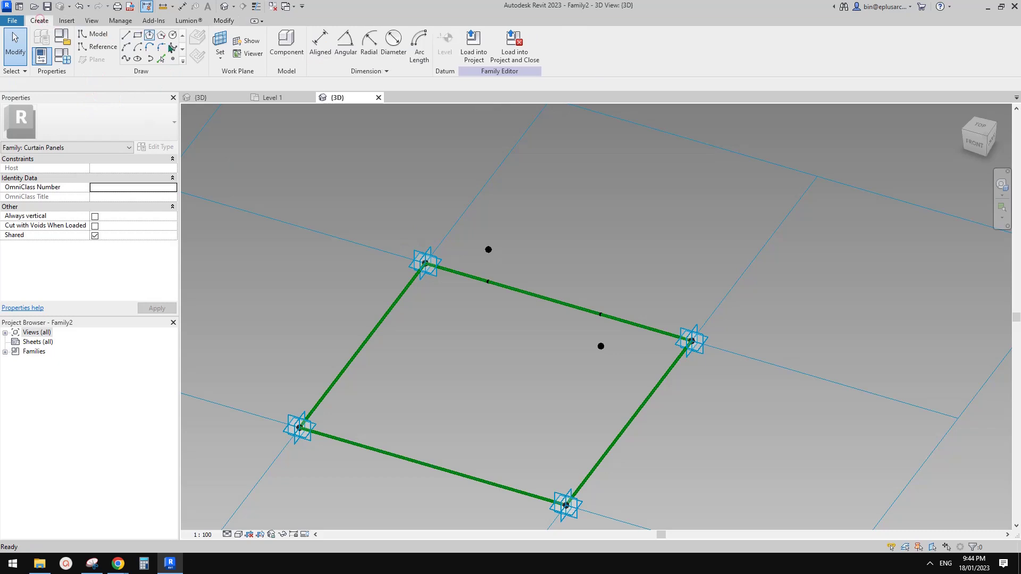
pyautogui.click(220, 39)
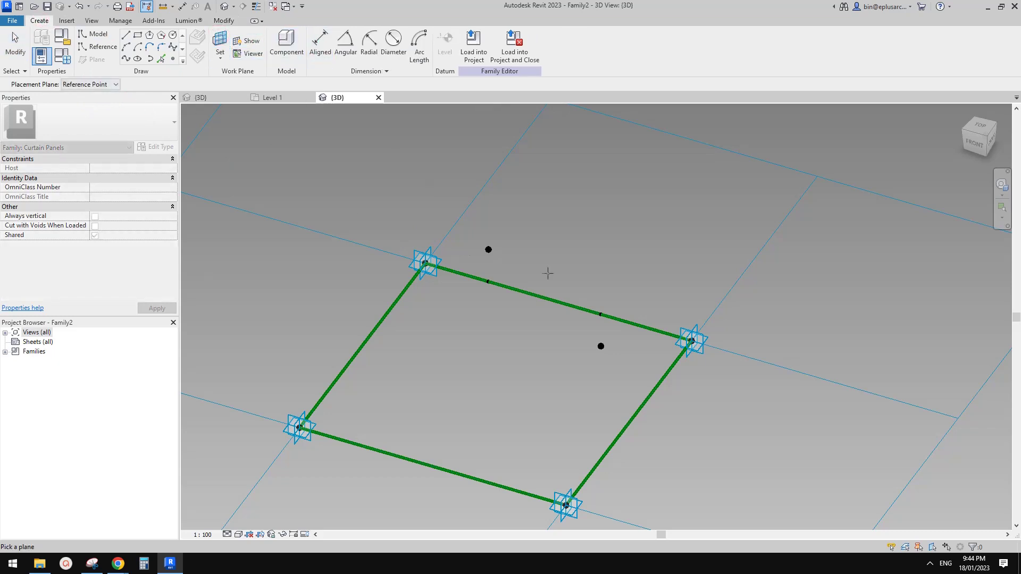
pyautogui.click(544, 299)
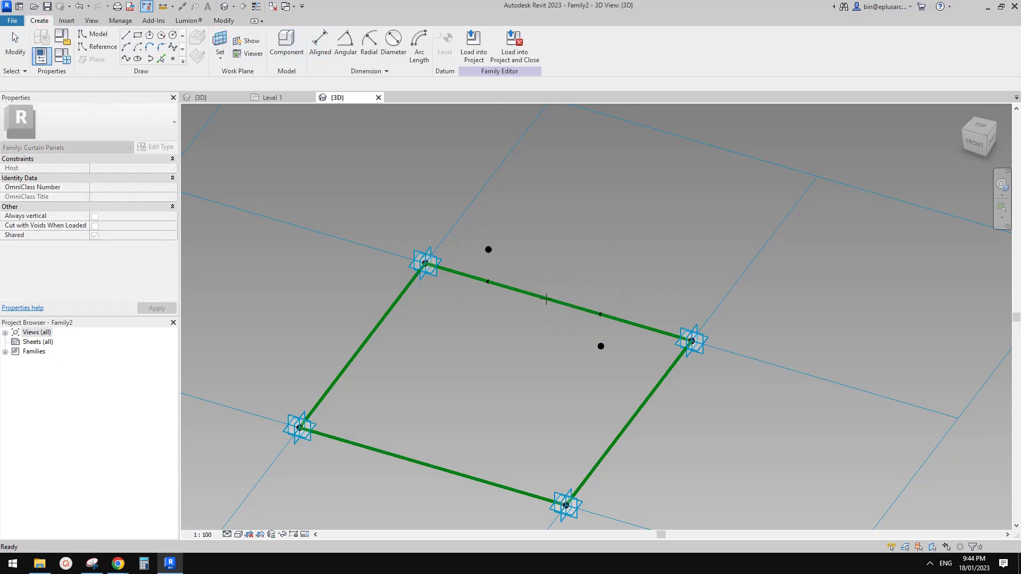
# Step: Add an aligned dimension between the two corner points of the back reference line
pyautogui.press('d')
pyautogui.press('i')
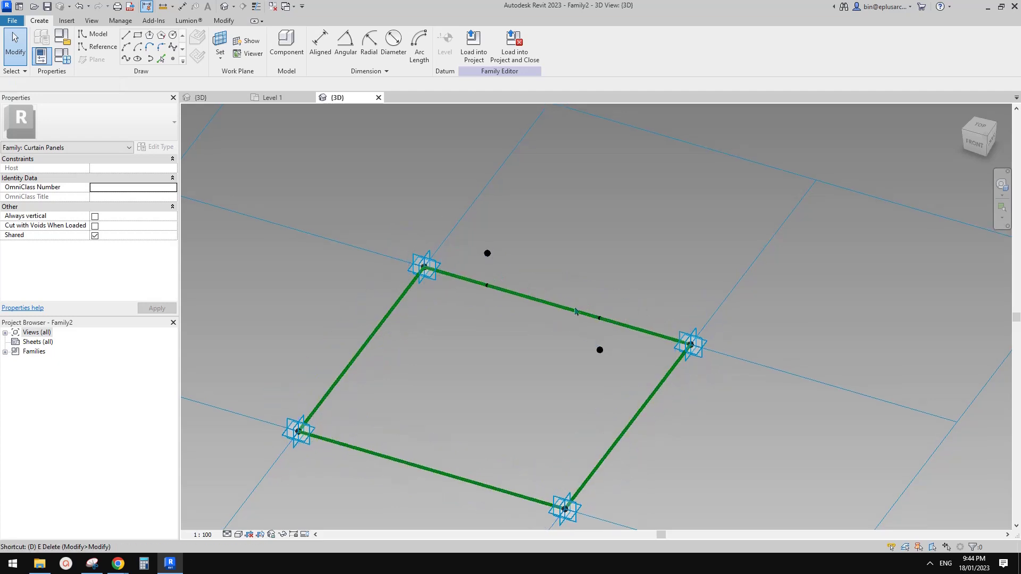
pyautogui.click(692, 346)
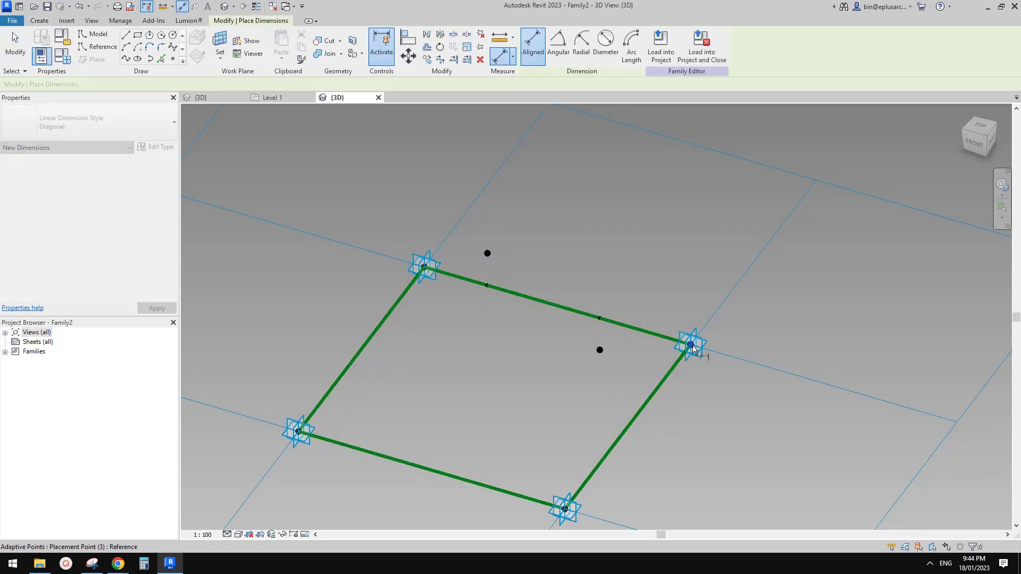
pyautogui.click(425, 267)
pyautogui.click(568, 238)
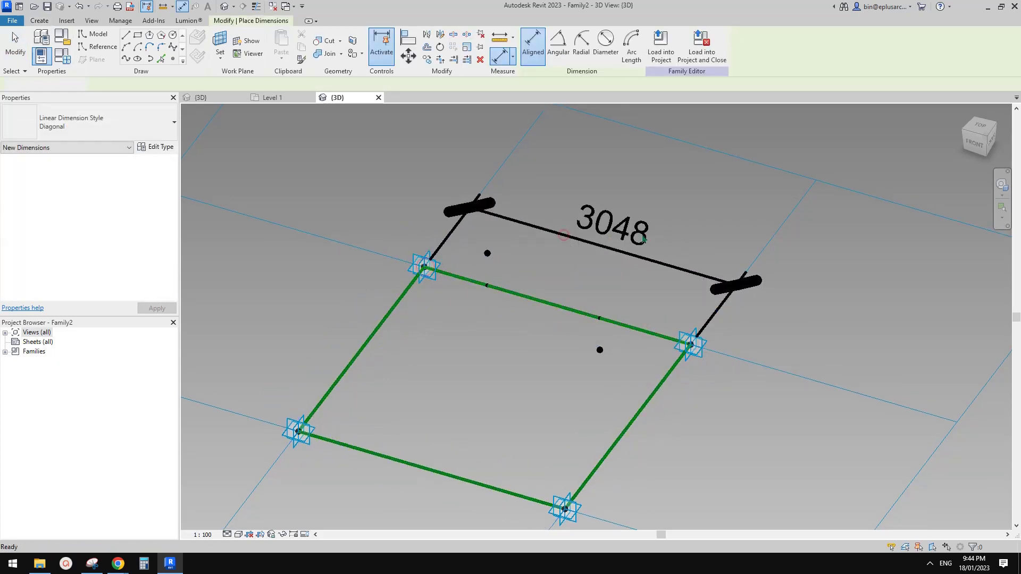
pyautogui.press('Escape')
# Step: Label the back edge dimension with a new instance reporting parameter named rp
pyautogui.click(570, 238)
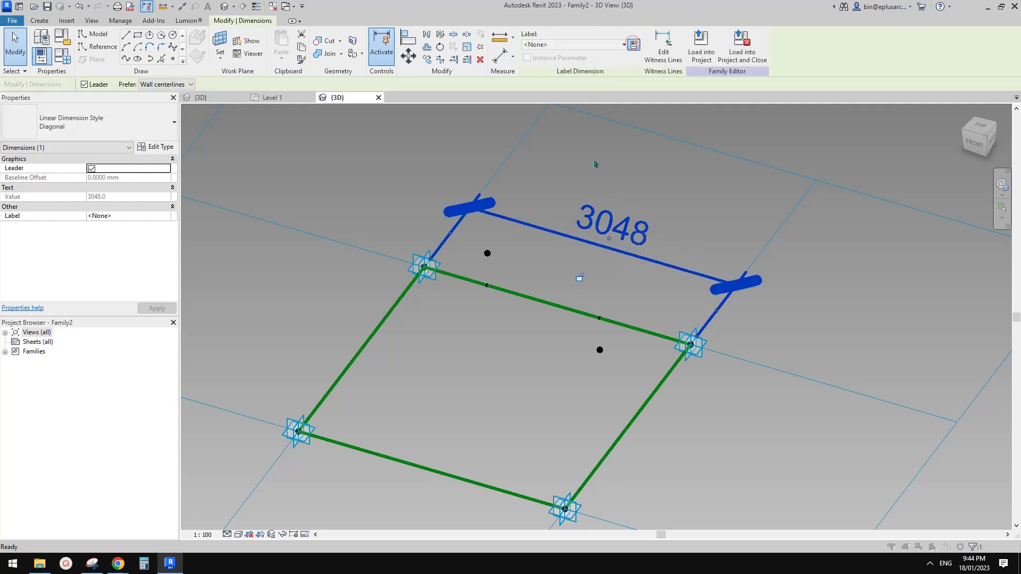
pyautogui.click(634, 45)
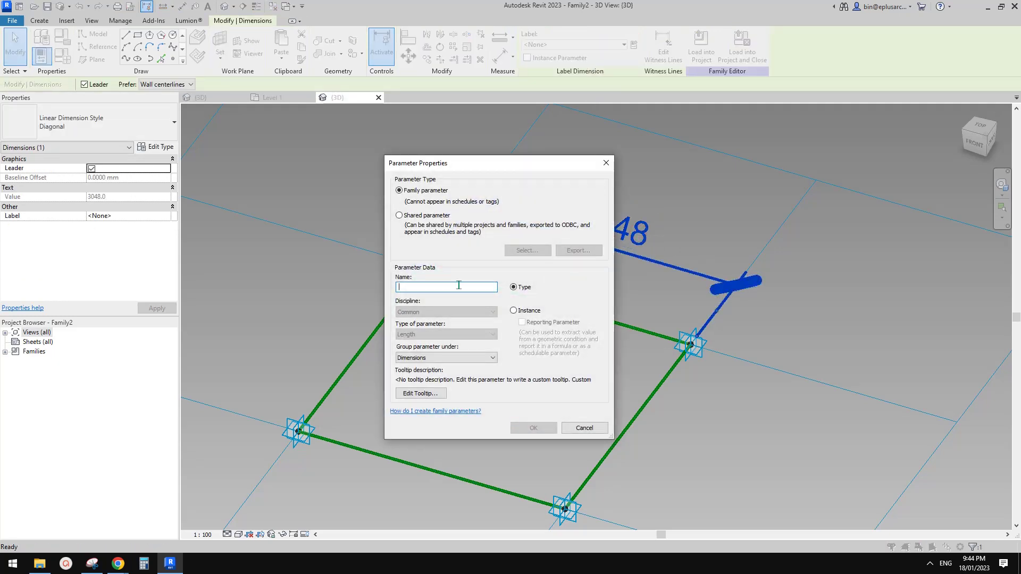
pyautogui.click(512, 310)
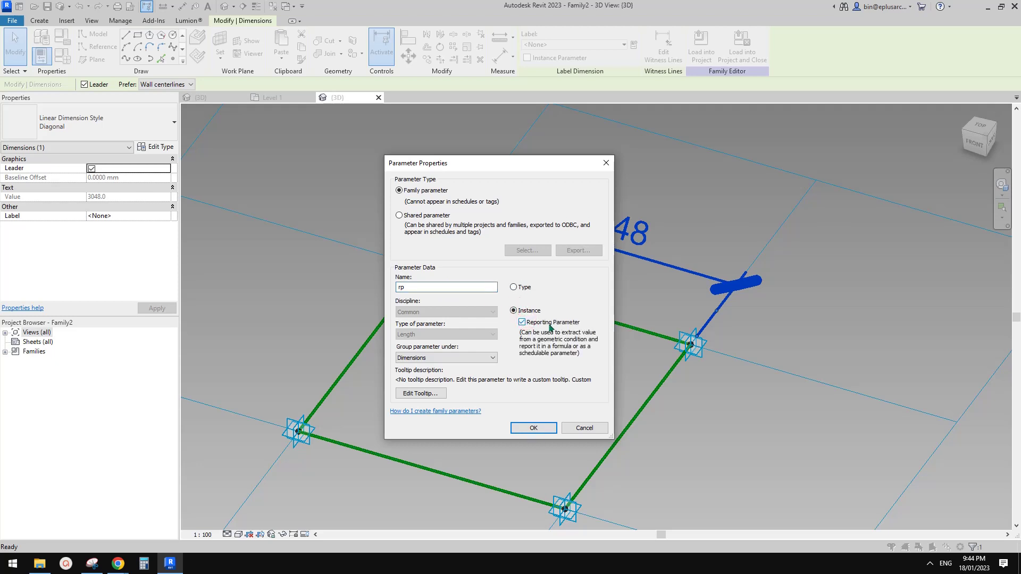
pyautogui.click(533, 428)
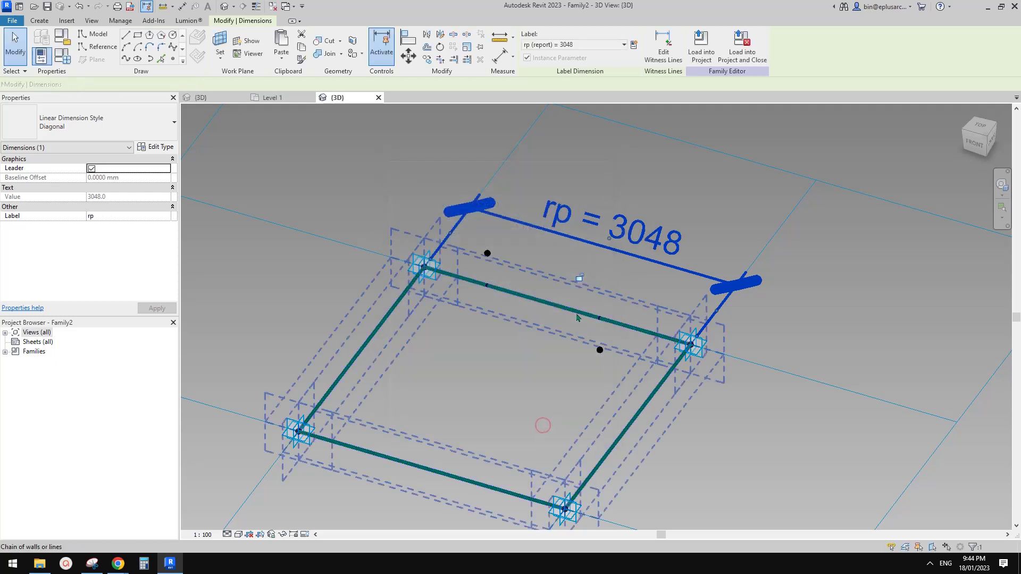
# Step: Associate the Offset of both vertically offset reference points with a new instance family parameter named ofs
pyautogui.moveTo(577, 281)
pyautogui.keyDown('shift'); pyautogui.mouseDown(button='middle')
pyautogui.moveTo(570, 260)
pyautogui.moveTo(559, 267)
pyautogui.moveTo(567, 286)
pyautogui.mouseUp(button='middle'); pyautogui.keyUp('shift')
pyautogui.click(529, 278)
pyautogui.click(502, 267)
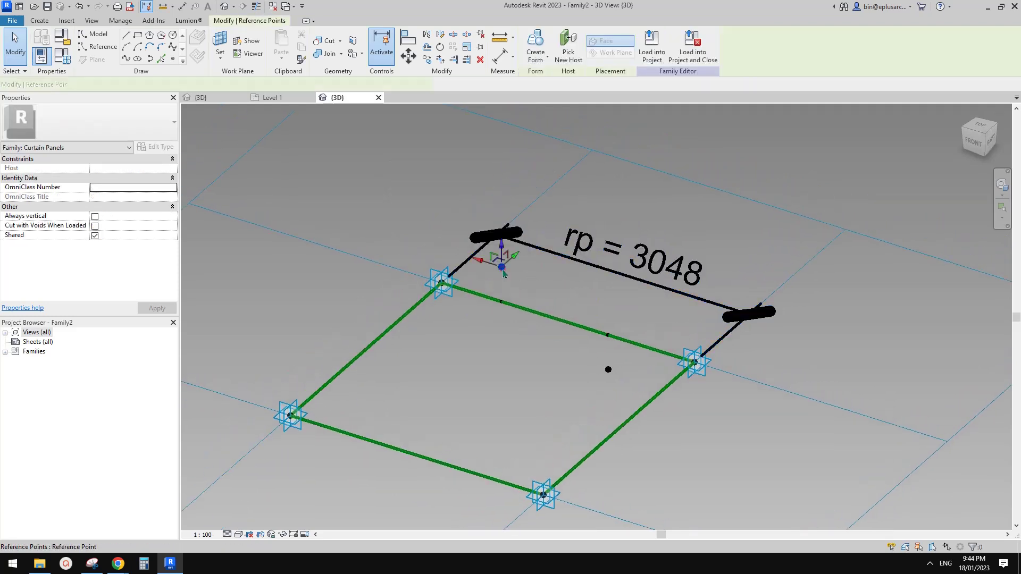
pyautogui.keyDown('ctrl'); pyautogui.click(607, 368); pyautogui.keyUp('ctrl')
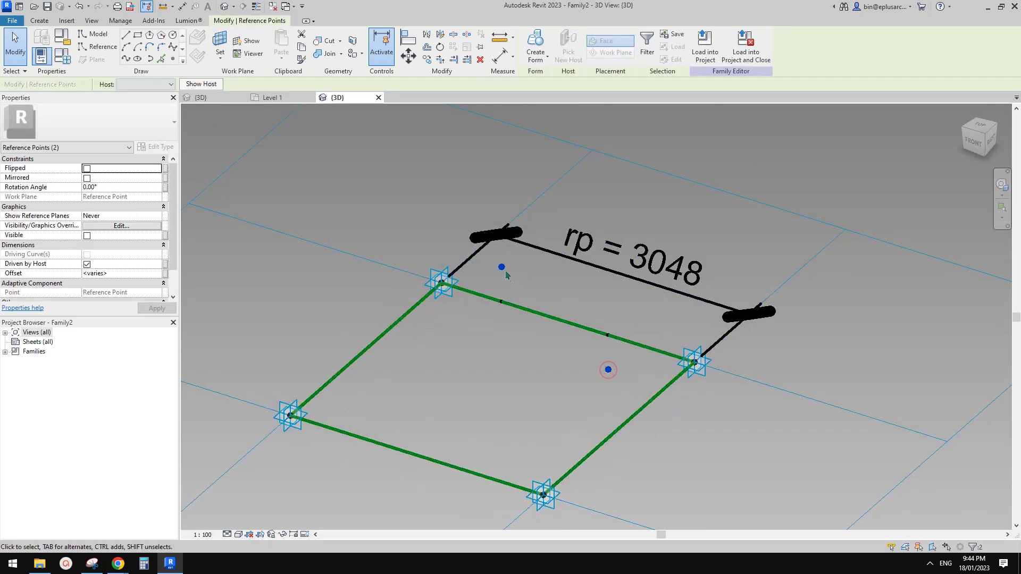
pyautogui.click(165, 273)
pyautogui.click(202, 322)
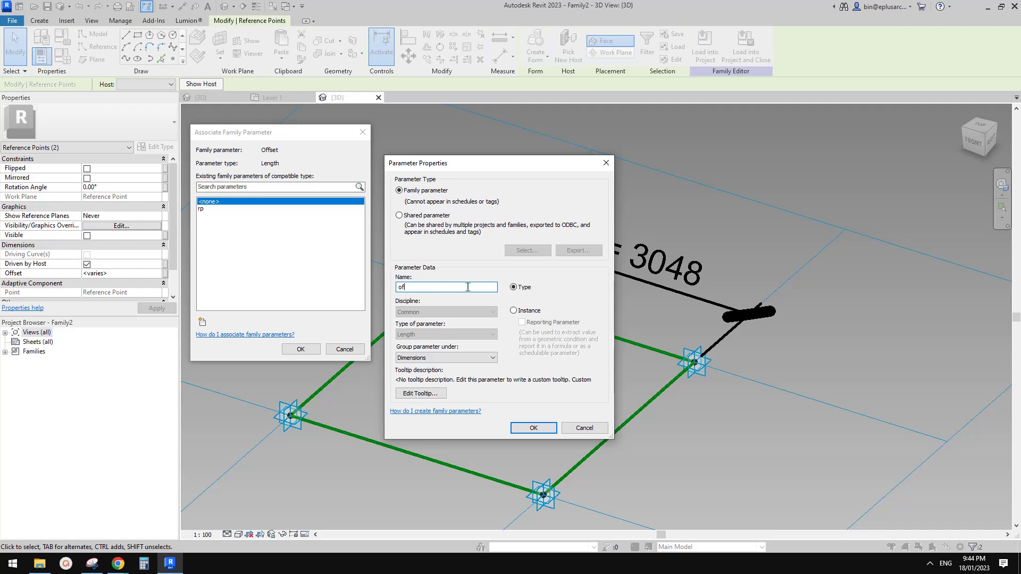
pyautogui.click(548, 432)
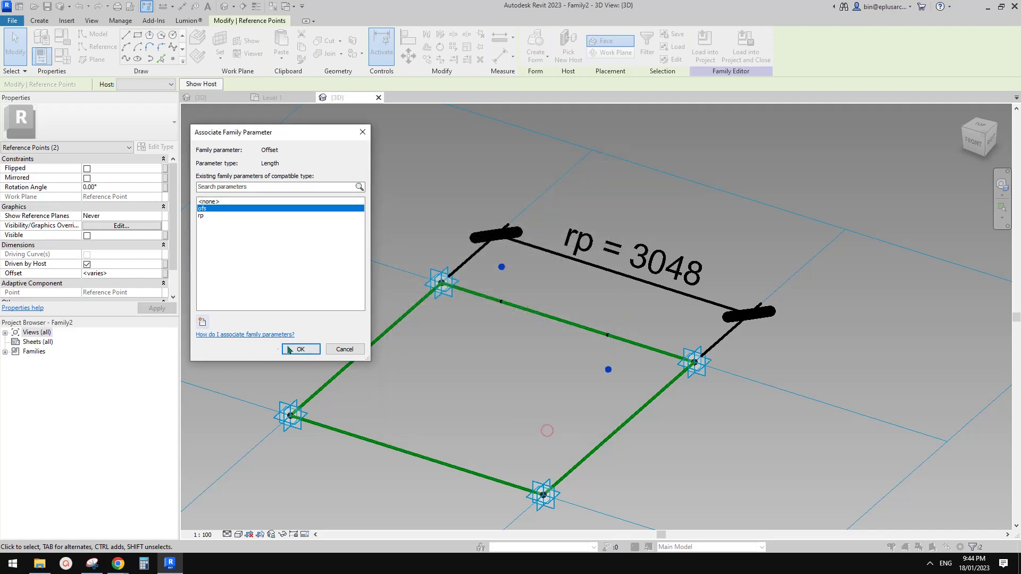
pyautogui.click(298, 349)
# Step: Drive the ofs parameter with the formula rp / 3 in the family types
pyautogui.click(62, 55)
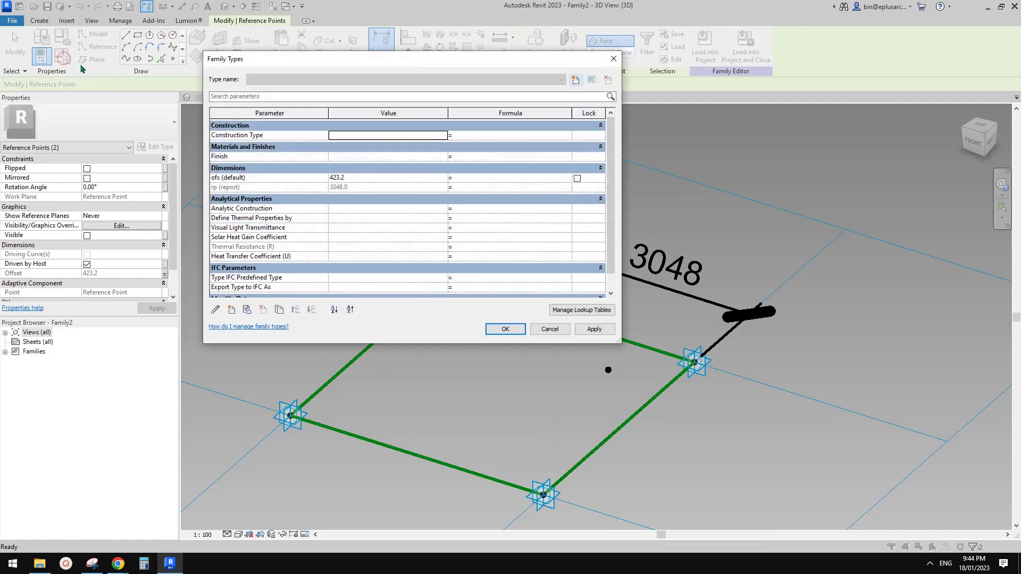
pyautogui.click(468, 181)
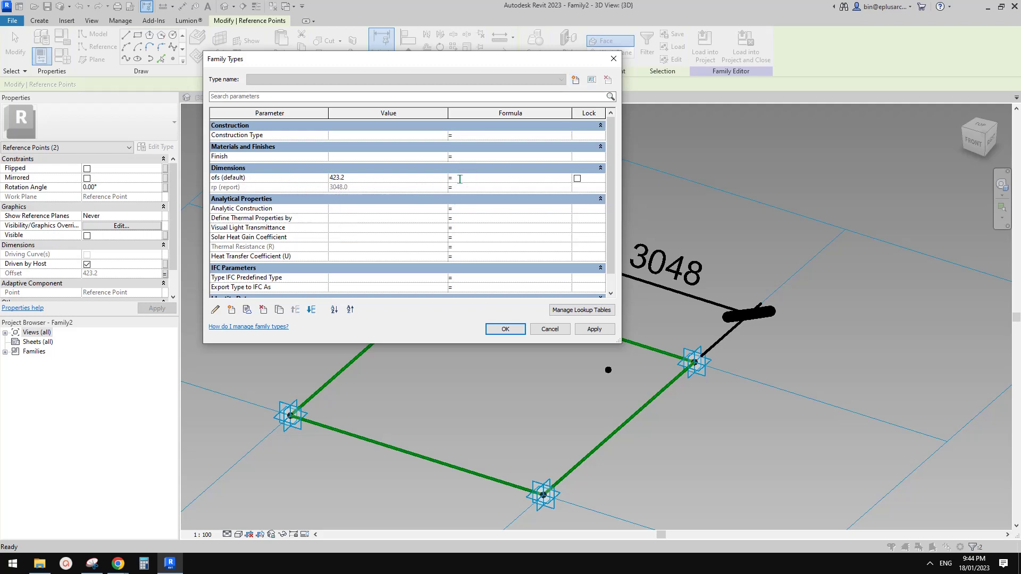
pyautogui.moveTo(480, 59); pyautogui.dragTo(351, 72)
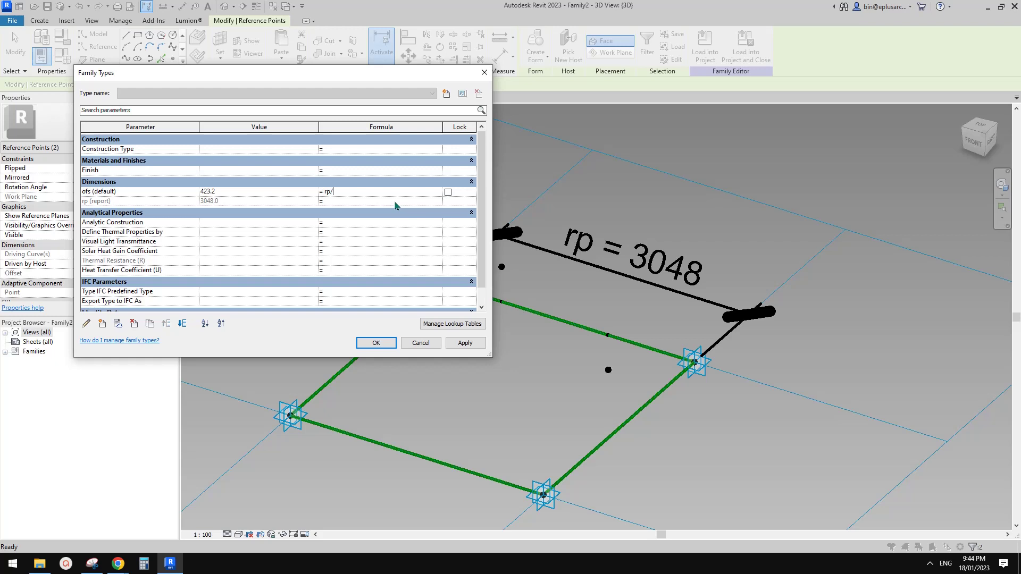
pyautogui.click(471, 345)
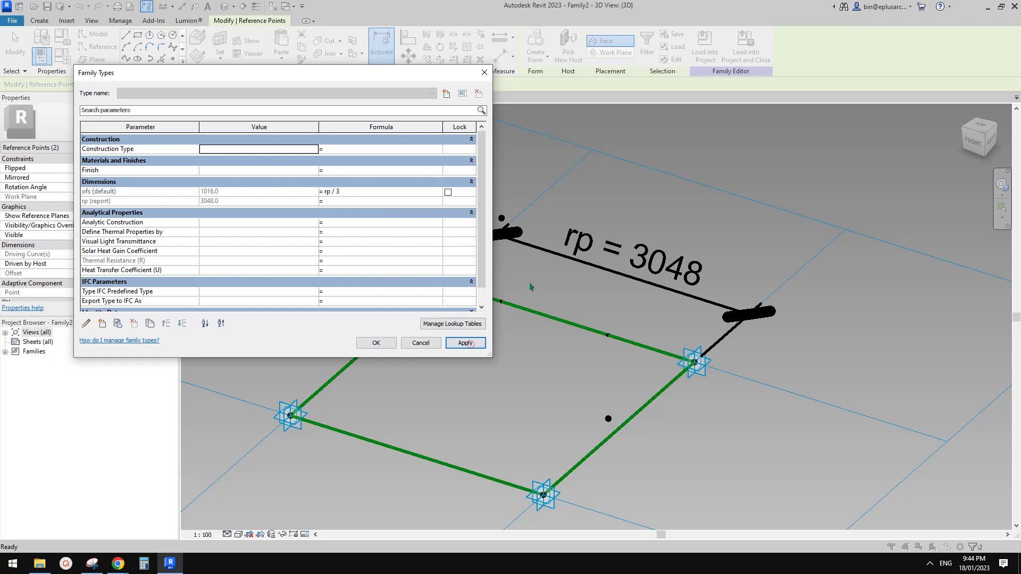
# Step: Change the ofs formula to rp / 4
pyautogui.click(343, 192)
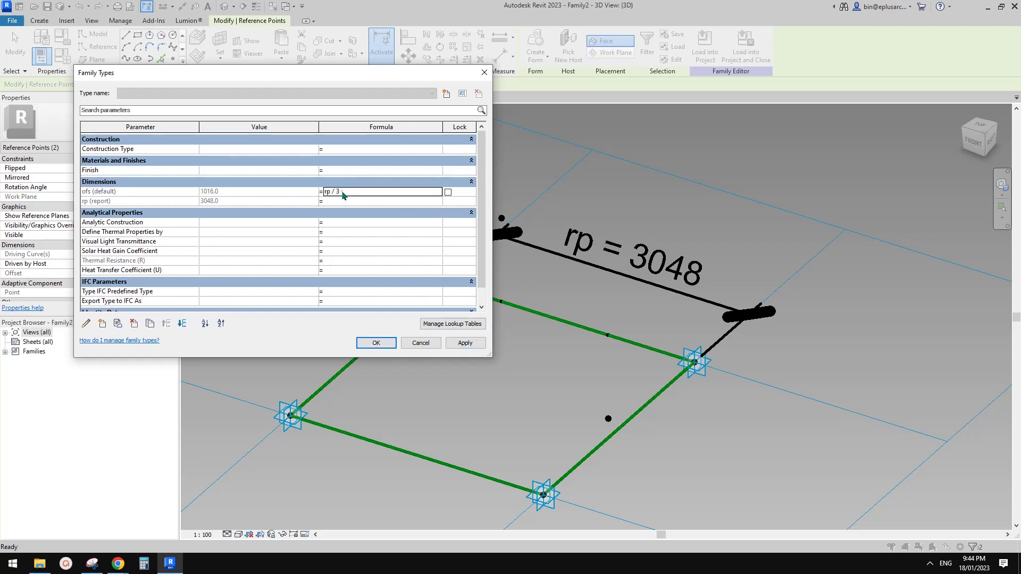
pyautogui.click(468, 343)
pyautogui.click(380, 341)
# Step: Create a spline through the two back corner points and the two vertically offset reference points
pyautogui.scroll(-1, 551, 302)
pyautogui.moveTo(551, 309)
pyautogui.keyDown('shift'); pyautogui.mouseDown(button='middle')
pyautogui.moveTo(592, 318)
pyautogui.moveTo(554, 303)
pyautogui.mouseUp(button='middle'); pyautogui.keyUp('shift')
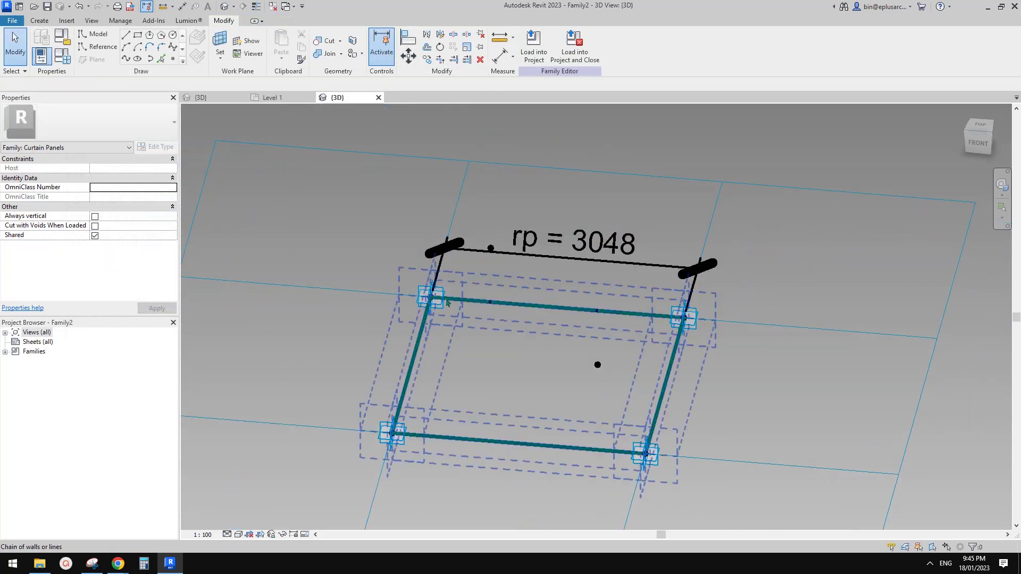
pyautogui.click(426, 296)
pyautogui.keyDown('ctrl'); pyautogui.click(490, 247); pyautogui.keyUp('ctrl')
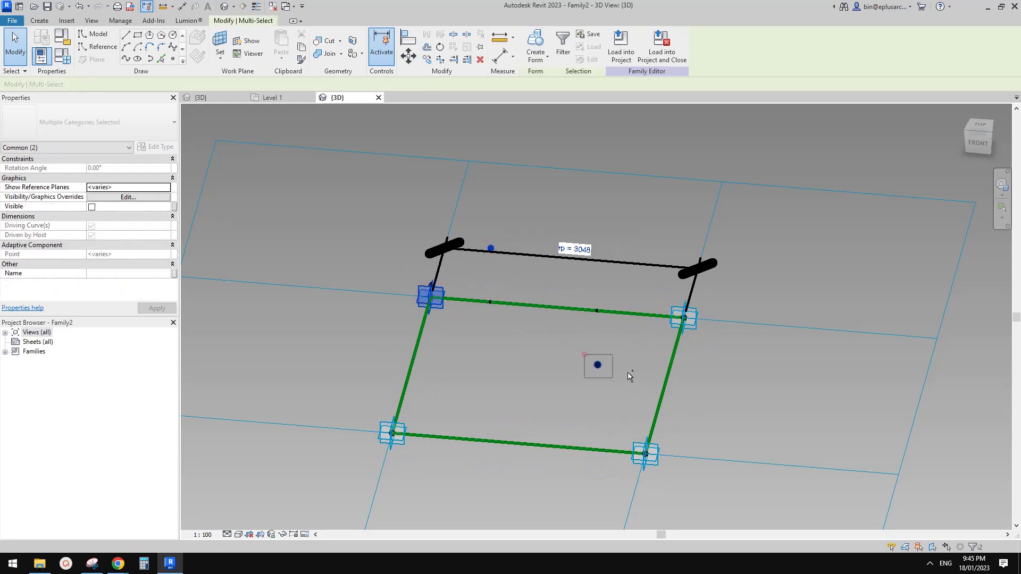
pyautogui.keyDown('ctrl'); pyautogui.click(597, 365); pyautogui.keyUp('ctrl')
pyautogui.keyDown('ctrl'); pyautogui.click(684, 318); pyautogui.keyUp('ctrl')
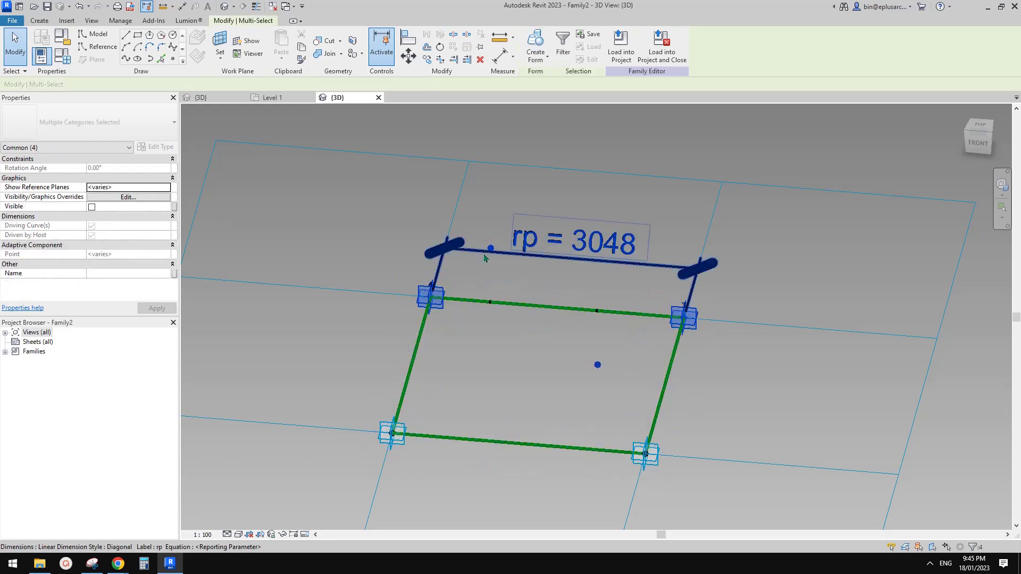
pyautogui.keyDown('ctrl'); pyautogui.click(672, 317); pyautogui.keyUp('ctrl')
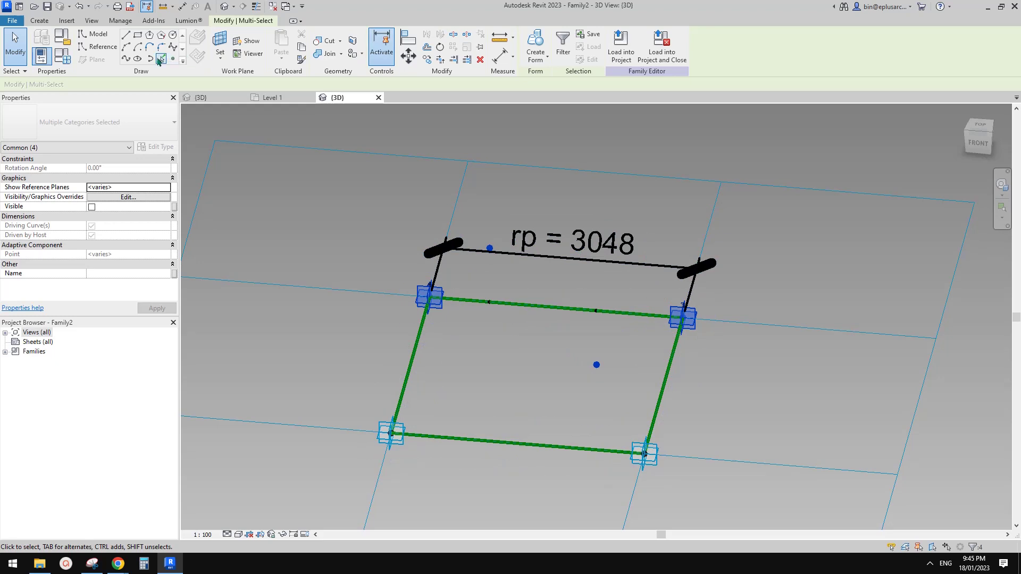
pyautogui.click(126, 59)
pyautogui.keyDown('shift'); pyautogui.moveTo(629, 176); pyautogui.dragTo(656, 137, button='middle'); pyautogui.keyUp('shift')
pyautogui.click(633, 248)
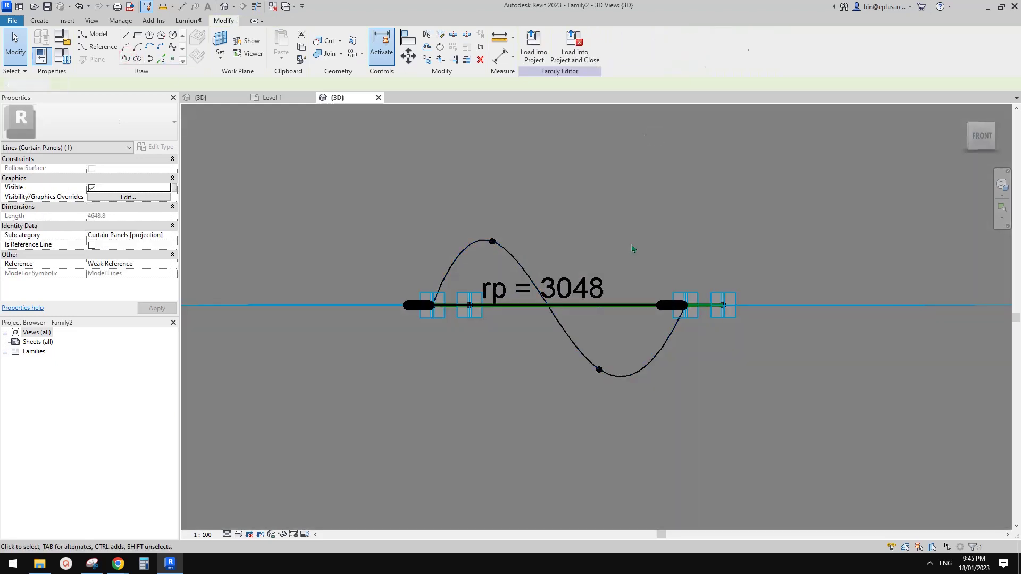
# Step: Set the normalized curve parameters of the two points hosted on the back reference line to 0.25 and 0.75
pyautogui.keyDown('shift'); pyautogui.moveTo(627, 295); pyautogui.dragTo(581, 317, button='middle'); pyautogui.keyUp('shift')
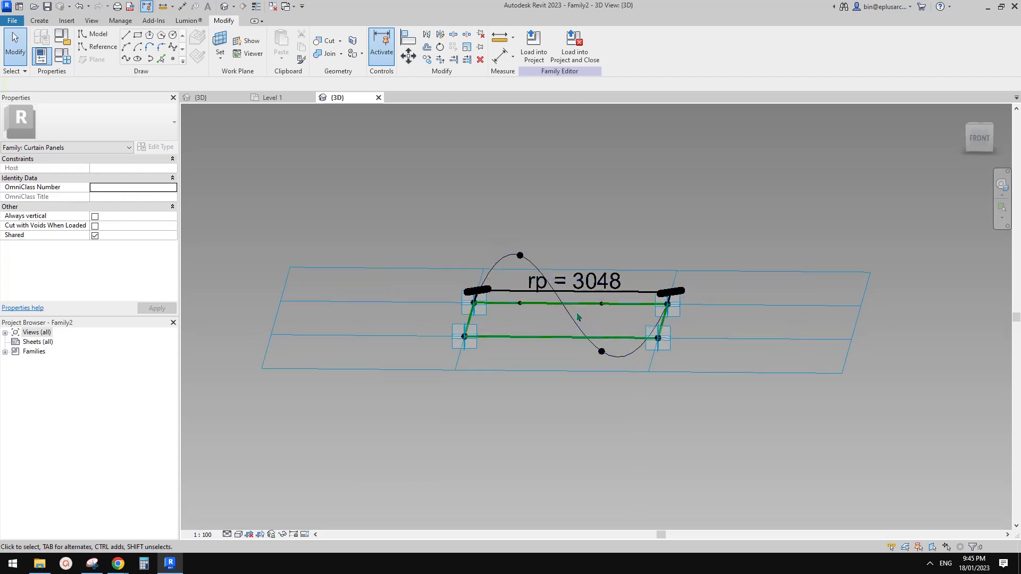
pyautogui.scroll(1, 579, 314)
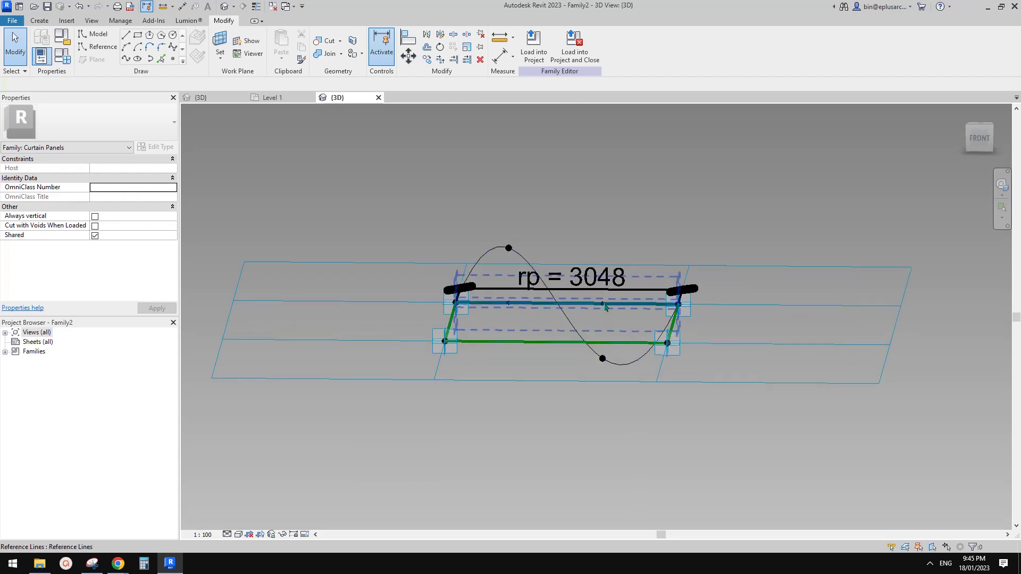
pyautogui.keyDown('shift'); pyautogui.moveTo(595, 311); pyautogui.dragTo(582, 391, button='middle'); pyautogui.keyUp('shift')
pyautogui.click(603, 303)
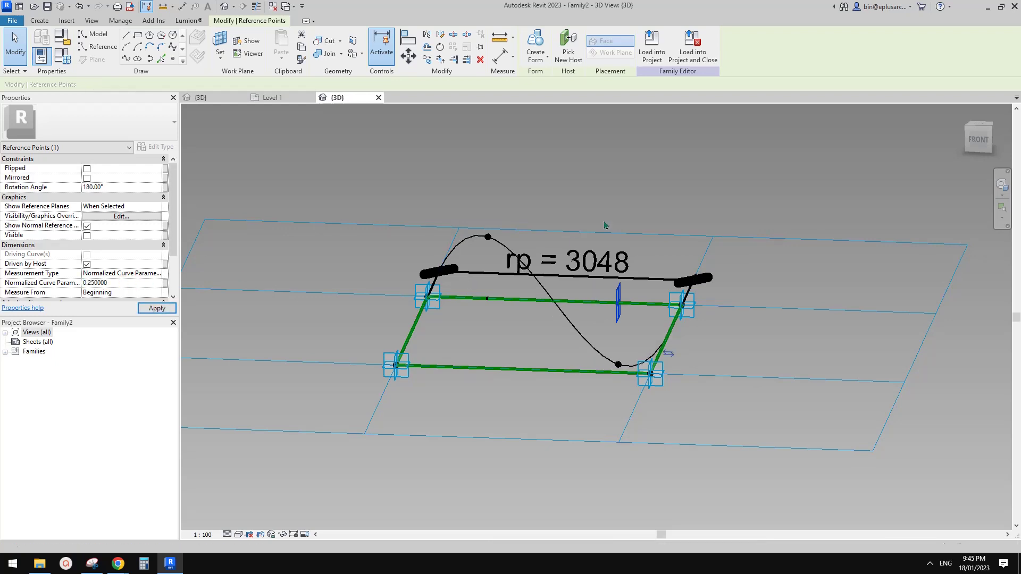
pyautogui.click(157, 309)
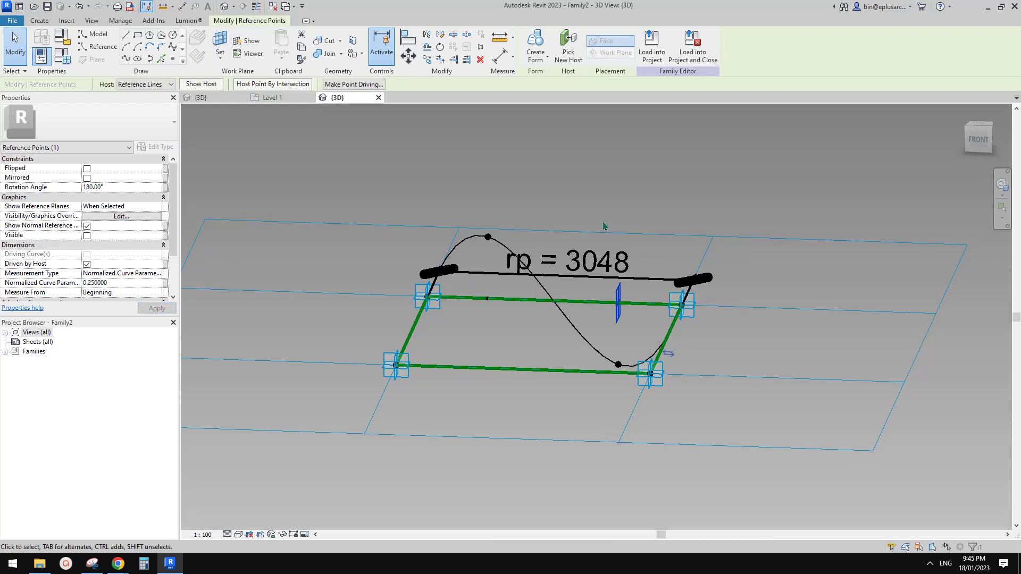
pyautogui.click(140, 282)
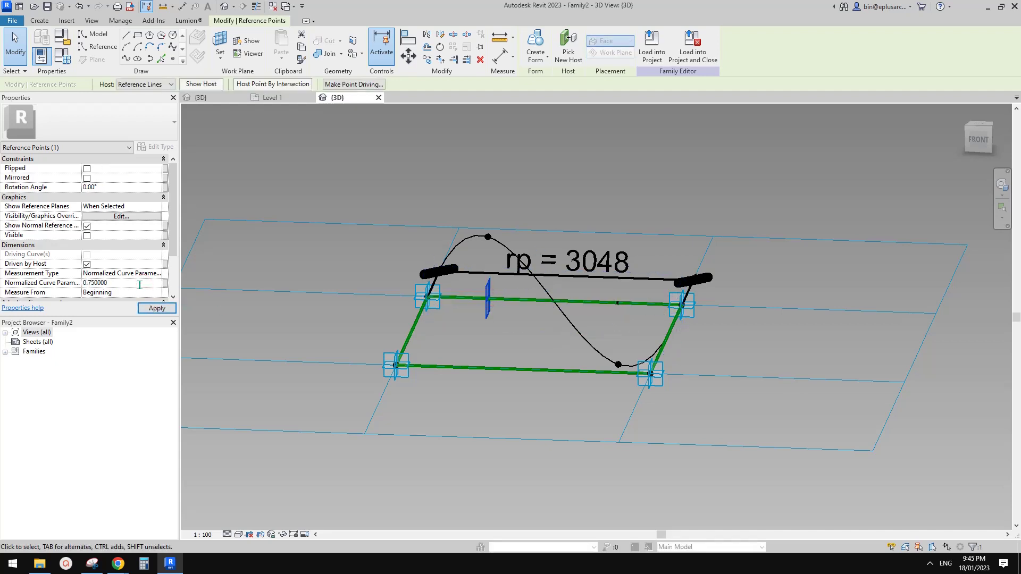
pyautogui.click(615, 212)
# Step: Set the normalized curve parameter of the back-line point hosting the spline's lower offset point to 0.2
pyautogui.scroll(-2, 615, 212)
pyautogui.moveTo(616, 270)
pyautogui.keyDown('shift'); pyautogui.mouseDown(button='middle')
pyautogui.moveTo(658, 230)
pyautogui.moveTo(623, 229)
pyautogui.moveTo(598, 290)
pyautogui.moveTo(616, 286)
pyautogui.mouseUp(button='middle'); pyautogui.keyUp('shift')
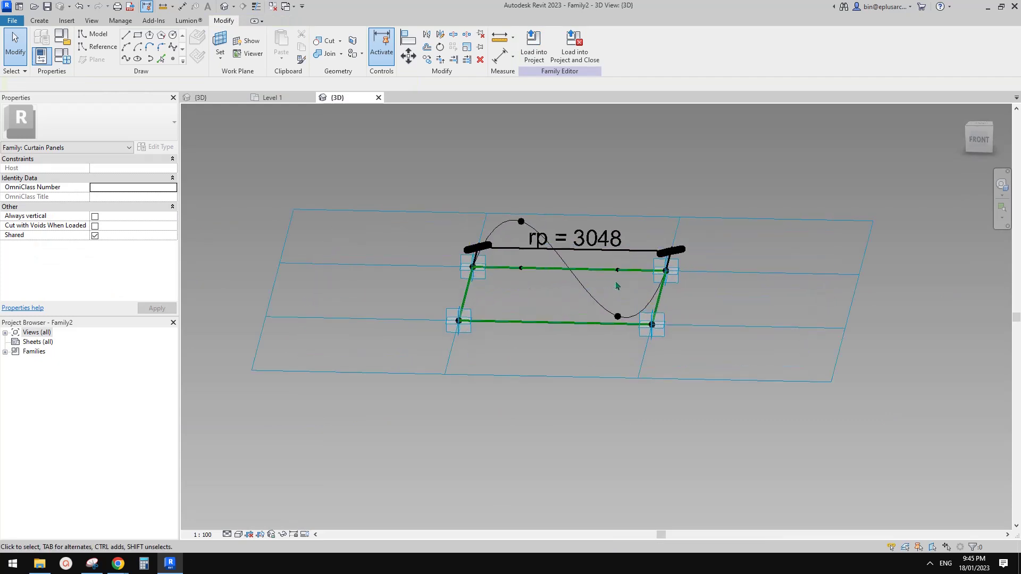
pyautogui.scroll(1, 616, 286)
pyautogui.click(616, 268)
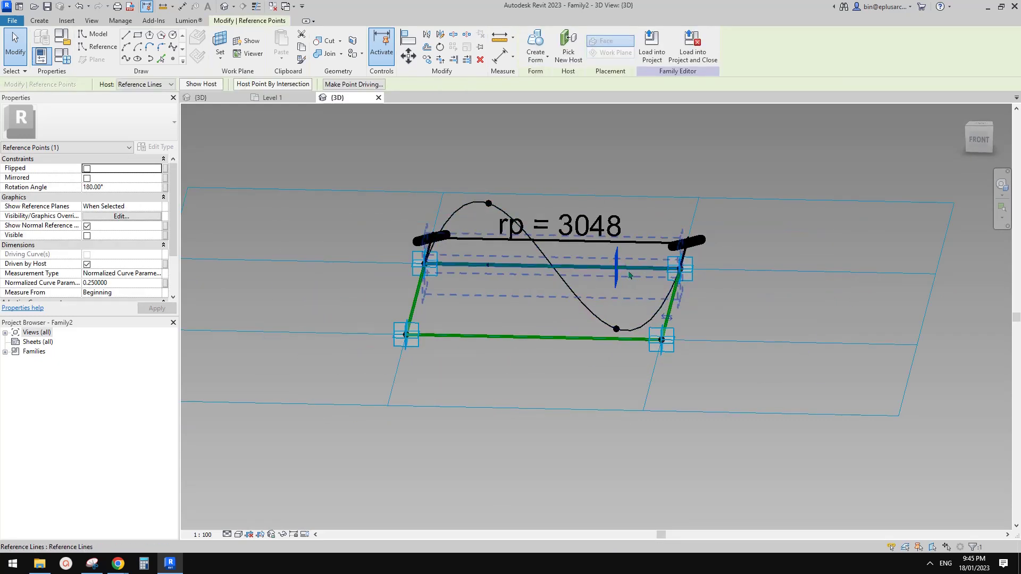
pyautogui.click(128, 285)
pyautogui.write('0.')
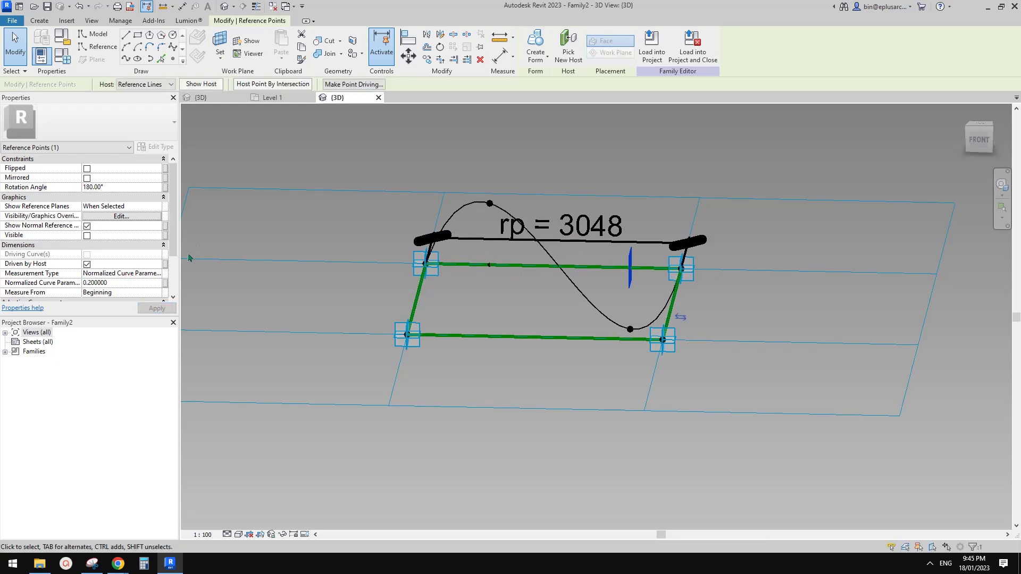
# Step: Set the normalized curve parameter to 0.3 for the lower offset point's host point and 0.7 for the upper one's
pyautogui.click(138, 282)
pyautogui.write('0.3')
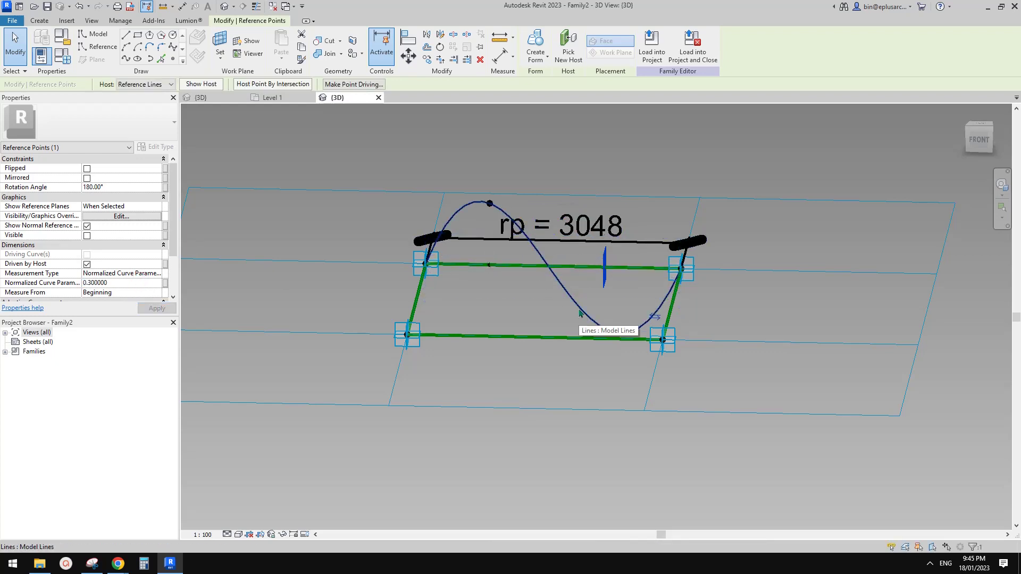
pyautogui.click(489, 203)
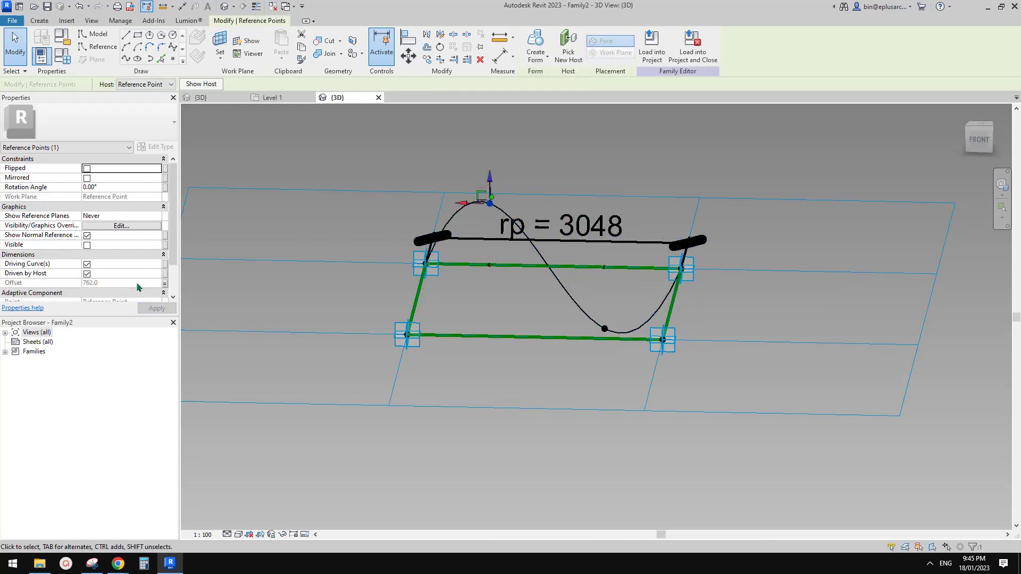
pyautogui.click(489, 272)
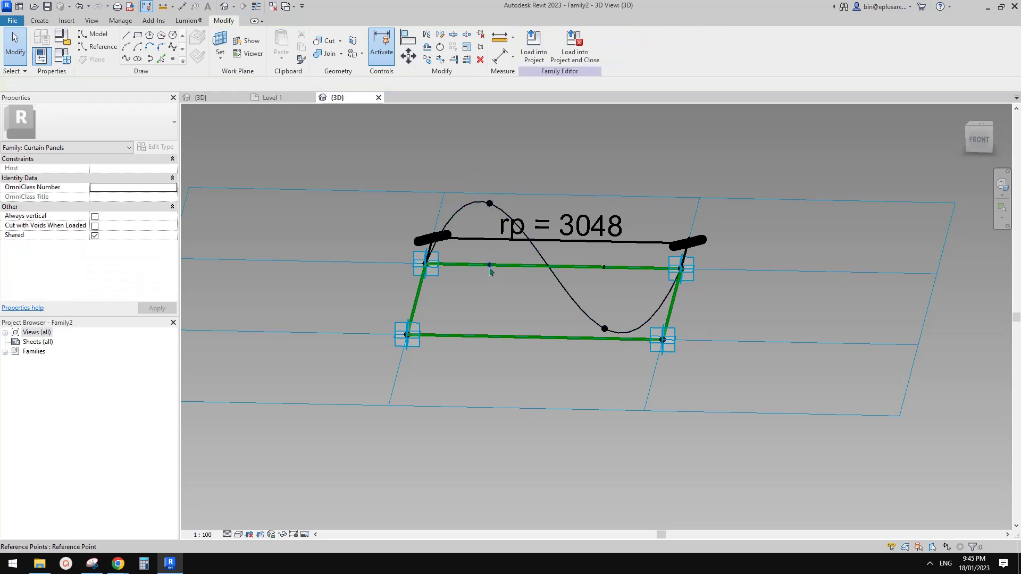
pyautogui.click(489, 268)
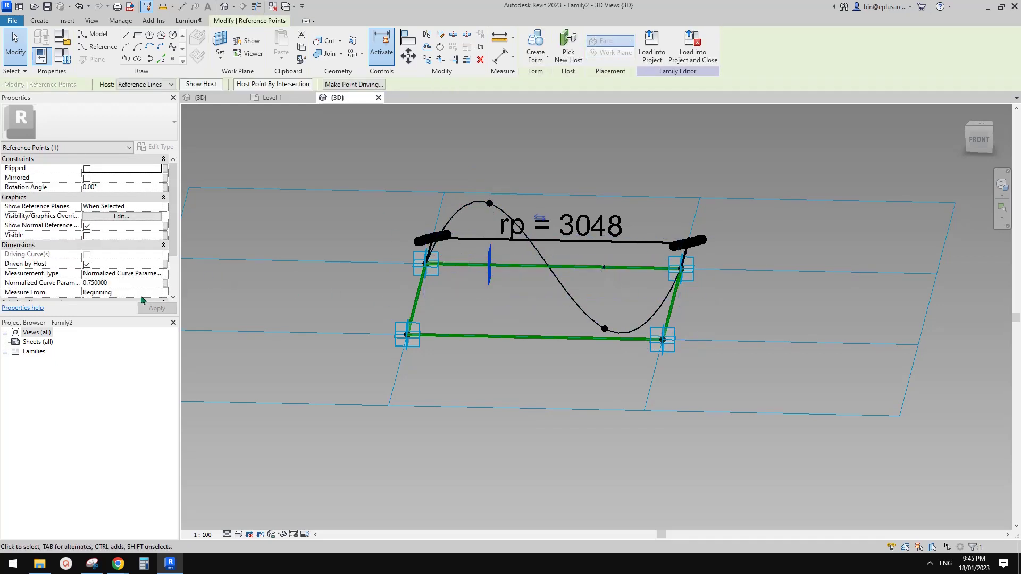
pyautogui.click(129, 285)
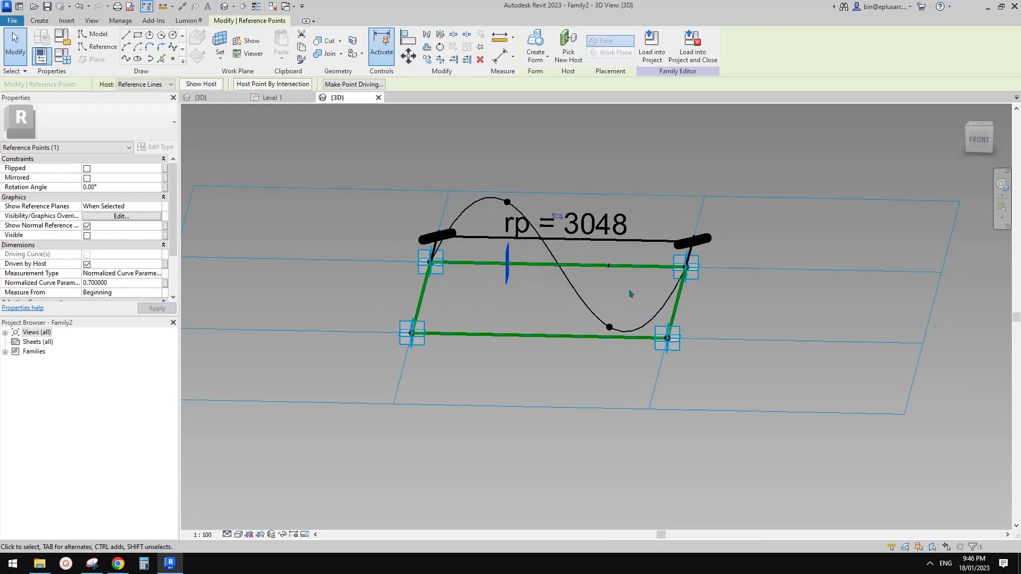
# Step: Flatten the spline by changing the ofs formula to rp / 5 in the family types
pyautogui.moveTo(614, 328); pyautogui.dragTo(566, 287, button='middle')
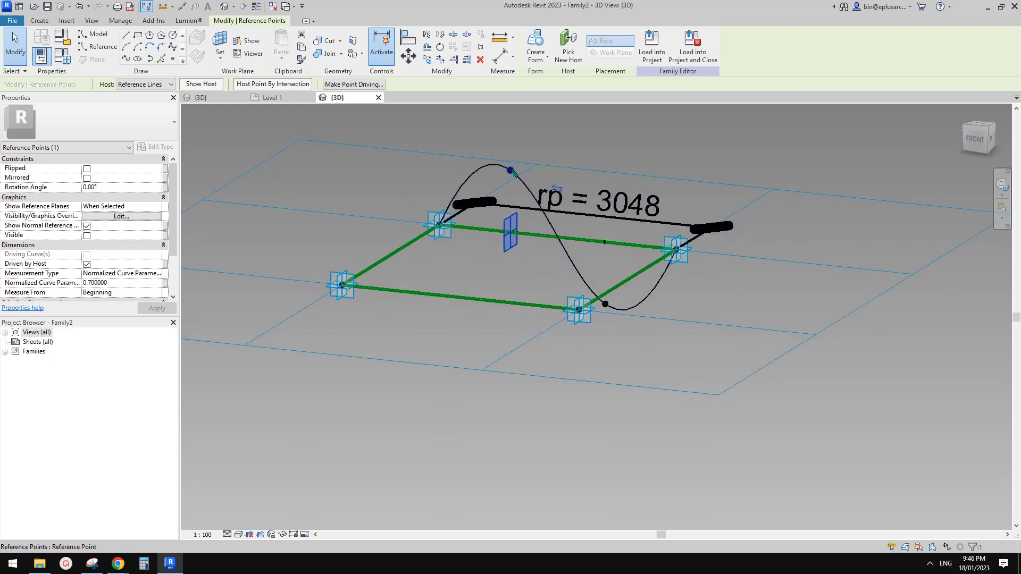
pyautogui.click(42, 57)
pyautogui.click(345, 194)
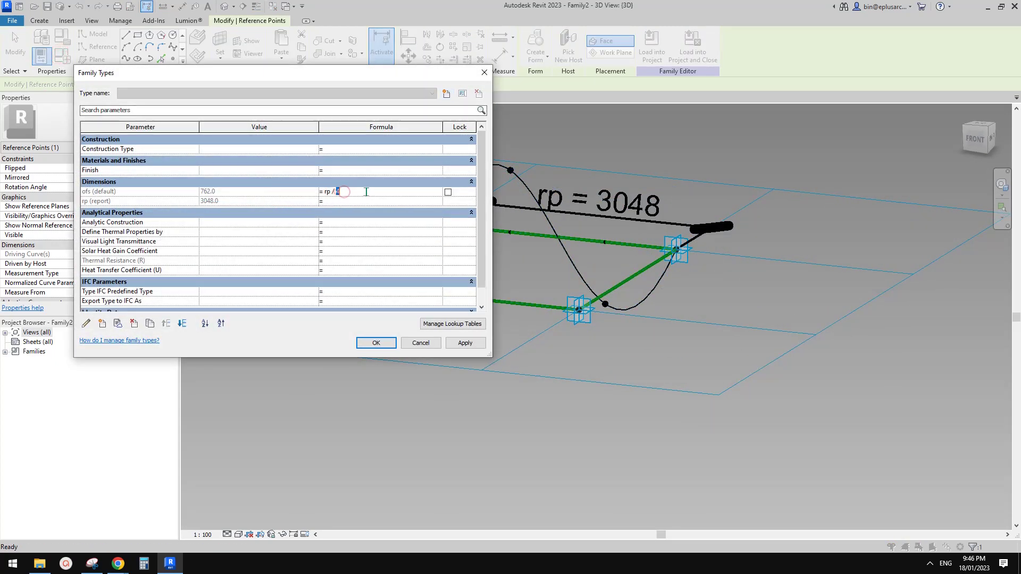
pyautogui.click(470, 344)
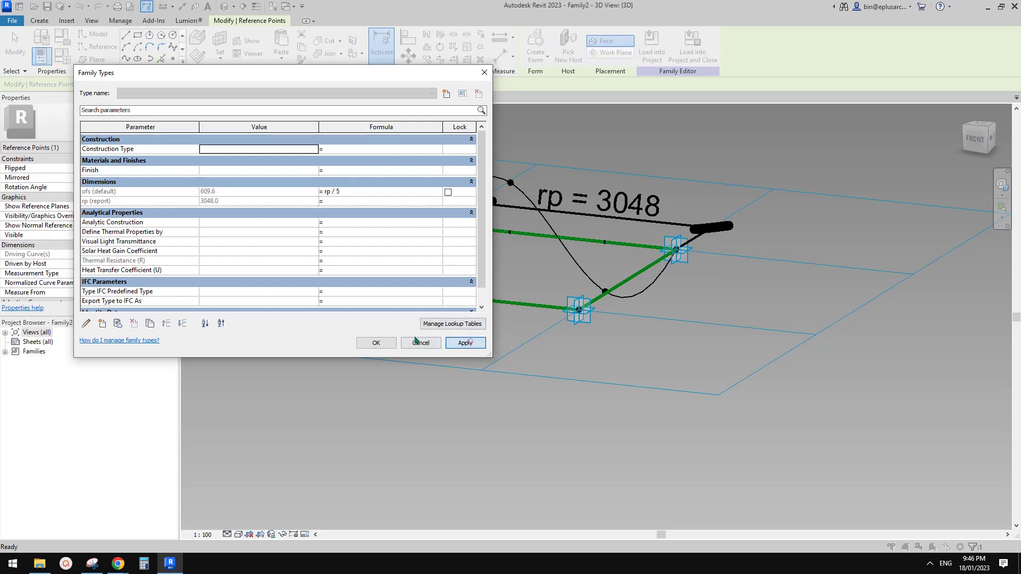
pyautogui.click(383, 342)
pyautogui.keyDown('shift'); pyautogui.moveTo(388, 339); pyautogui.dragTo(473, 319, button='middle'); pyautogui.keyUp('shift')
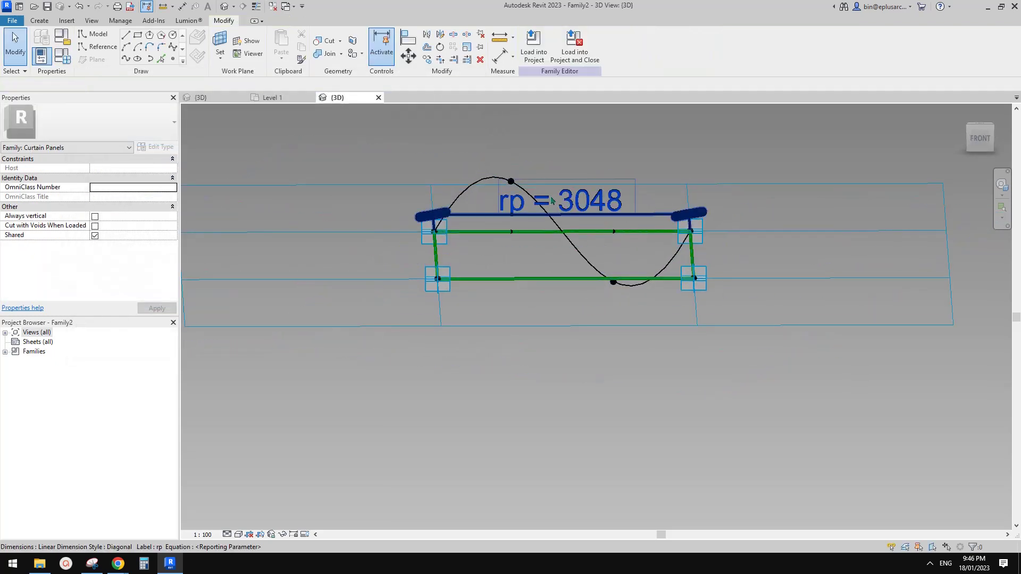
pyautogui.keyDown('shift'); pyautogui.moveTo(562, 210); pyautogui.dragTo(576, 276, button='middle'); pyautogui.keyUp('shift')
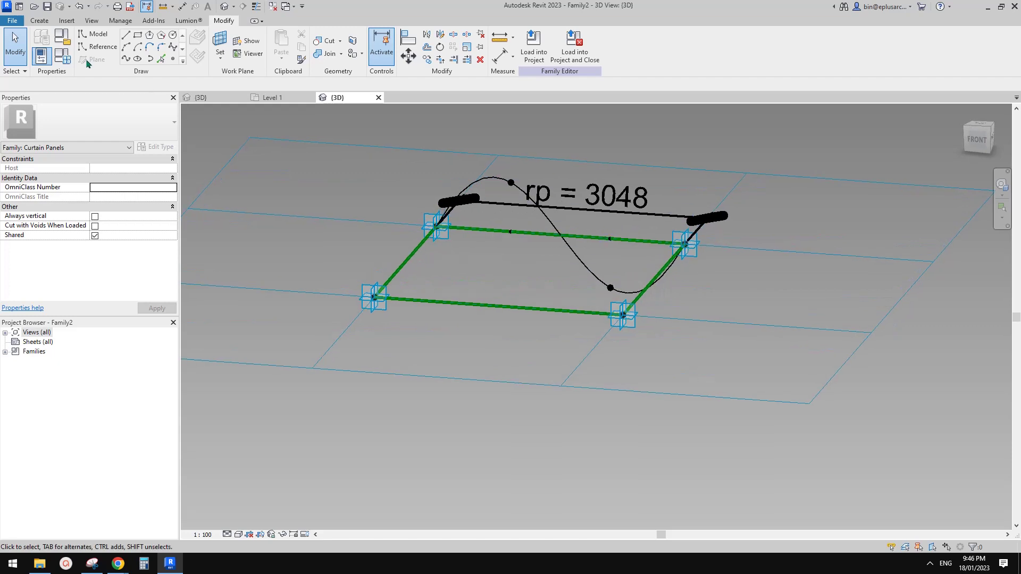
pyautogui.click(69, 57)
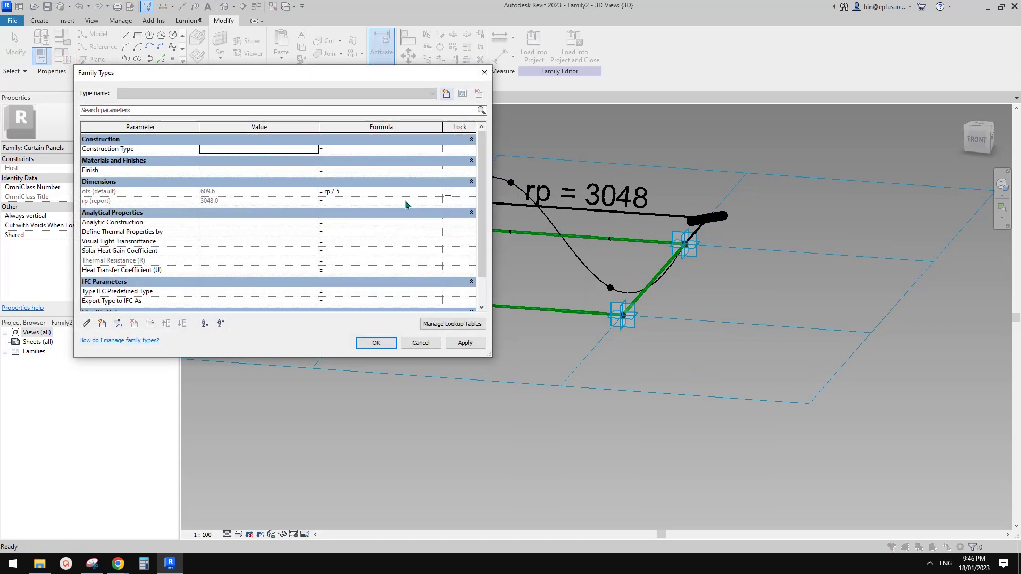
pyautogui.click(339, 191)
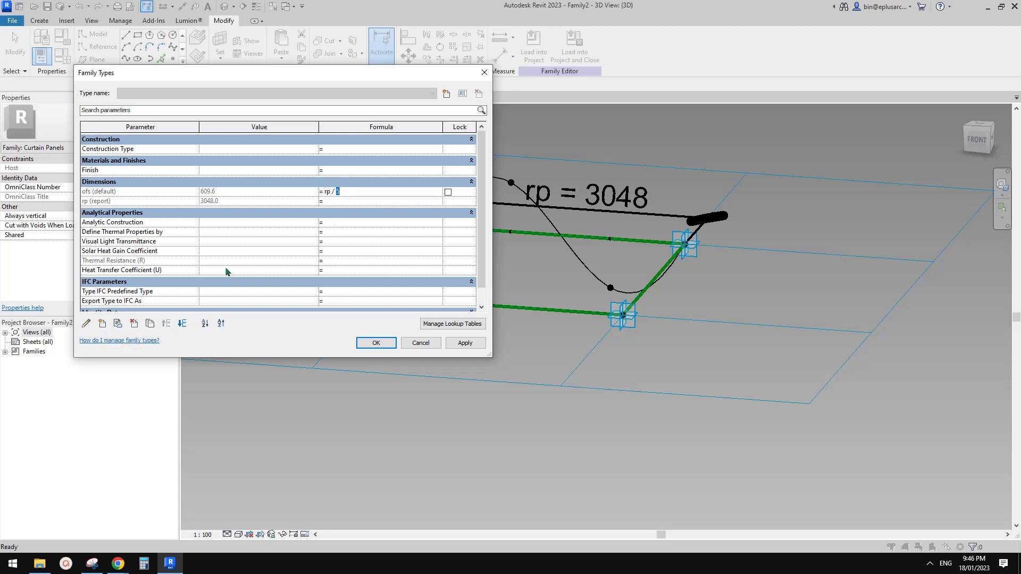
pyautogui.click(102, 323)
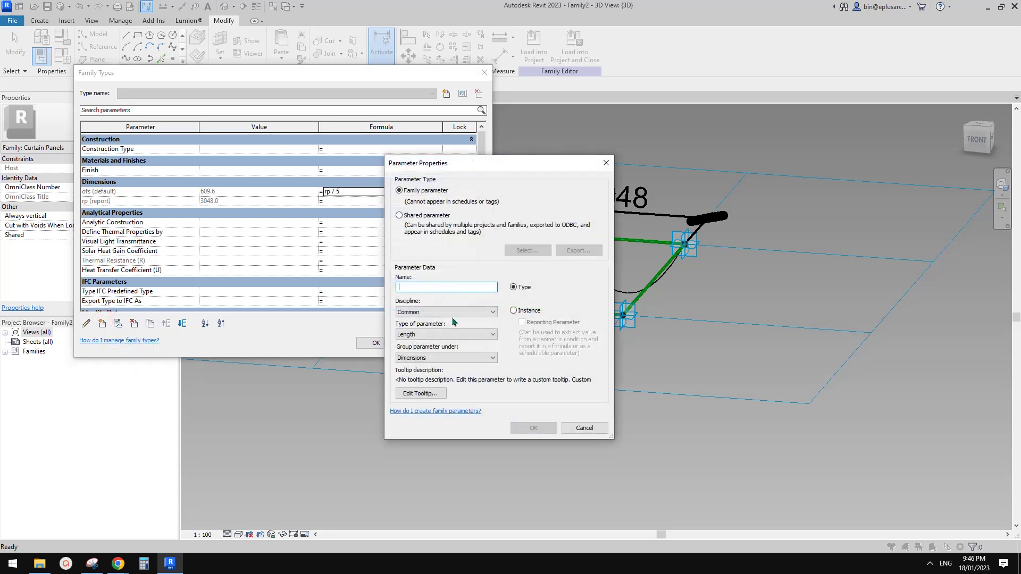
pyautogui.click(419, 334)
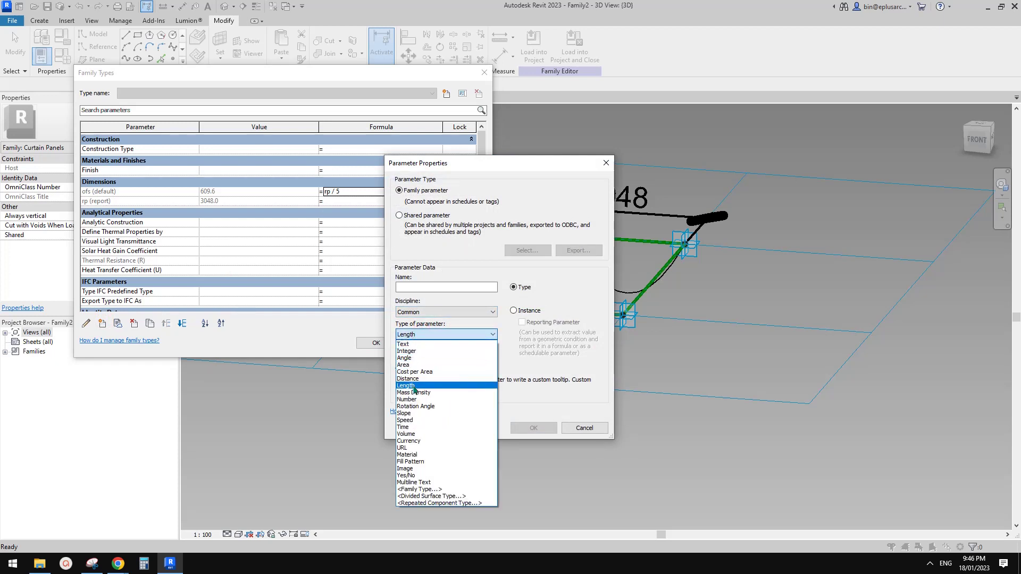
pyautogui.click(607, 164)
pyautogui.click(605, 163)
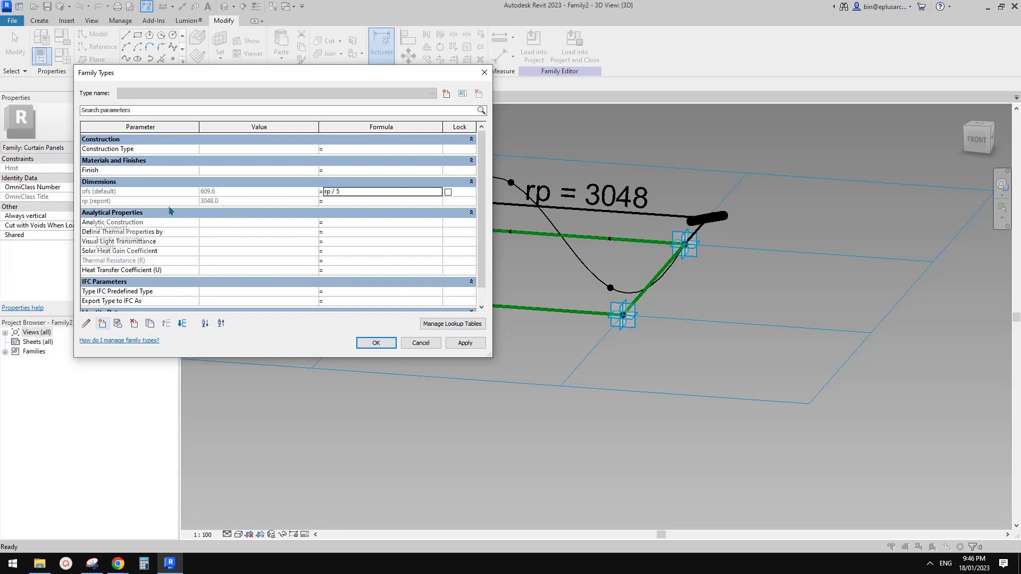
pyautogui.click(422, 344)
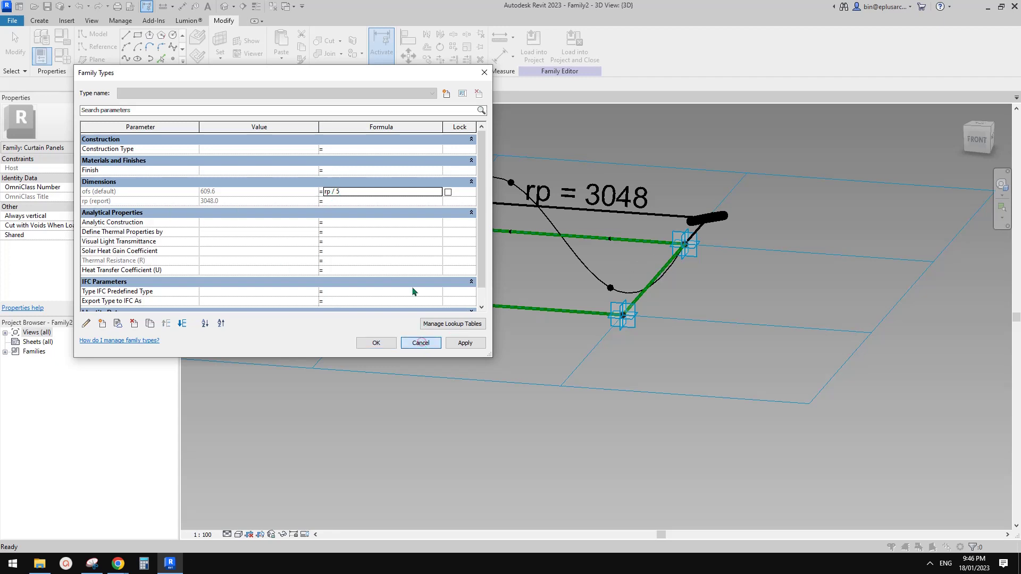
pyautogui.click(376, 343)
# Step: Check the normalized curve parameter of the back-line point hosting the spline's lower offset point
pyautogui.keyDown('shift'); pyautogui.moveTo(381, 342); pyautogui.dragTo(604, 308, button='middle'); pyautogui.keyUp('shift')
pyautogui.scroll(2, 594, 234)
pyautogui.moveTo(589, 223); pyautogui.dragTo(612, 265)
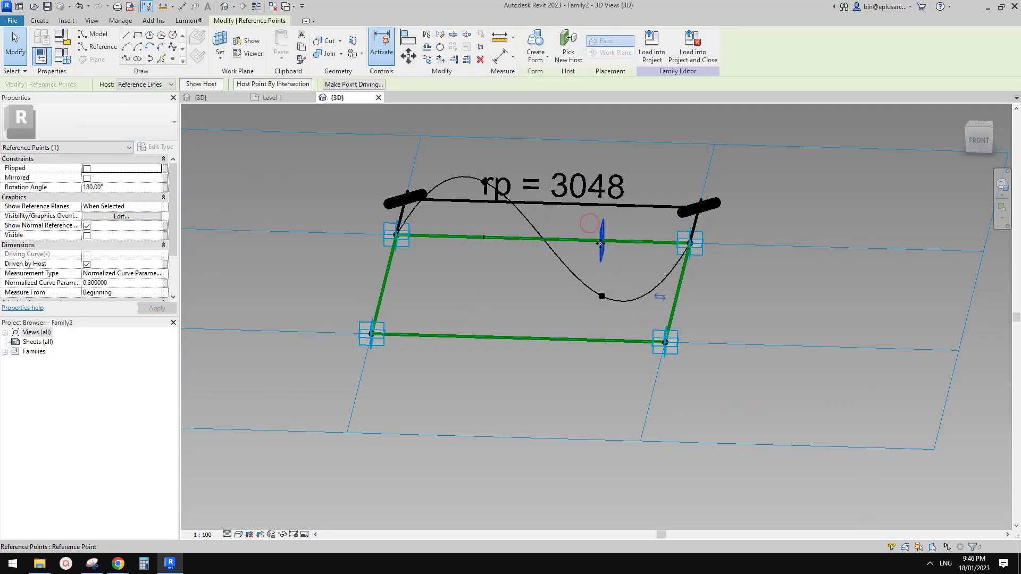
pyautogui.click(598, 272)
pyautogui.keyDown('shift'); pyautogui.moveTo(598, 272); pyautogui.dragTo(532, 286, button='middle'); pyautogui.keyUp('shift')
pyautogui.scroll(-1, 564, 239)
# Step: Try a vertical spacing of 200 on the tile pattern grid, and undo the change
pyautogui.click(589, 167)
pyautogui.scroll(-2, 601, 208)
pyautogui.moveTo(716, 281); pyautogui.dragTo(711, 290, button='middle')
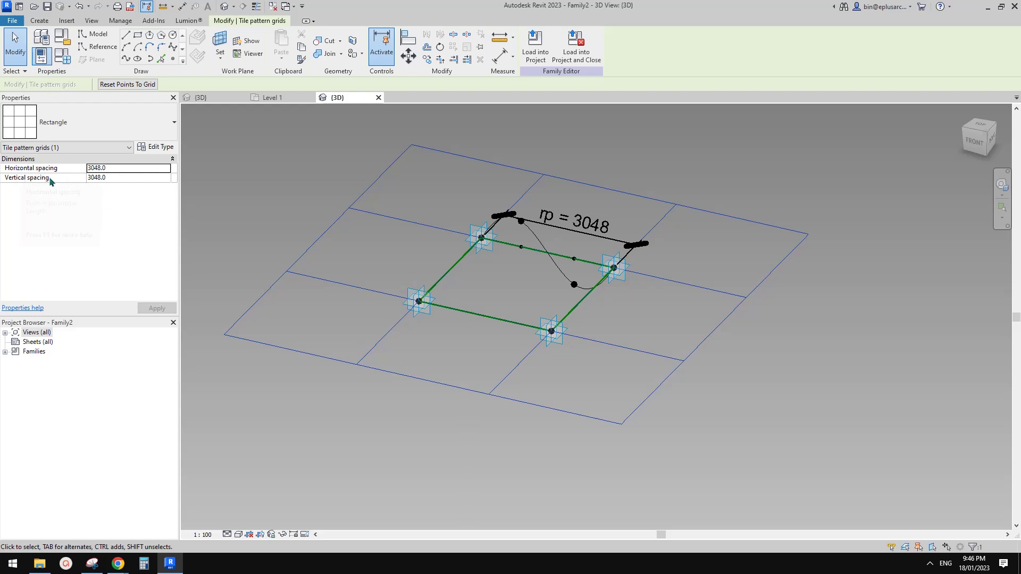
pyautogui.click(118, 179)
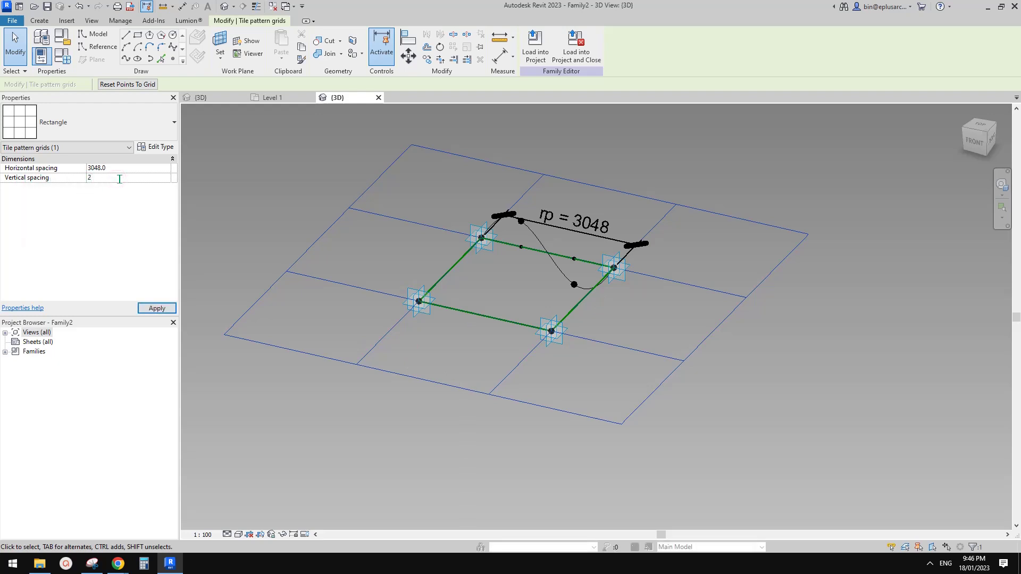
pyautogui.hotkey('ctrl', 'z')
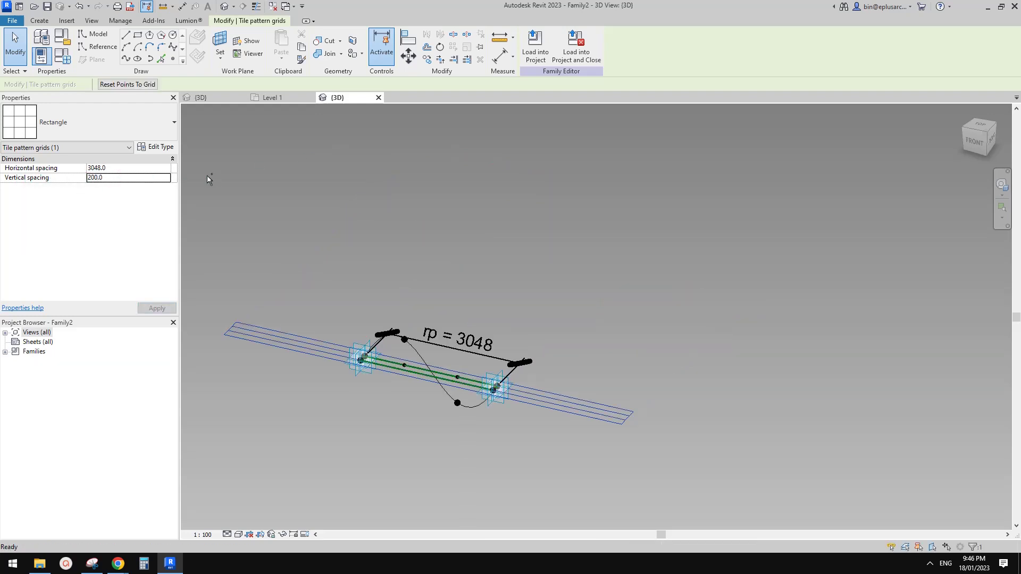
# Step: Set the tile pattern grid's horizontal spacing to 2000
pyautogui.click(449, 151)
pyautogui.click(122, 169)
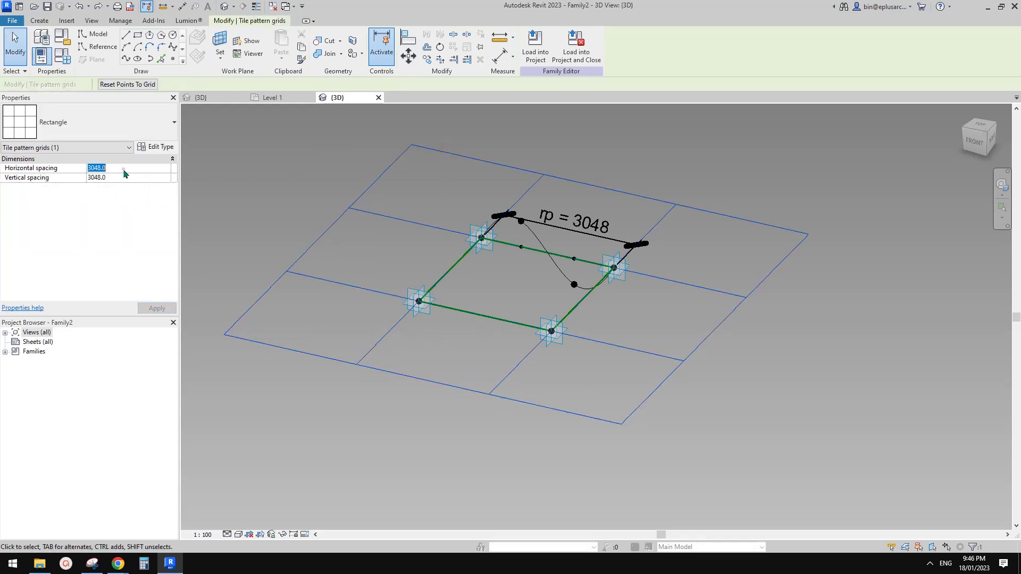
pyautogui.write('2000')
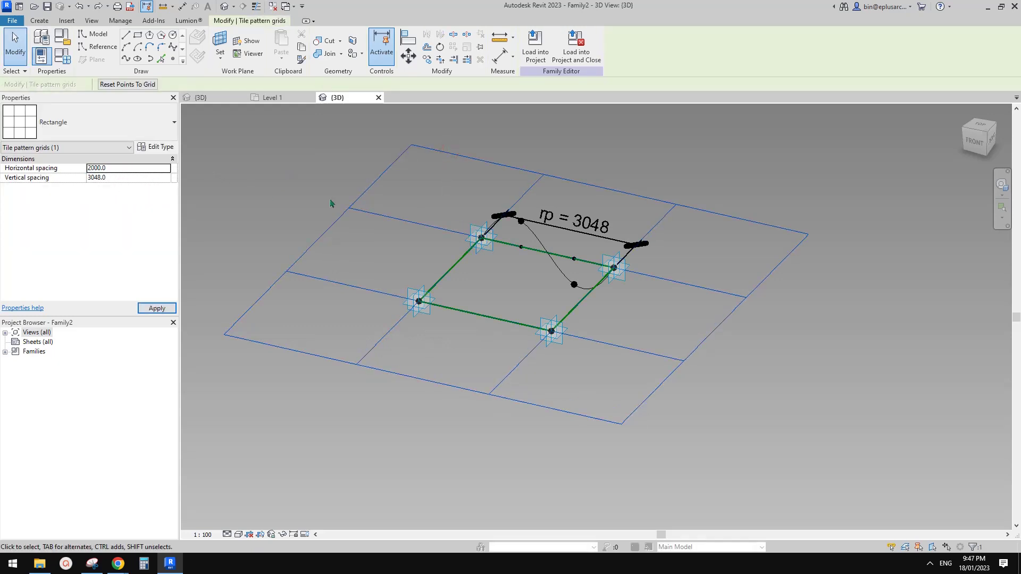
pyautogui.keyDown('shift'); pyautogui.moveTo(492, 234); pyautogui.dragTo(521, 232, button='middle'); pyautogui.keyUp('shift')
pyautogui.scroll(3, 493, 245)
pyautogui.press('Escape')
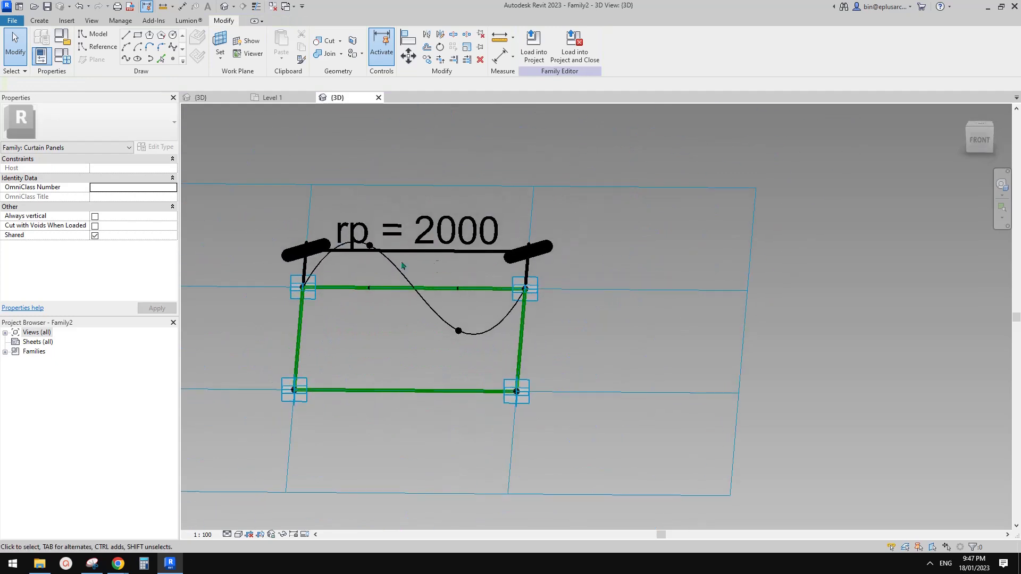
# Step: Examine the spline at the new grid spacing, including the upper offset point's offset and its host point's curve parameter
pyautogui.keyDown('shift'); pyautogui.moveTo(402, 266); pyautogui.dragTo(531, 340, button='middle'); pyautogui.keyUp('shift')
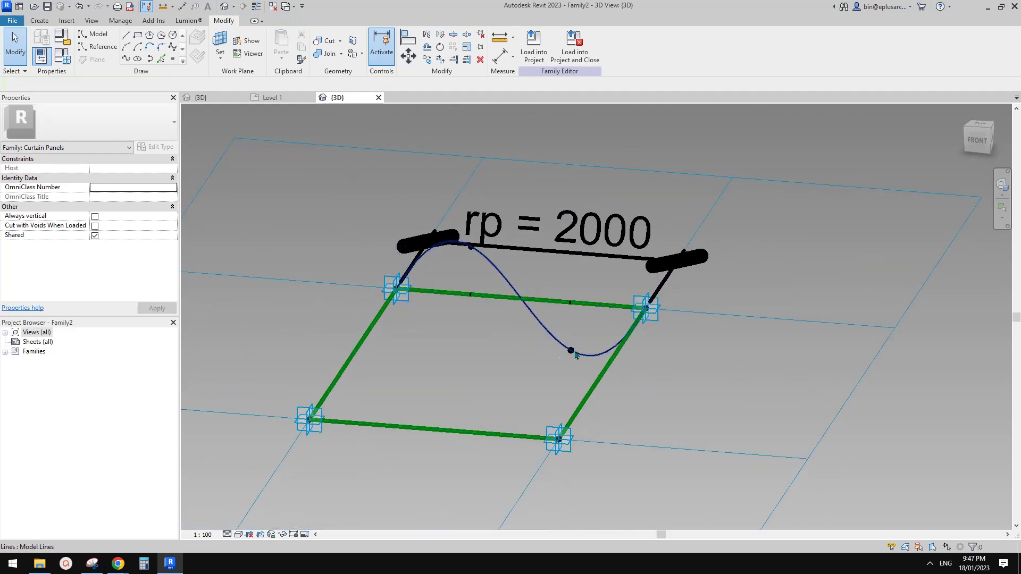
pyautogui.keyDown('shift'); pyautogui.moveTo(631, 342); pyautogui.dragTo(630, 350, button='middle'); pyautogui.keyUp('shift')
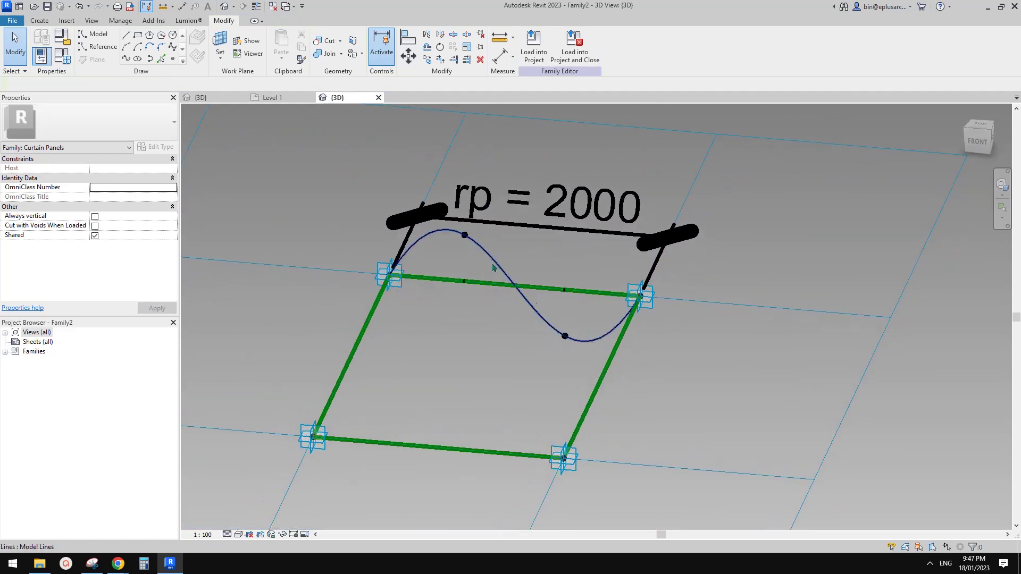
pyautogui.click(464, 236)
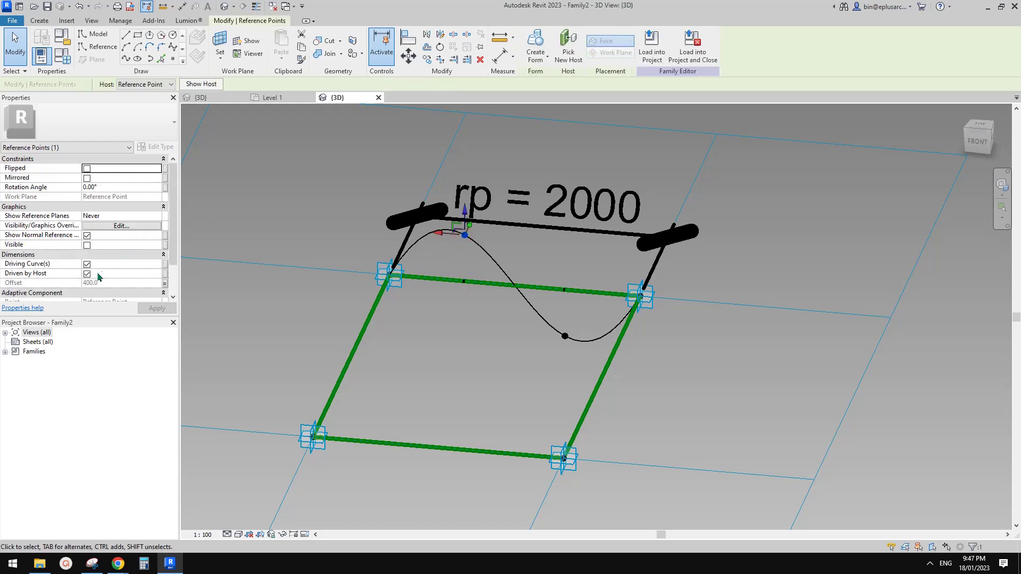
pyautogui.scroll(-1, 99, 278)
pyautogui.click(455, 270)
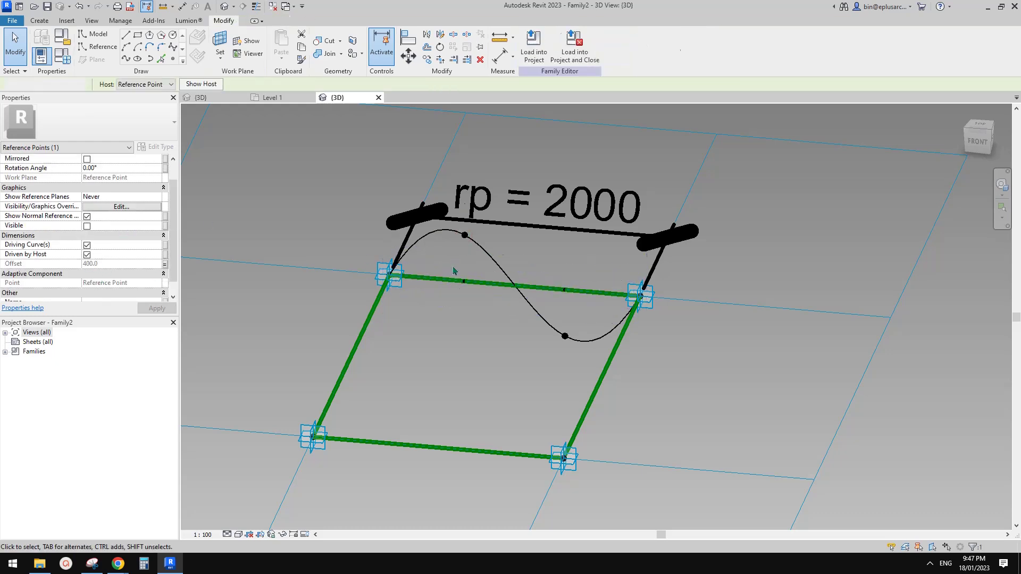
pyautogui.click(464, 285)
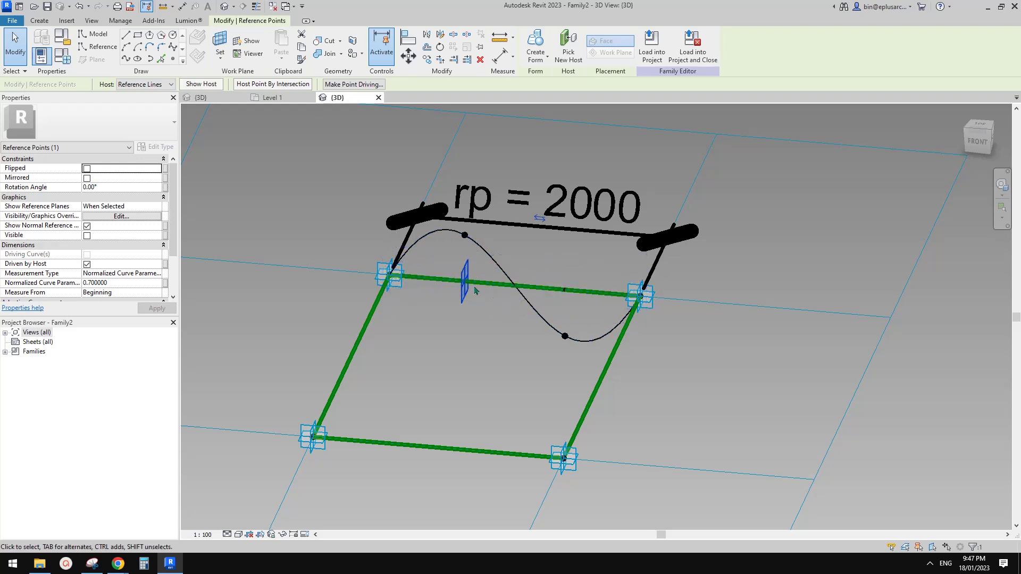
pyautogui.press('Escape')
pyautogui.scroll(-3, 564, 290)
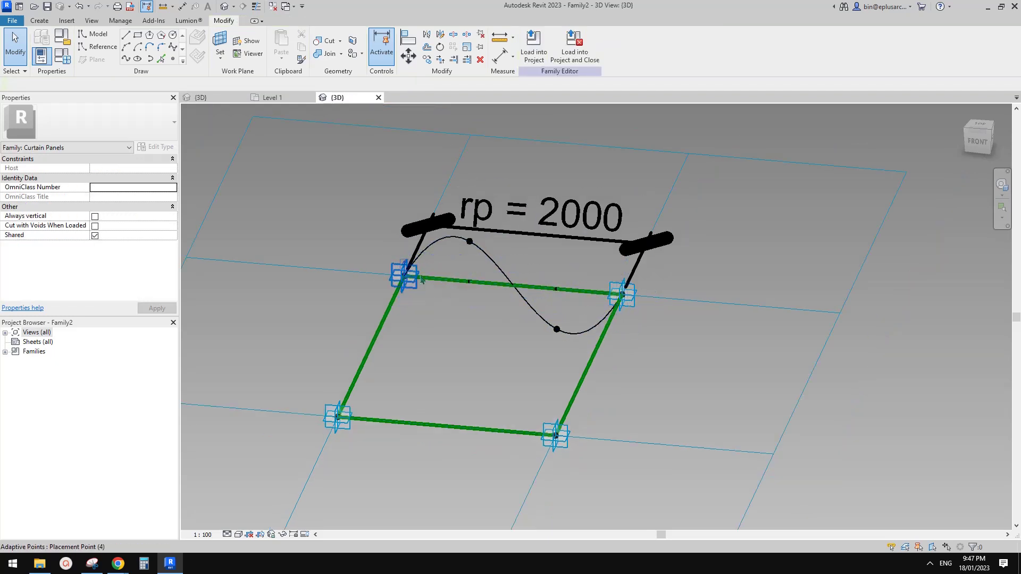
# Step: Place two reference points on the front reference line, one near each end
pyautogui.keyDown('shift'); pyautogui.moveTo(606, 276); pyautogui.dragTo(530, 303, button='middle'); pyautogui.keyUp('shift')
pyautogui.scroll(1, 408, 393)
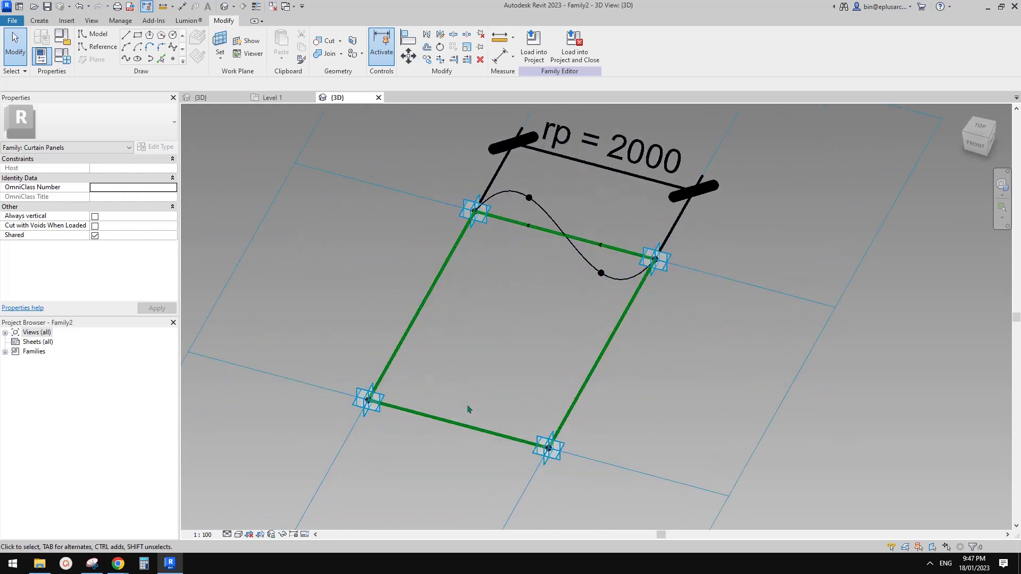
pyautogui.moveTo(469, 409); pyautogui.dragTo(476, 388, button='middle')
pyautogui.click(173, 59)
pyautogui.keyDown('shift'); pyautogui.moveTo(536, 326); pyautogui.dragTo(531, 303, button='middle'); pyautogui.keyUp('shift')
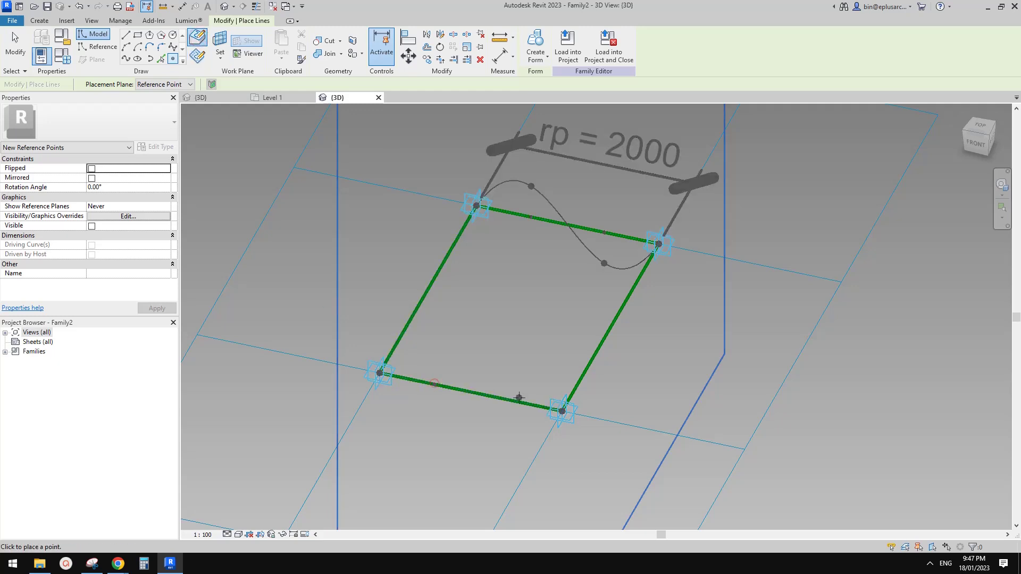
pyautogui.click(434, 383)
pyautogui.press('Escape')
# Step: Set the normalized curve parameters of the two points on the front reference line to 0.3 and 0.7
pyautogui.click(434, 384)
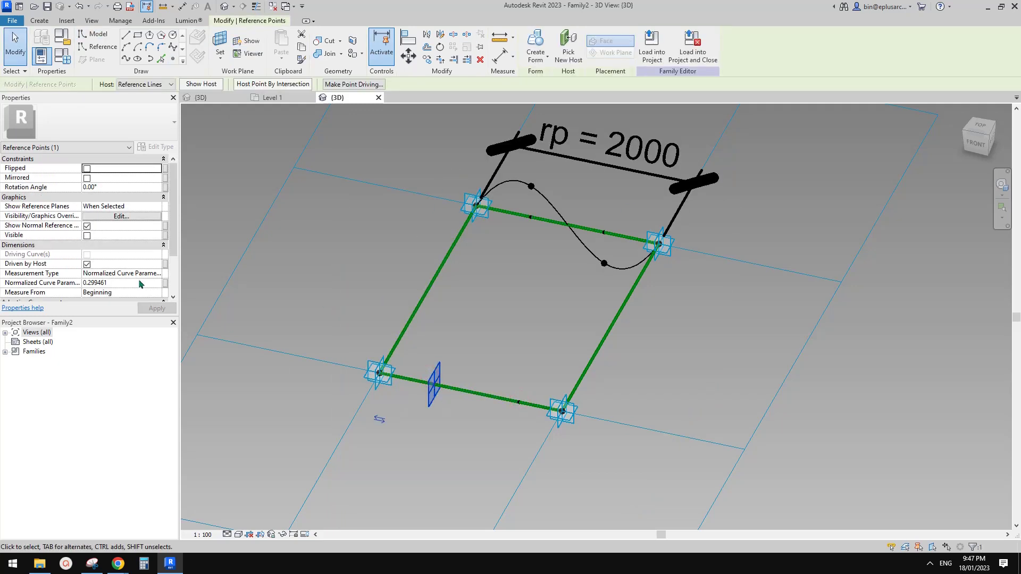
pyautogui.click(128, 284)
pyautogui.write('0.3')
pyautogui.press('Return')
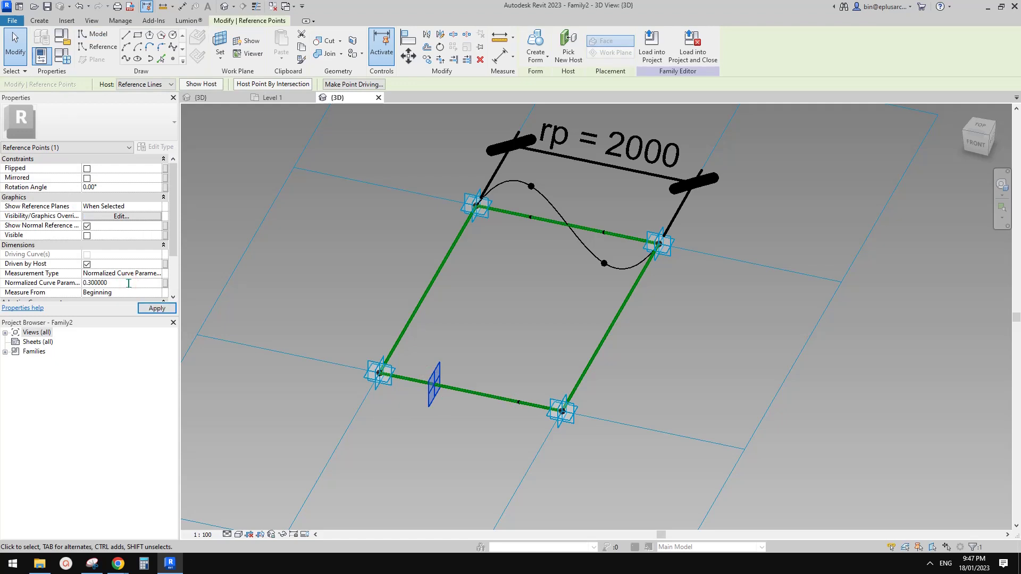
pyautogui.moveTo(494, 382); pyautogui.dragTo(528, 422)
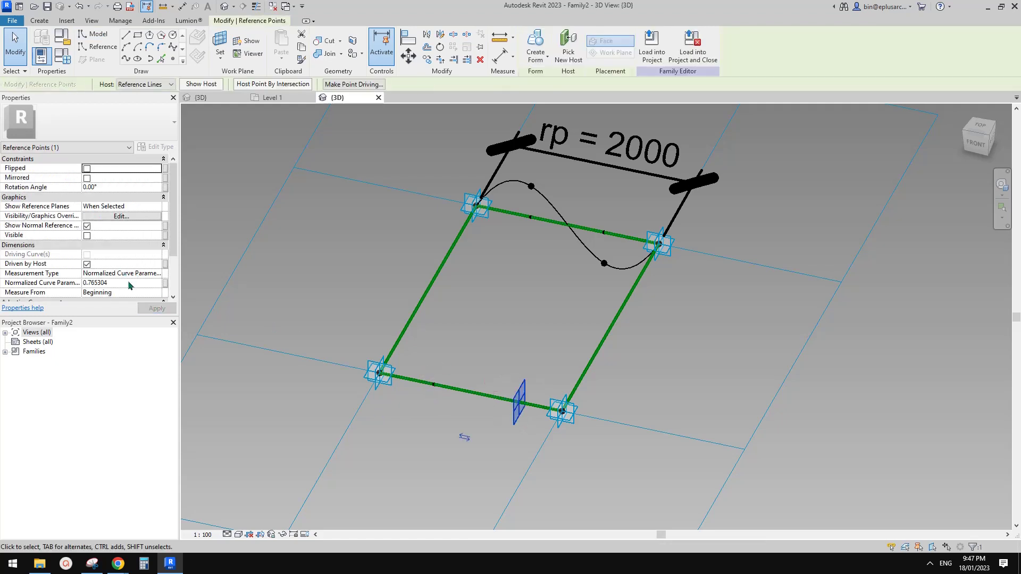
pyautogui.click(130, 282)
pyautogui.write('.')
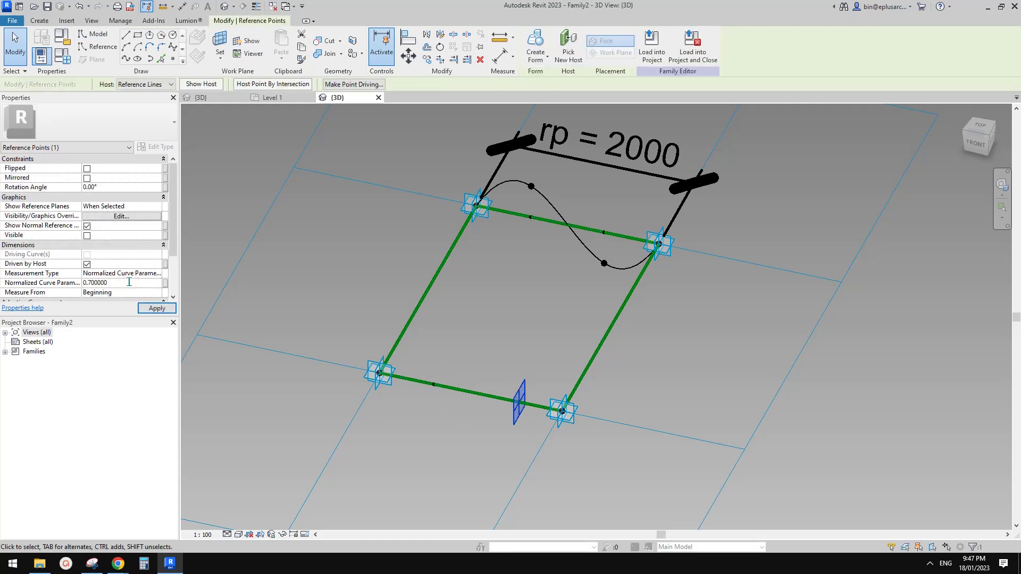
pyautogui.moveTo(468, 369); pyautogui.dragTo(462, 345, button='middle')
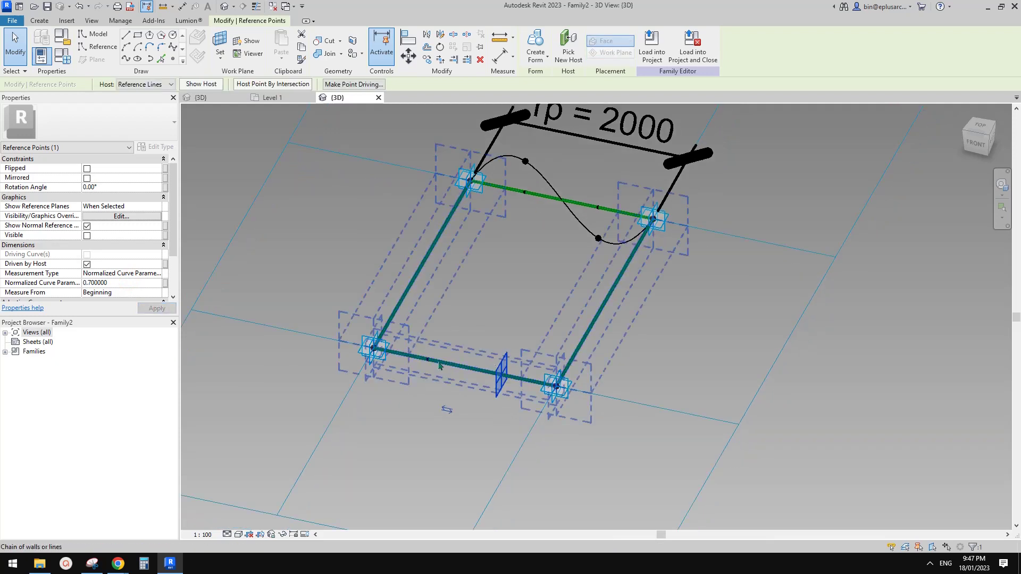
pyautogui.click(425, 352)
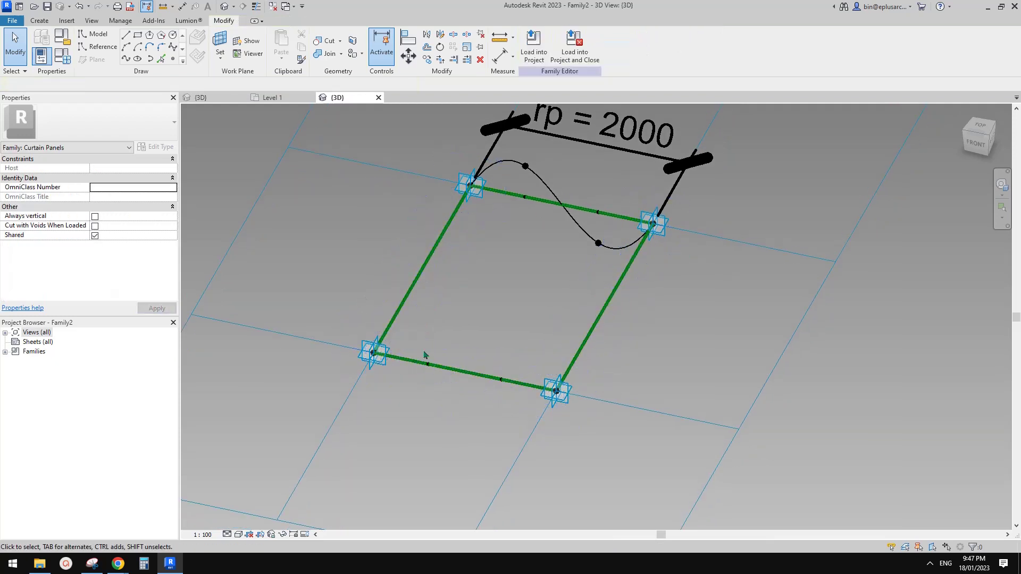
# Step: Check the curve parameters of both points hosted on the front reference line
pyautogui.click(442, 380)
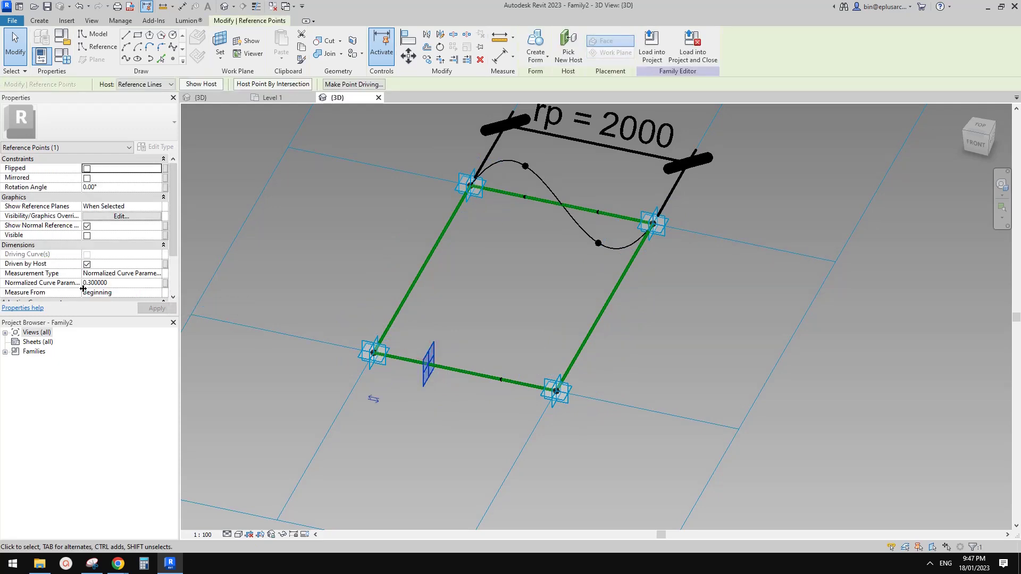
pyautogui.moveTo(479, 356); pyautogui.dragTo(511, 389)
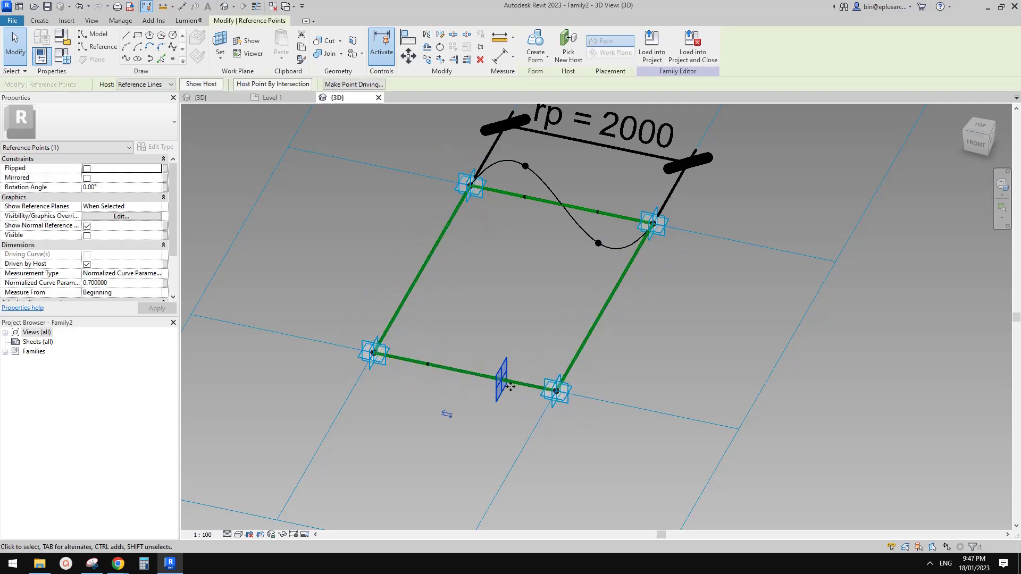
pyautogui.click(448, 417)
pyautogui.moveTo(417, 345); pyautogui.dragTo(460, 378)
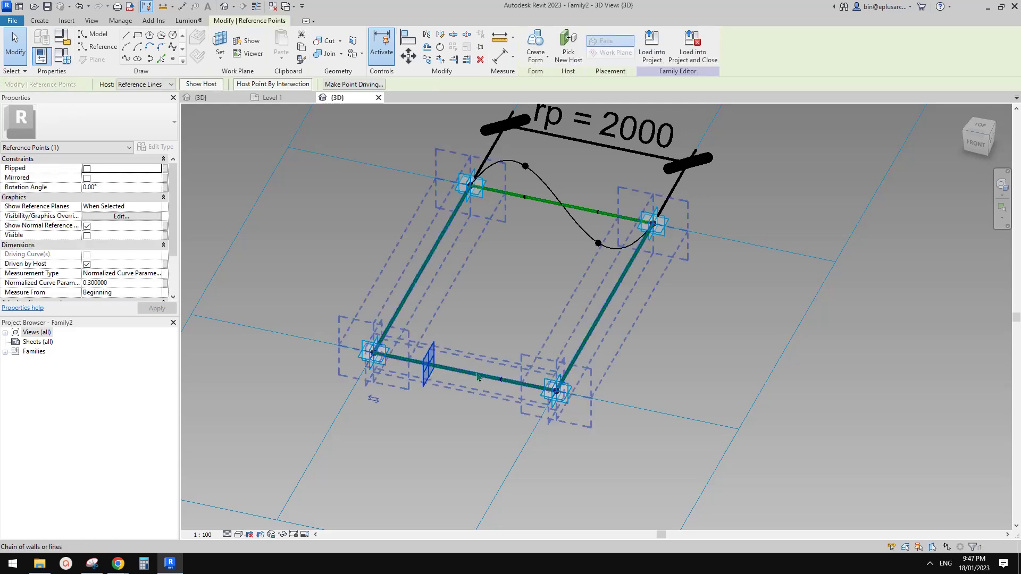
pyautogui.click(495, 346)
pyautogui.keyDown('shift'); pyautogui.moveTo(494, 346); pyautogui.dragTo(309, 260, button='middle'); pyautogui.keyUp('shift')
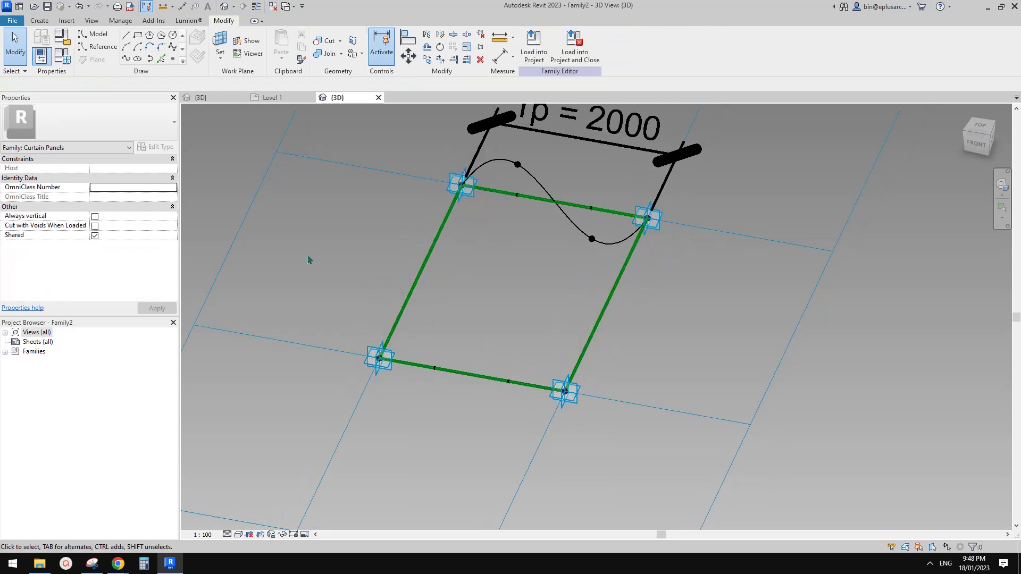
# Step: Place a reference point on the work plane of the front line's 0.3 point and offset it vertically by about 638 mm
pyautogui.click(171, 57)
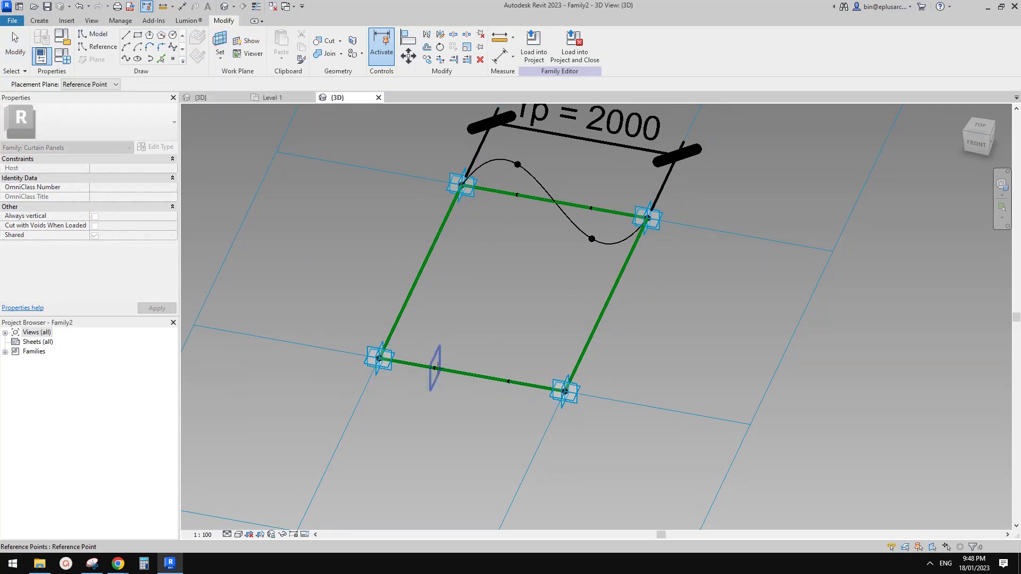
pyautogui.click(437, 369)
pyautogui.click(435, 369)
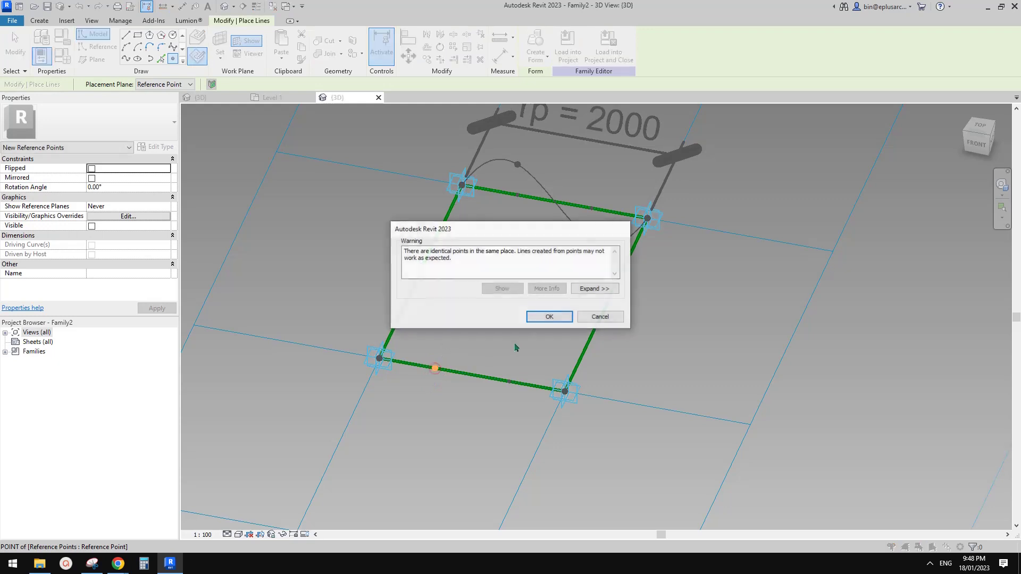
pyautogui.click(548, 317)
pyautogui.press('Escape')
pyautogui.click(436, 368)
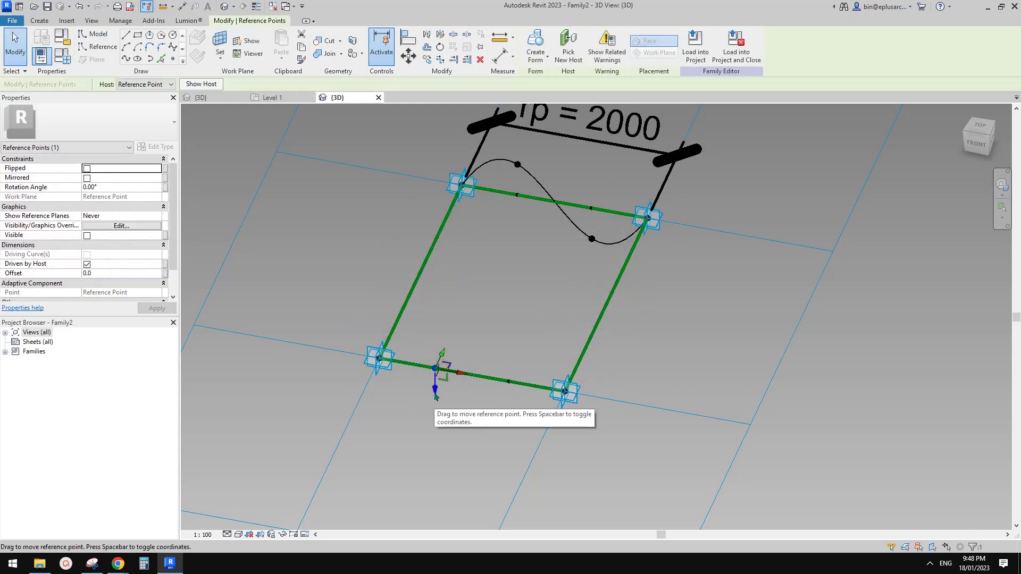
pyautogui.moveTo(435, 394); pyautogui.dragTo(441, 438)
# Step: Set the rotation angle of the front line's 0.3 host point to 180° to move its offset point above the line
pyautogui.moveTo(425, 344); pyautogui.dragTo(454, 389)
pyautogui.click(115, 186)
pyautogui.write('1')
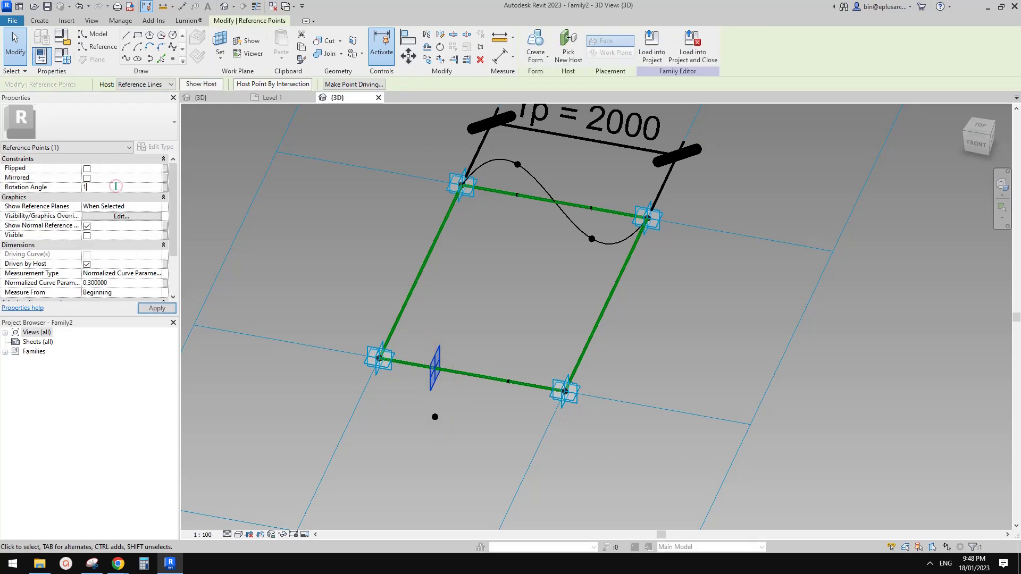
pyautogui.write('80')
pyautogui.press('Return')
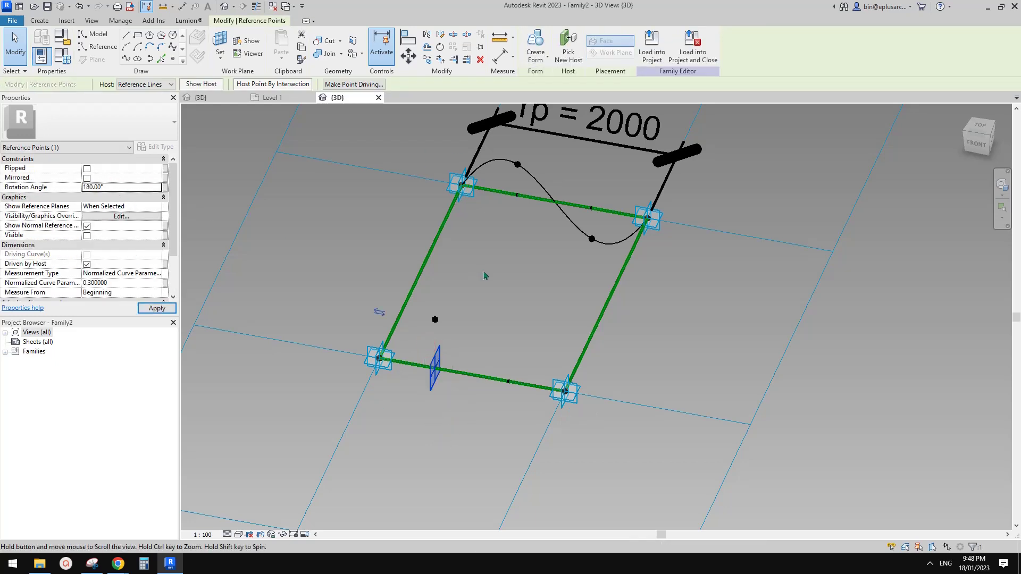
pyautogui.click(435, 320)
# Step: Place a reference point on the work plane of the front line's 0.7 point and move it vertically below the line
pyautogui.click(173, 59)
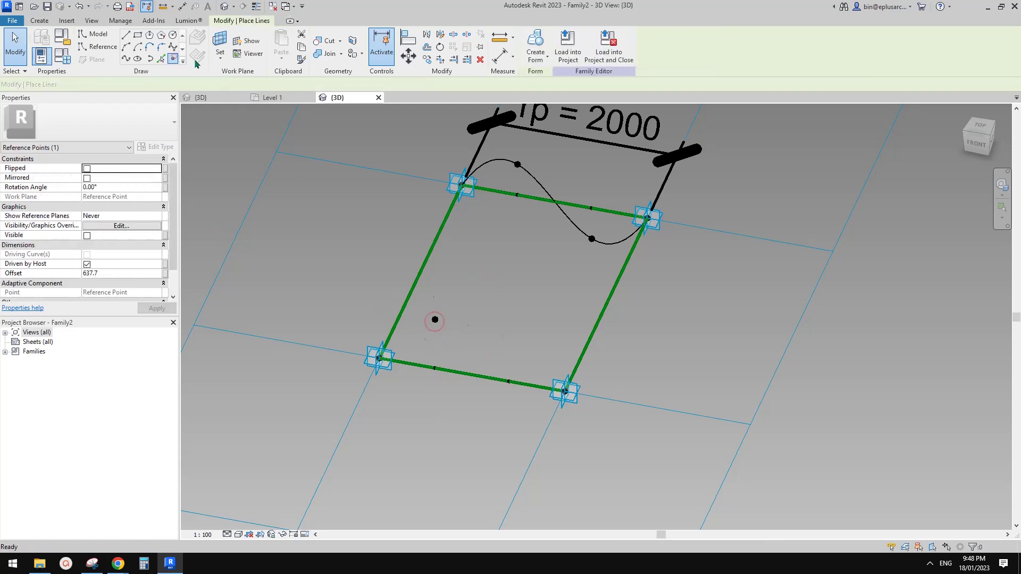
pyautogui.click(220, 41)
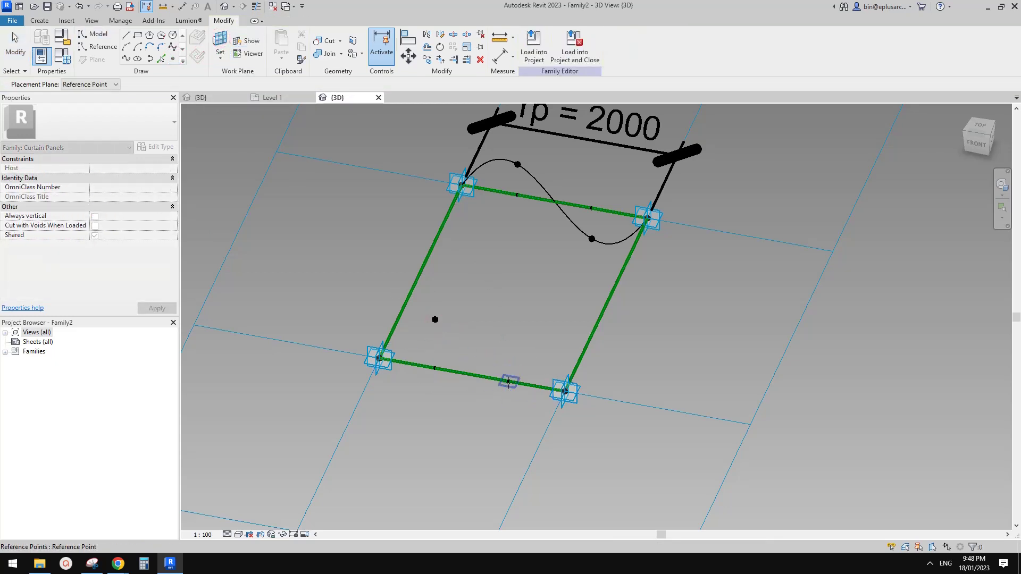
pyautogui.click(509, 382)
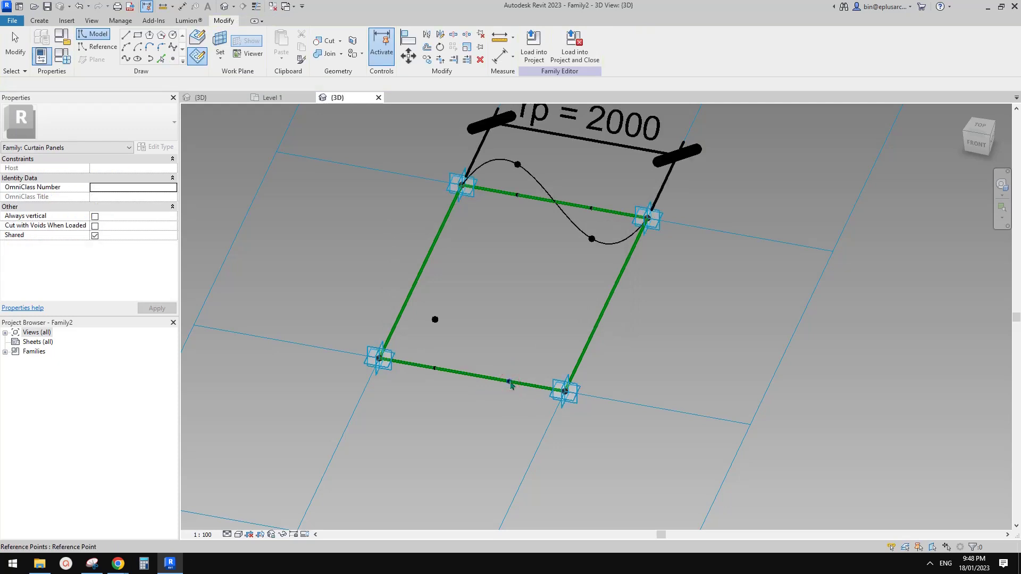
pyautogui.click(199, 56)
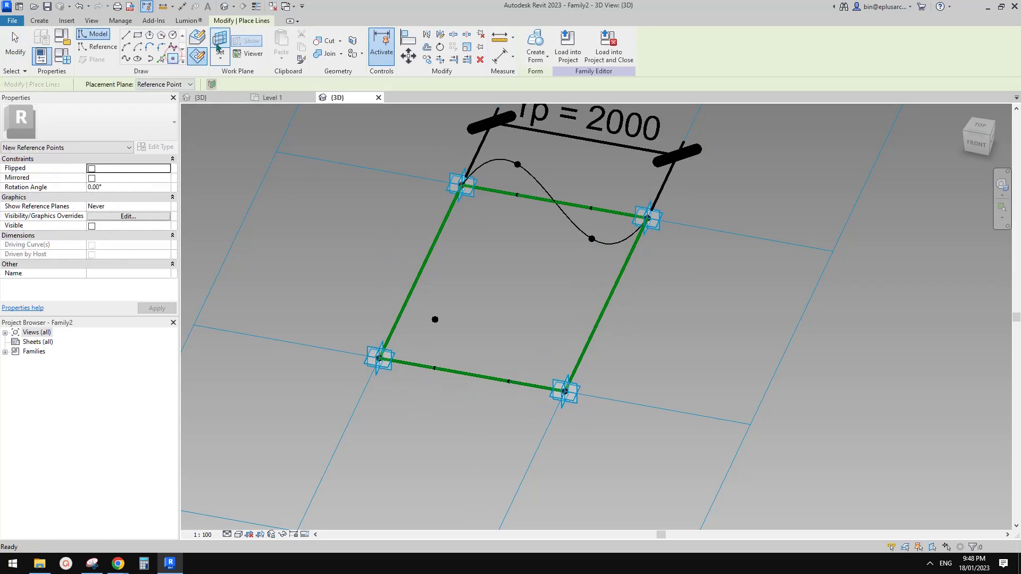
pyautogui.click(509, 382)
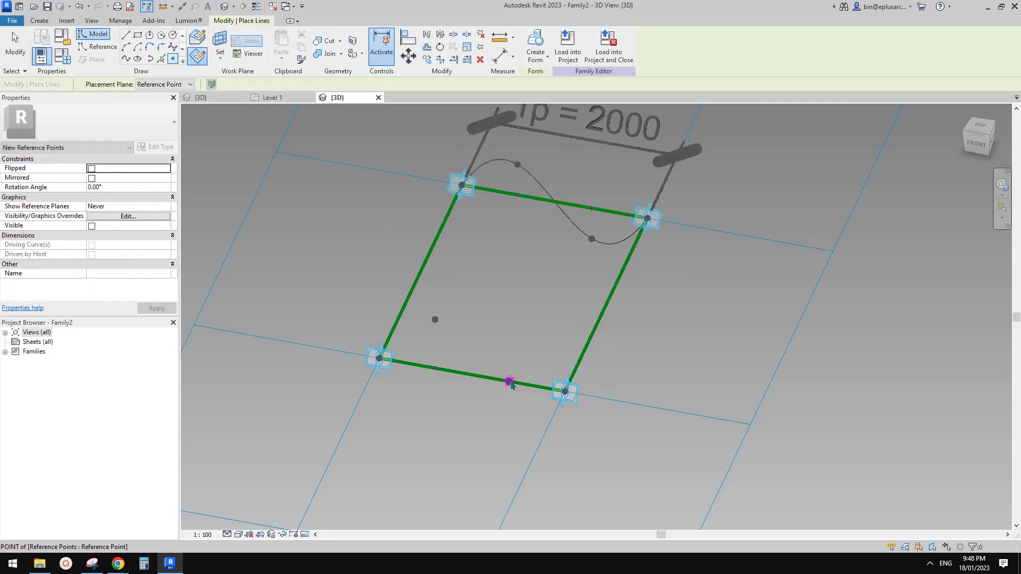
pyautogui.click(554, 318)
pyautogui.press('Escape')
pyautogui.press('Escape')
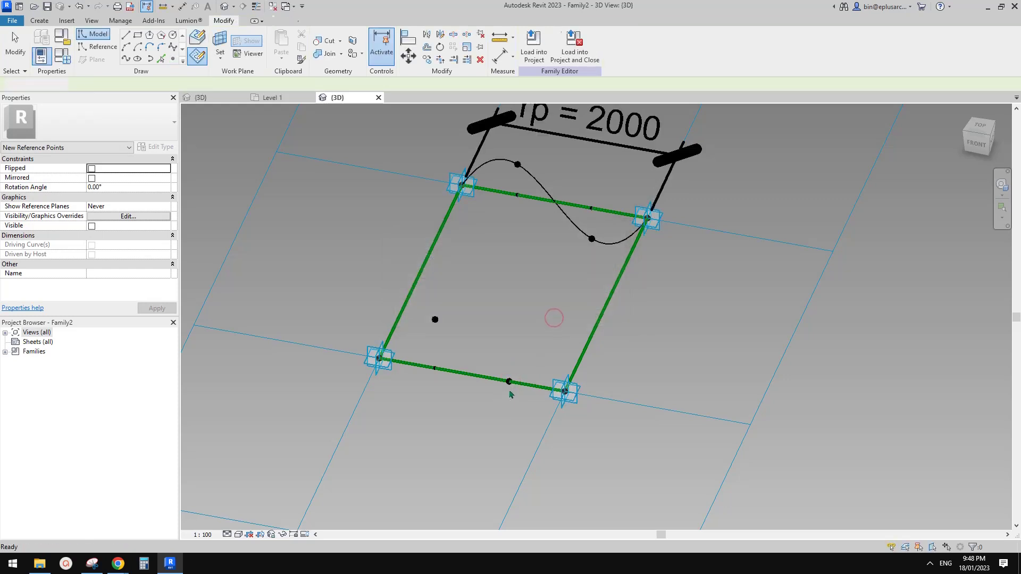
pyautogui.click(509, 381)
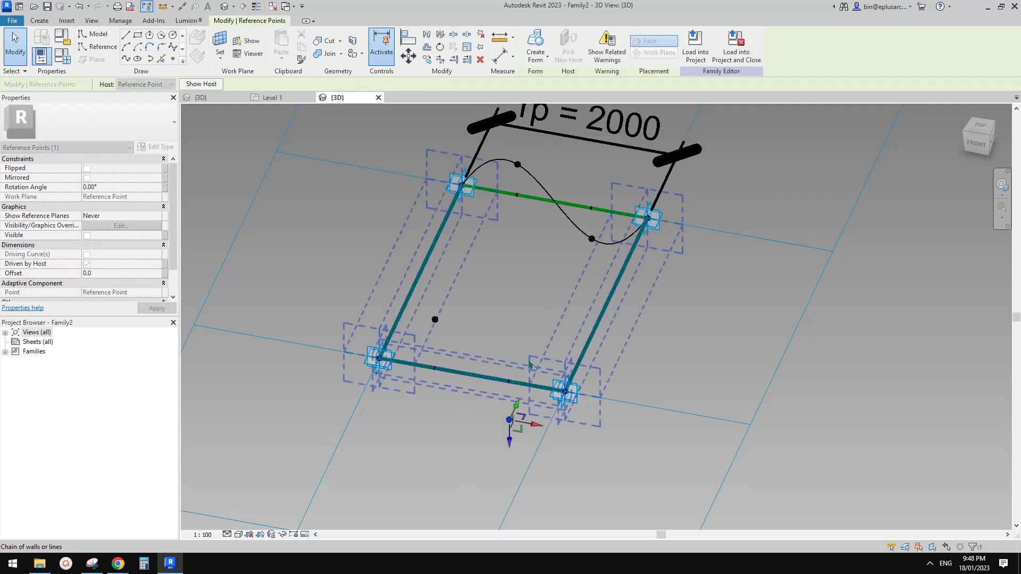
# Step: Associate the offset of both offset points along the front line with the ofs family parameter
pyautogui.keyDown('ctrl'); pyautogui.click(434, 320); pyautogui.keyUp('ctrl')
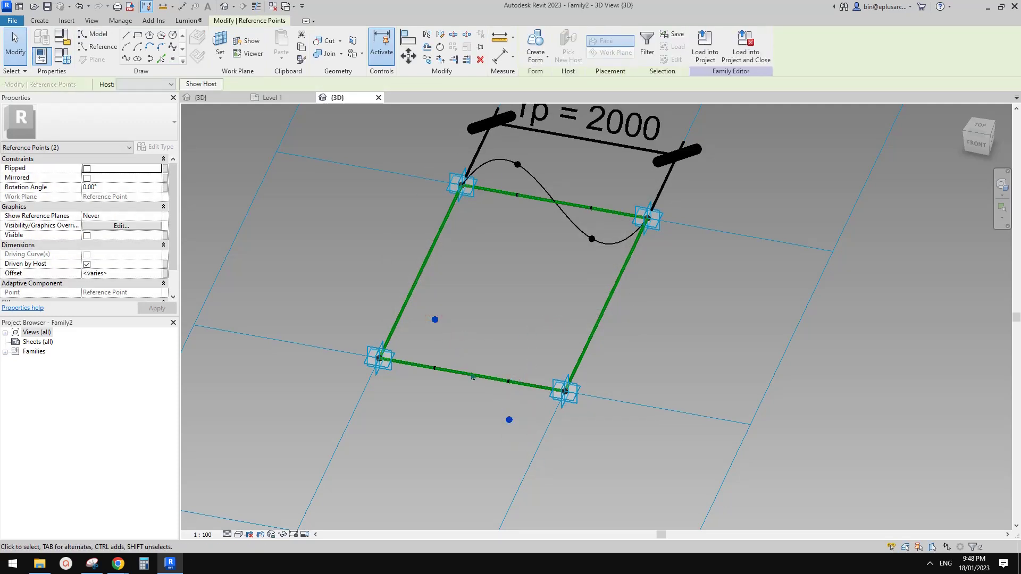
pyautogui.click(165, 274)
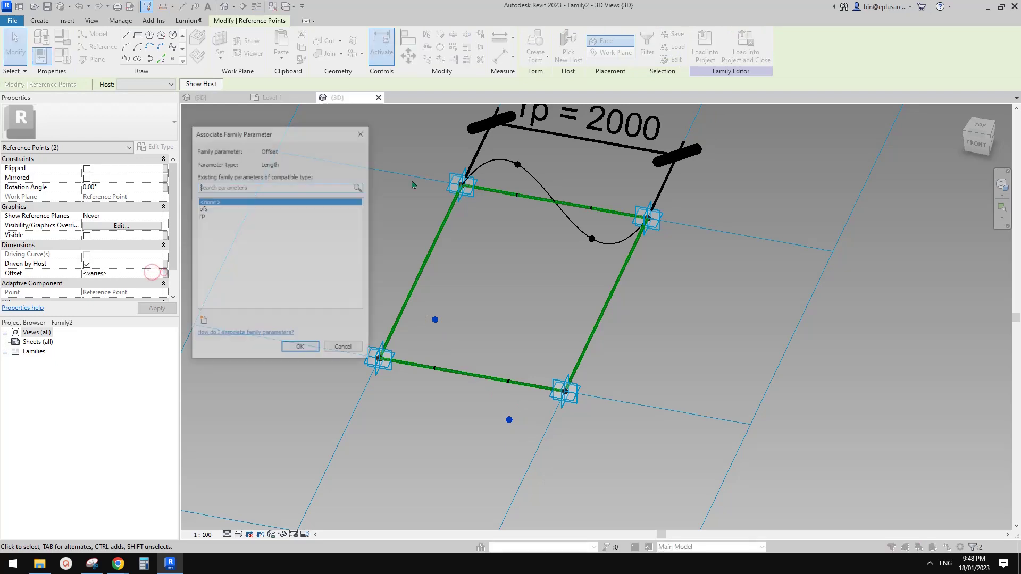
pyautogui.click(218, 208)
pyautogui.click(300, 348)
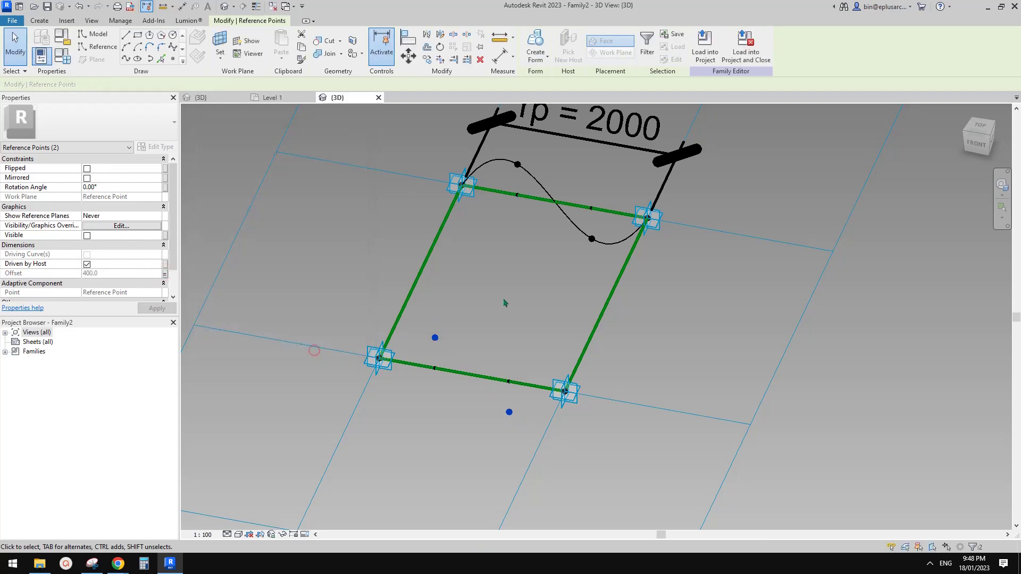
# Step: Create a spline through the two front adaptive points and the two offset points between them
pyautogui.click(353, 320)
pyautogui.click(378, 357)
pyautogui.keyDown('ctrl'); pyautogui.click(508, 412); pyautogui.keyUp('ctrl')
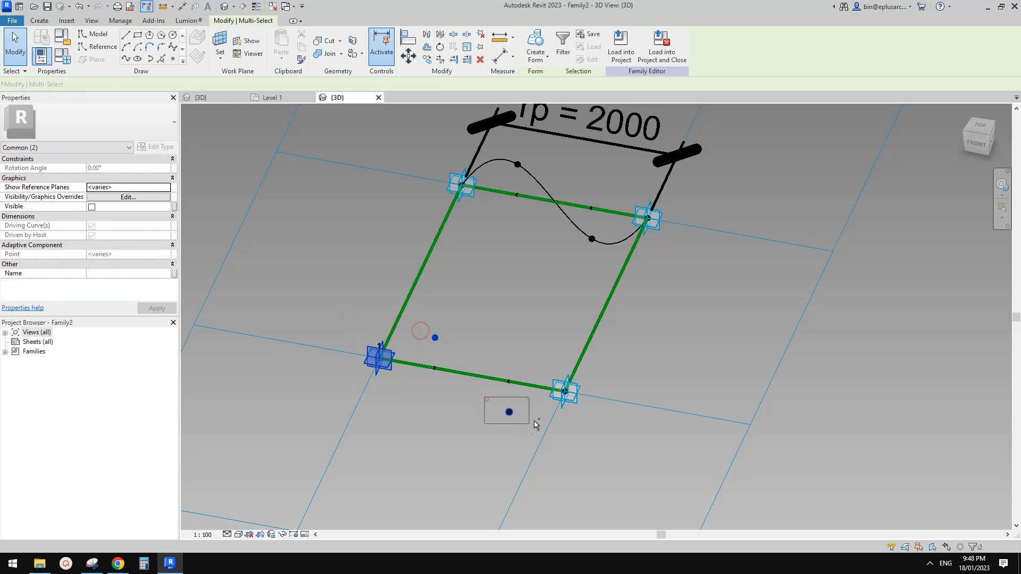
pyautogui.keyDown('ctrl'); pyautogui.click(563, 390); pyautogui.keyUp('ctrl')
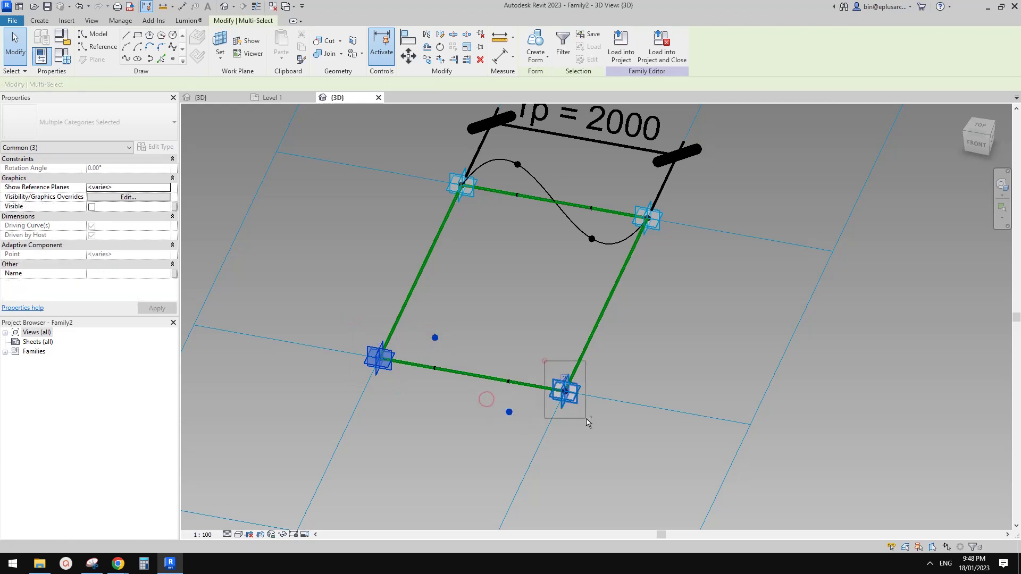
pyautogui.click(124, 60)
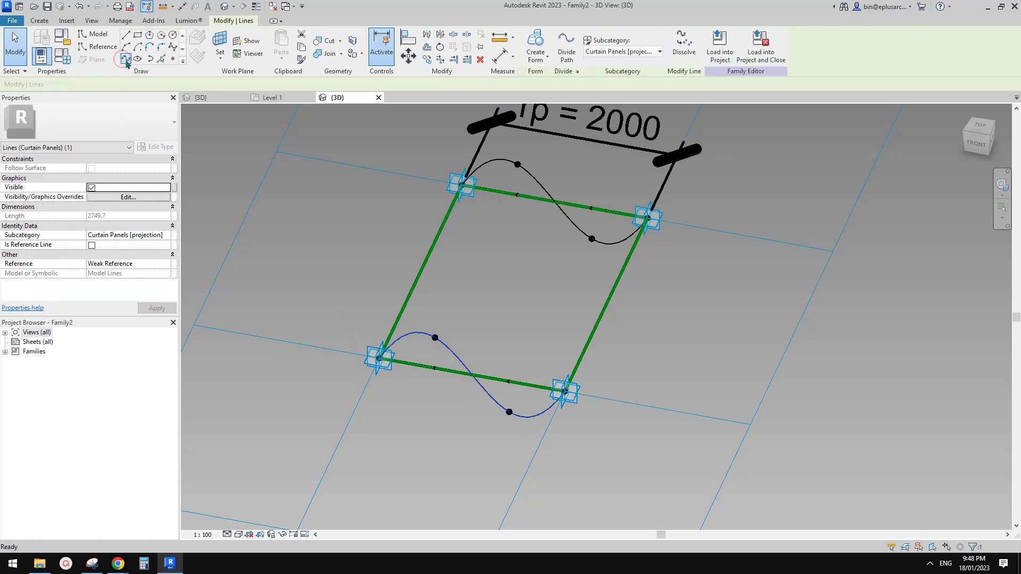
# Step: Convert the front and back wavy splines into reference lines
pyautogui.click(93, 245)
pyautogui.press('Escape')
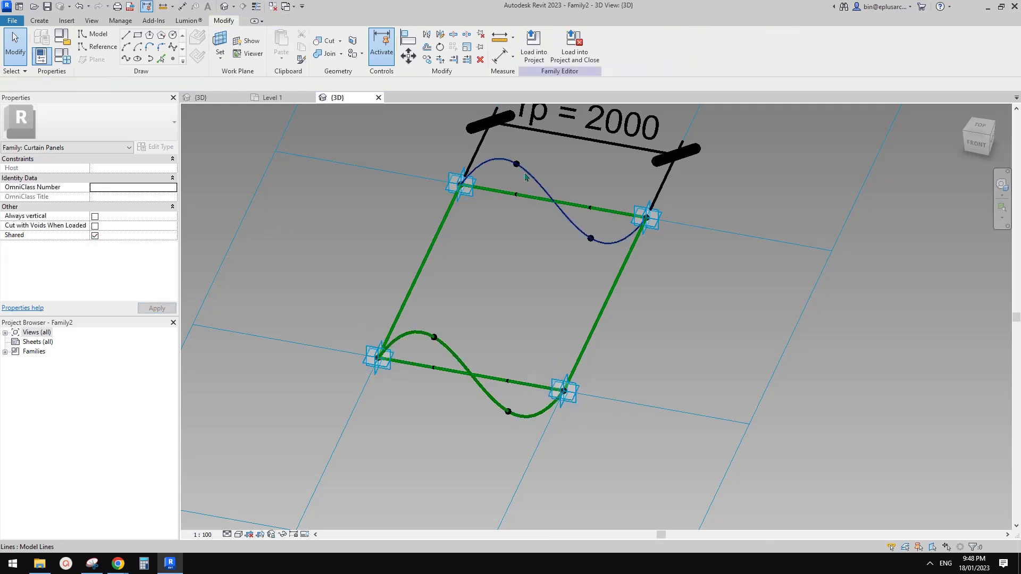
pyautogui.click(524, 171)
pyautogui.click(92, 245)
pyautogui.press('Escape')
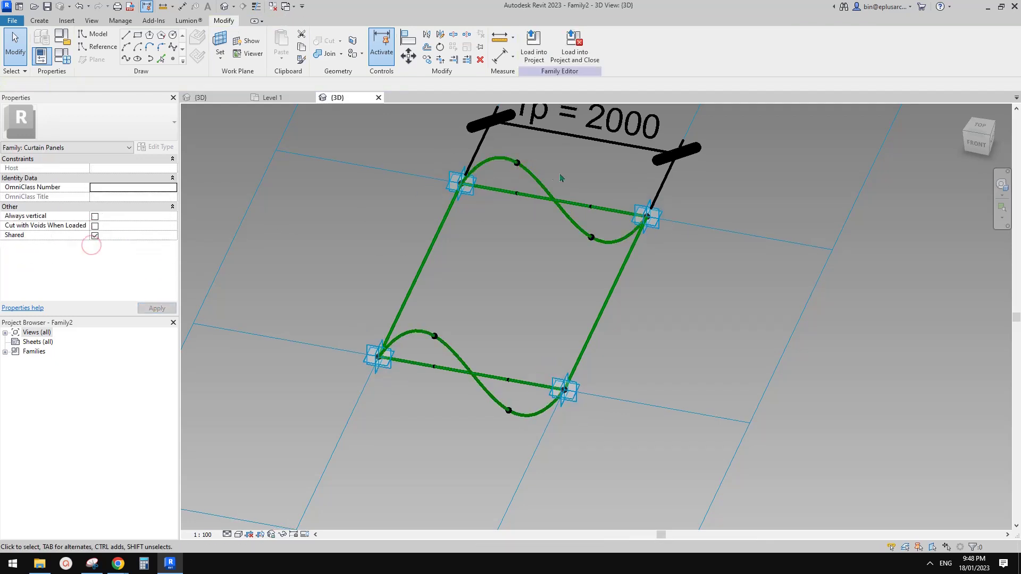
# Step: Create a surface form between the front and back wavy reference lines
pyautogui.click(537, 181)
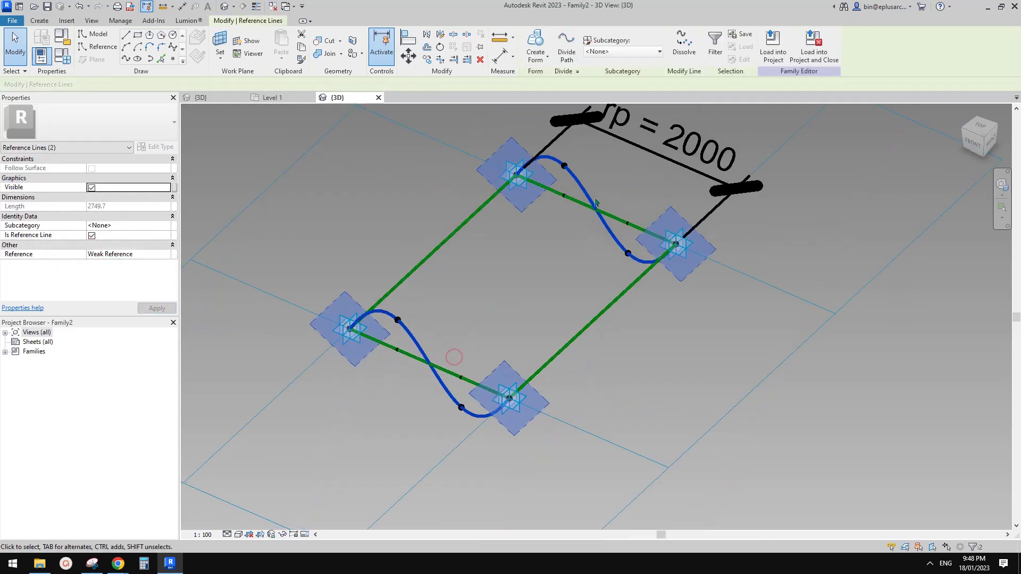
pyautogui.click(536, 40)
pyautogui.moveTo(541, 260)
pyautogui.keyDown('shift'); pyautogui.mouseDown(button='middle')
pyautogui.moveTo(650, 200)
pyautogui.moveTo(598, 208)
pyautogui.moveTo(537, 250)
pyautogui.mouseUp(button='middle'); pyautogui.keyUp('shift')
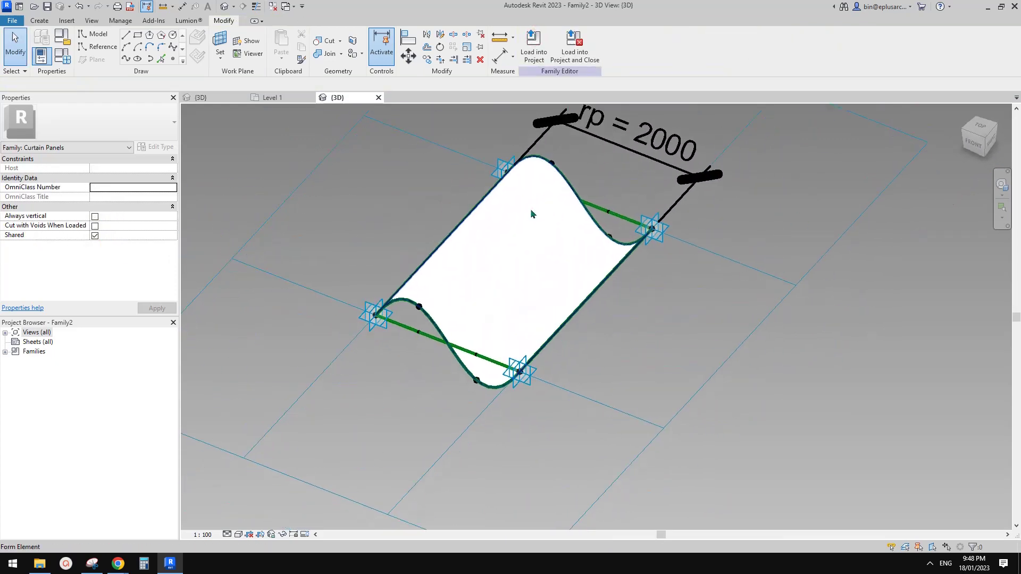
# Step: Load the panel family into the Family1 mass and apply the rectangle panel type Family2 to the divided surface
pyautogui.click(534, 48)
pyautogui.click(522, 294)
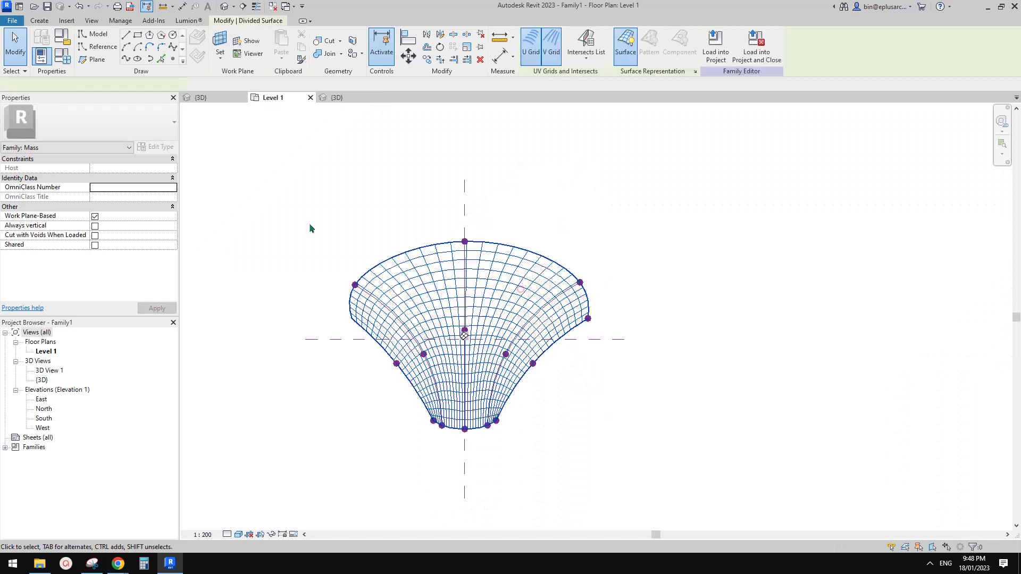
pyautogui.click(103, 122)
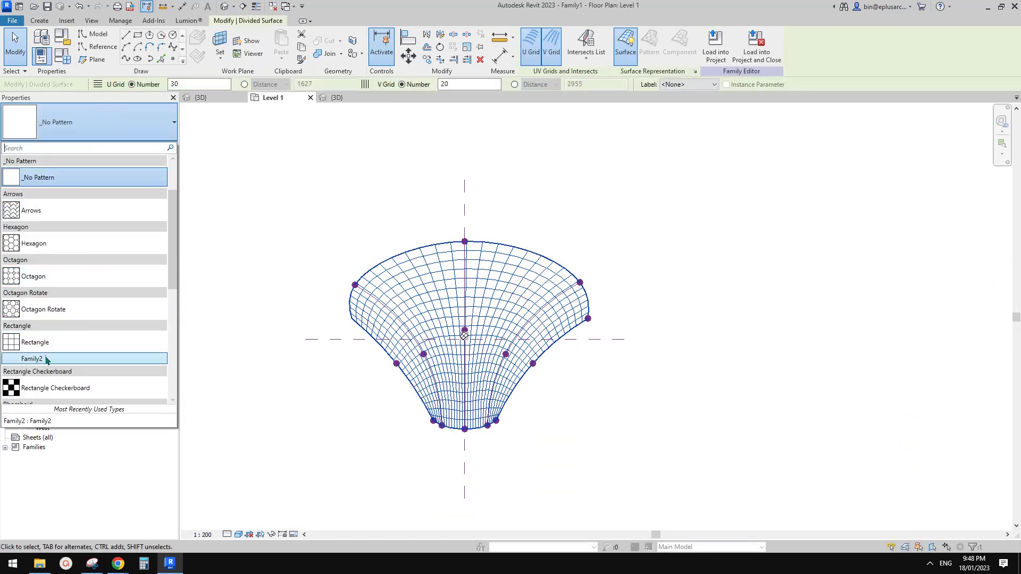
pyautogui.click(120, 358)
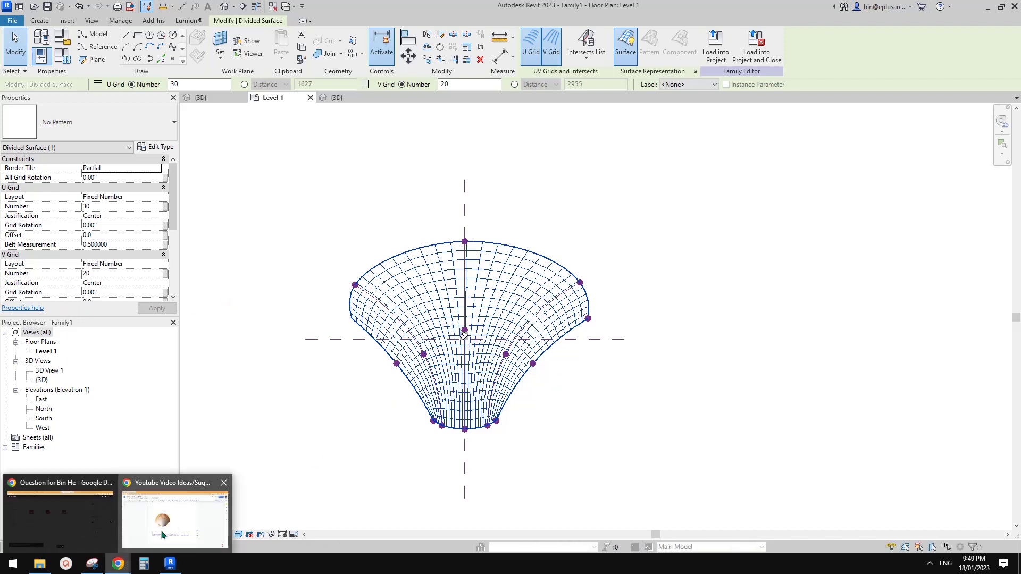
# Step: Compare the seashell picture in the Google Docs document with the direction of the panel waves in the plan and 3D views of the mass
pyautogui.click(161, 531)
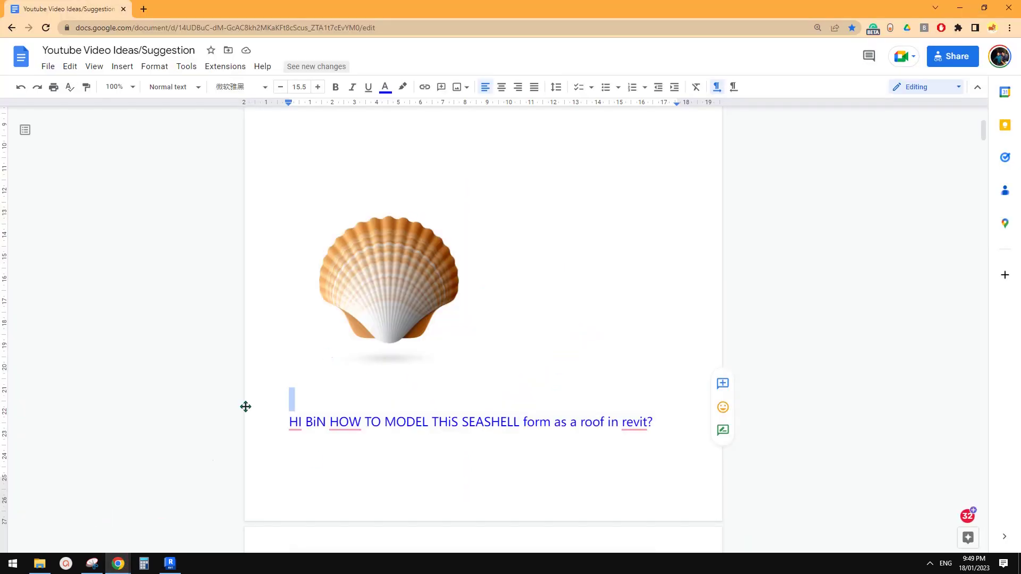
pyautogui.click(170, 565)
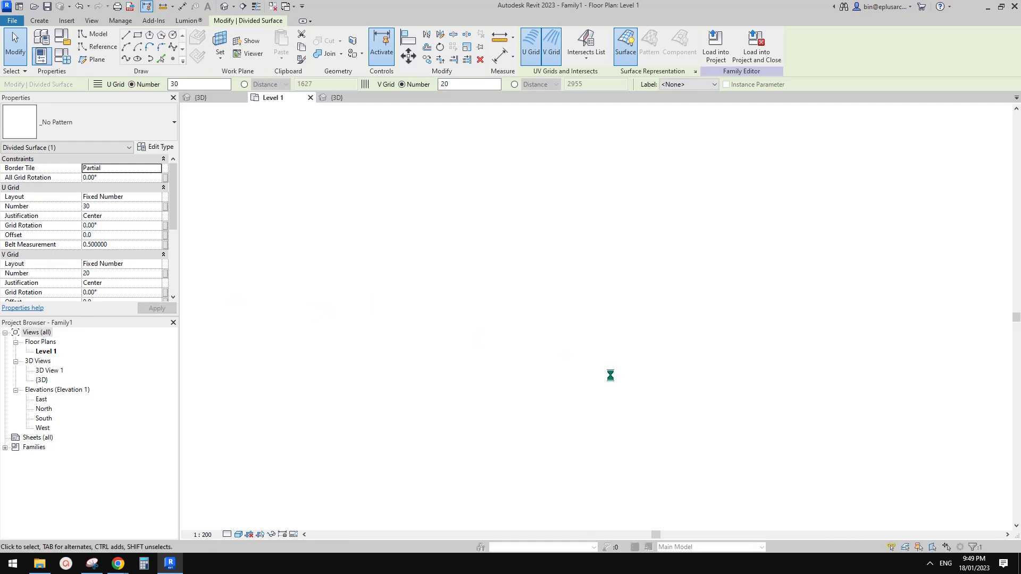
pyautogui.click(549, 375)
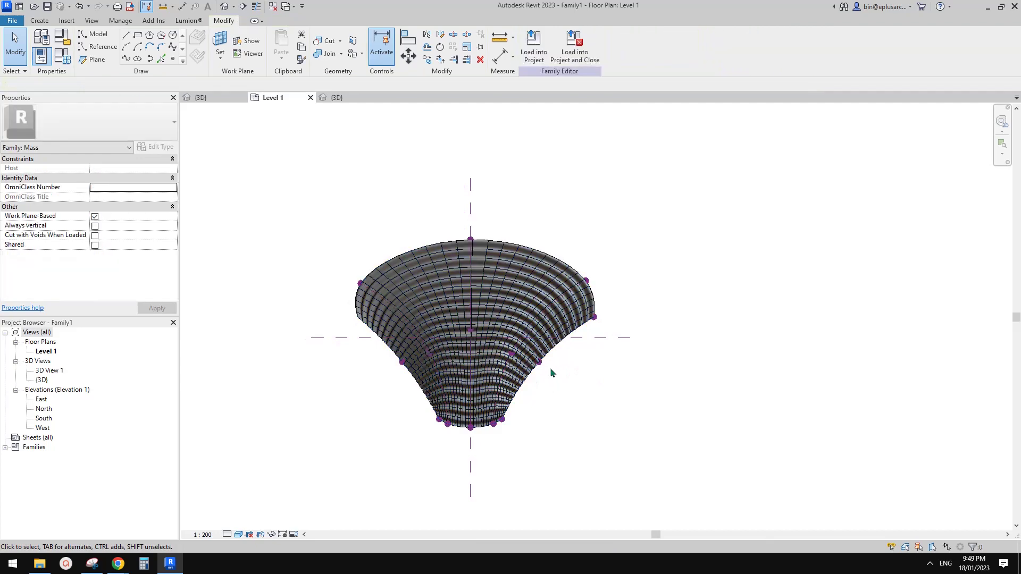
pyautogui.scroll(3, 574, 376)
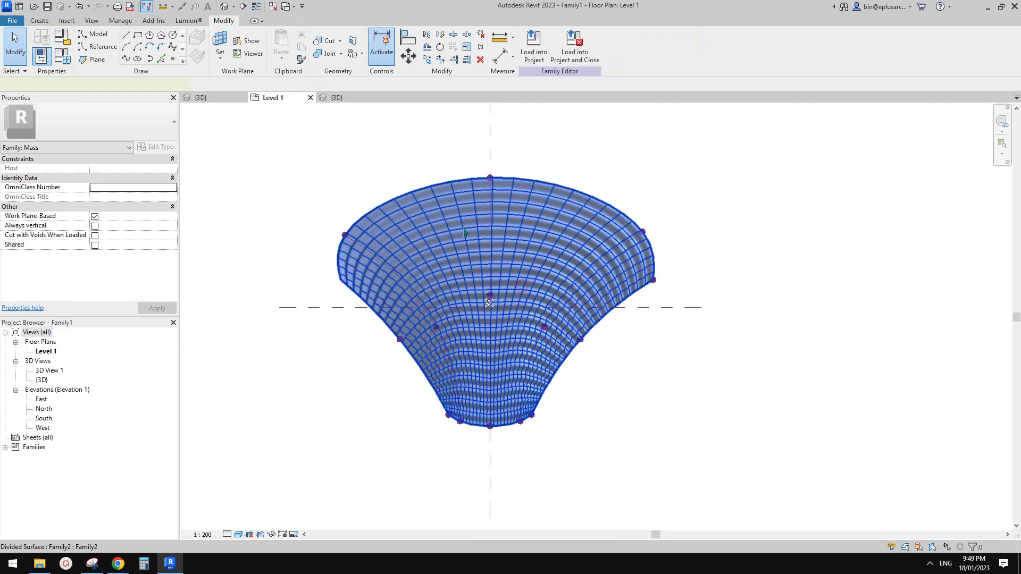
pyautogui.moveTo(524, 290); pyautogui.dragTo(523, 301, button='middle')
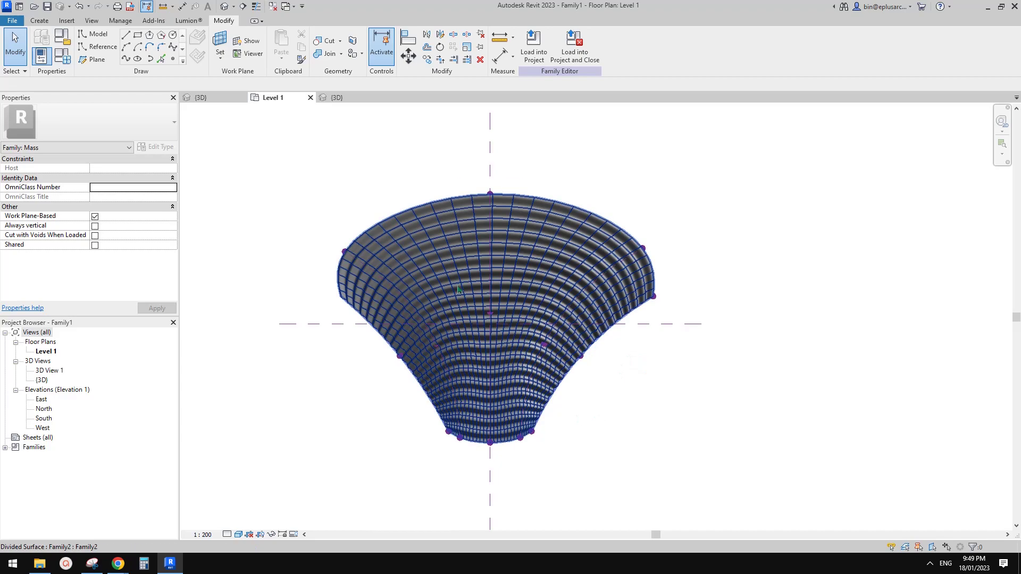
pyautogui.click(223, 6)
pyautogui.keyDown('shift'); pyautogui.moveTo(585, 345); pyautogui.dragTo(702, 285, button='middle'); pyautogui.keyUp('shift')
pyautogui.keyDown('shift'); pyautogui.moveTo(704, 234); pyautogui.dragTo(716, 264, button='middle'); pyautogui.keyUp('shift')
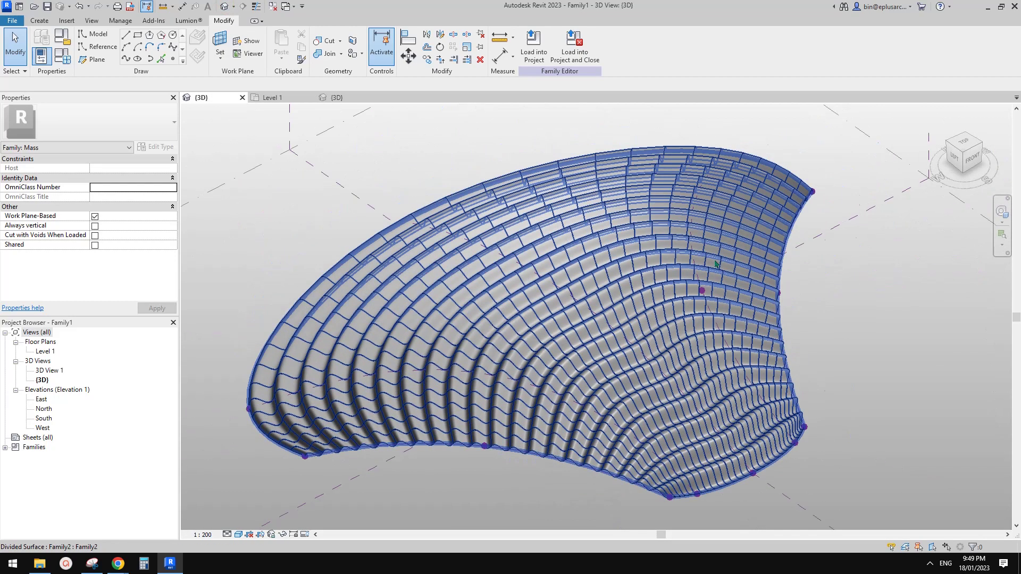
# Step: Set the divided surface's All Grid Rotation to 90°
pyautogui.click(660, 312)
pyautogui.keyDown('shift'); pyautogui.moveTo(659, 312); pyautogui.dragTo(590, 253, button='middle'); pyautogui.keyUp('shift')
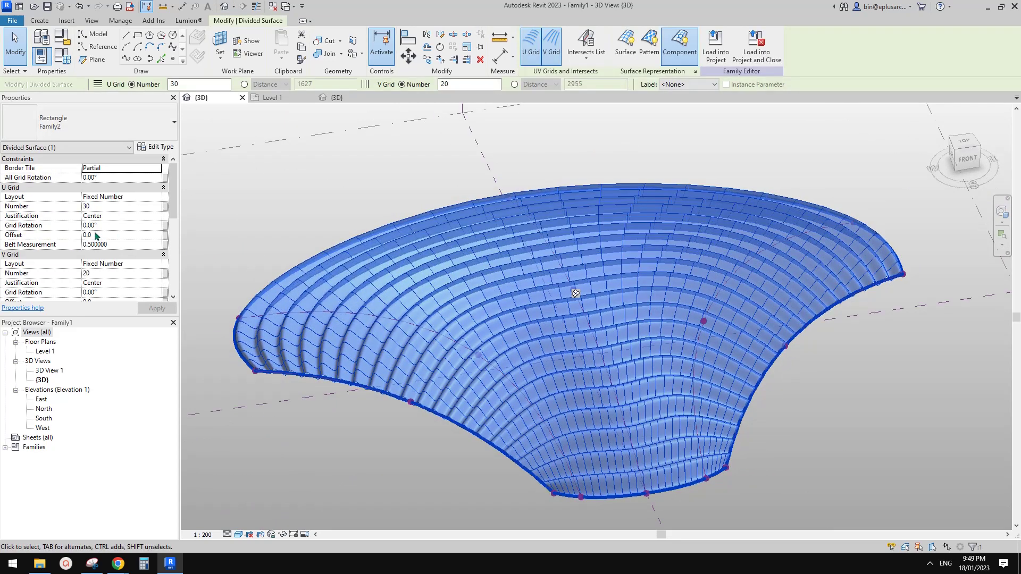
pyautogui.click(115, 178)
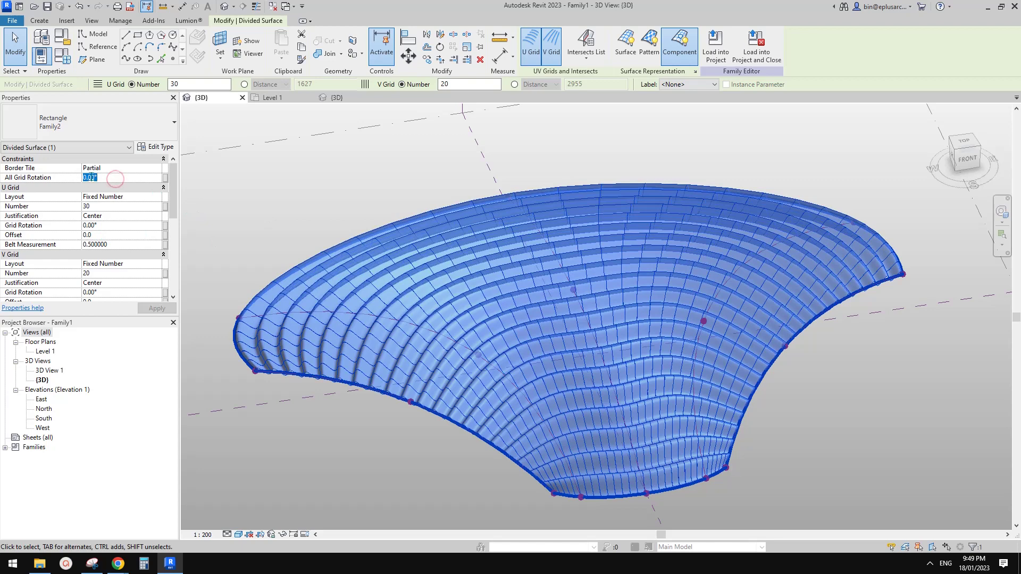
pyautogui.write('90')
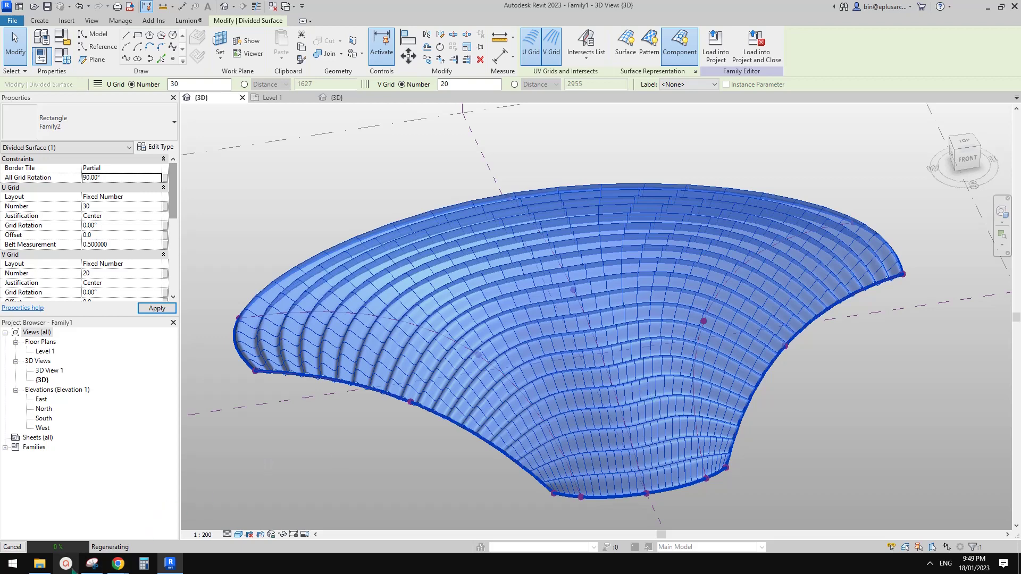
# Step: Compare the annotated seashell image in Snipping Tool with the rotated panels and examine the roof's ridges up close in 3D
pyautogui.click(92, 564)
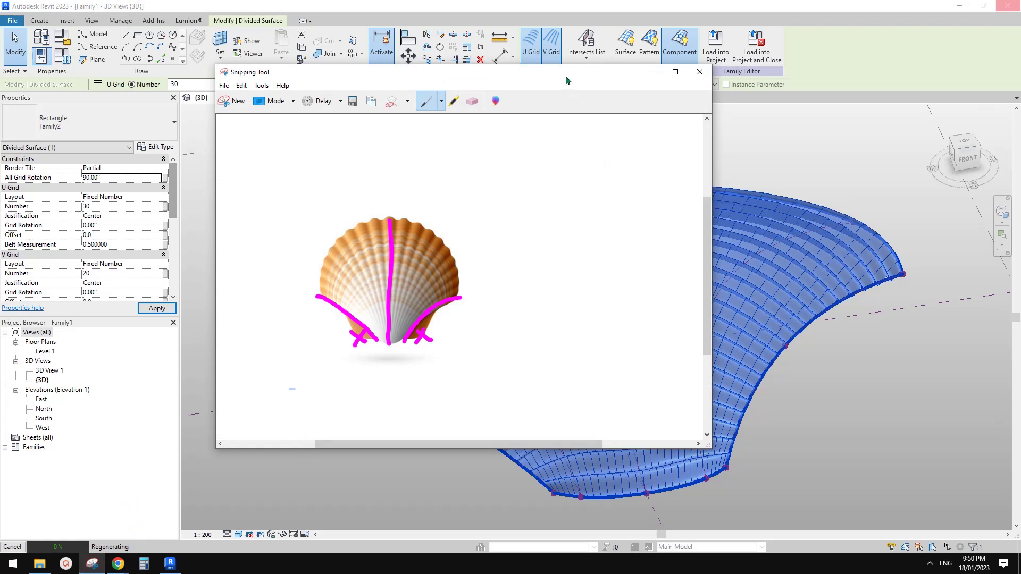
pyautogui.moveTo(567, 80); pyautogui.dragTo(403, 62)
pyautogui.click(752, 191)
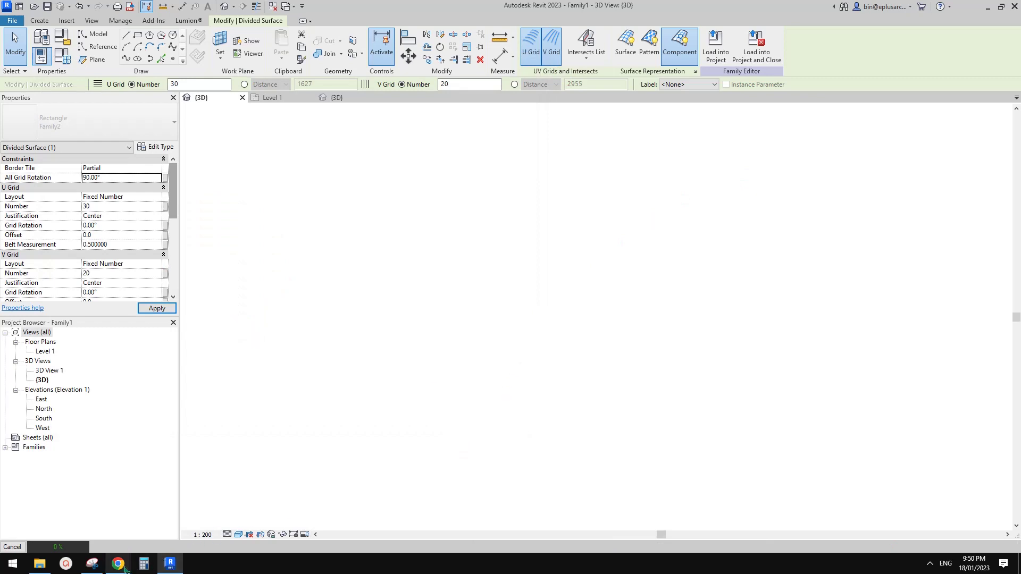
pyautogui.click(92, 564)
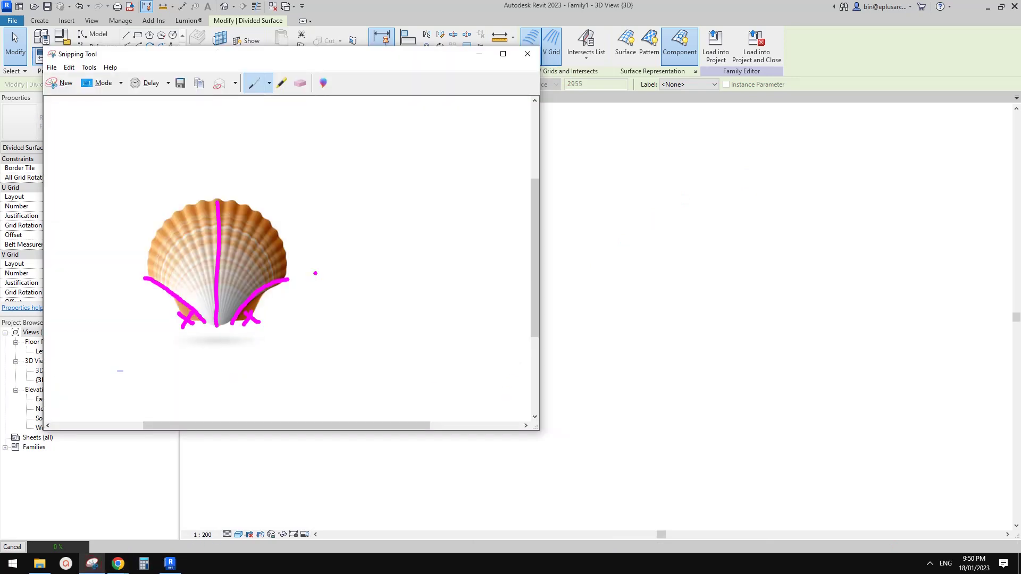
pyautogui.click(587, 251)
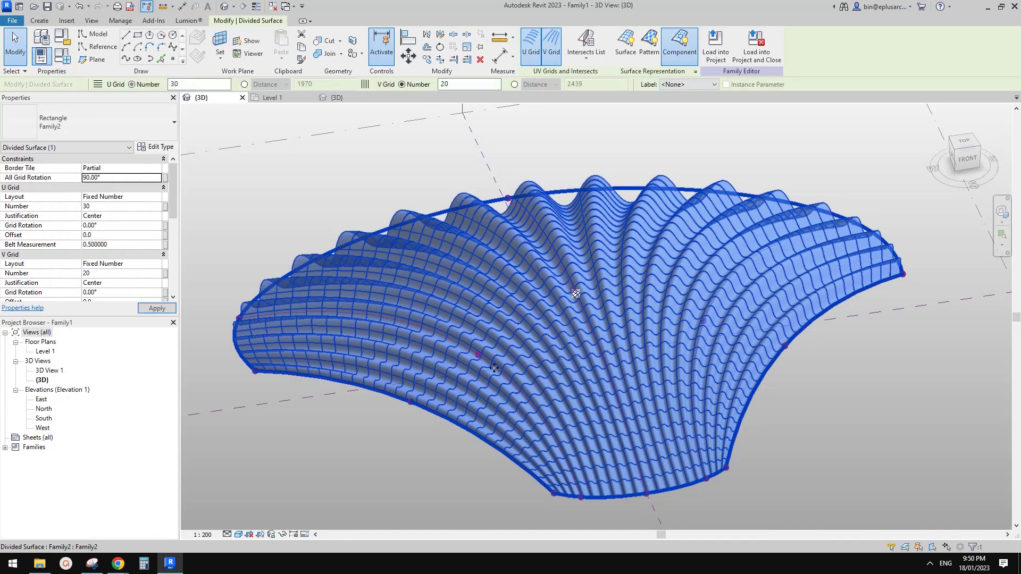
pyautogui.click(768, 388)
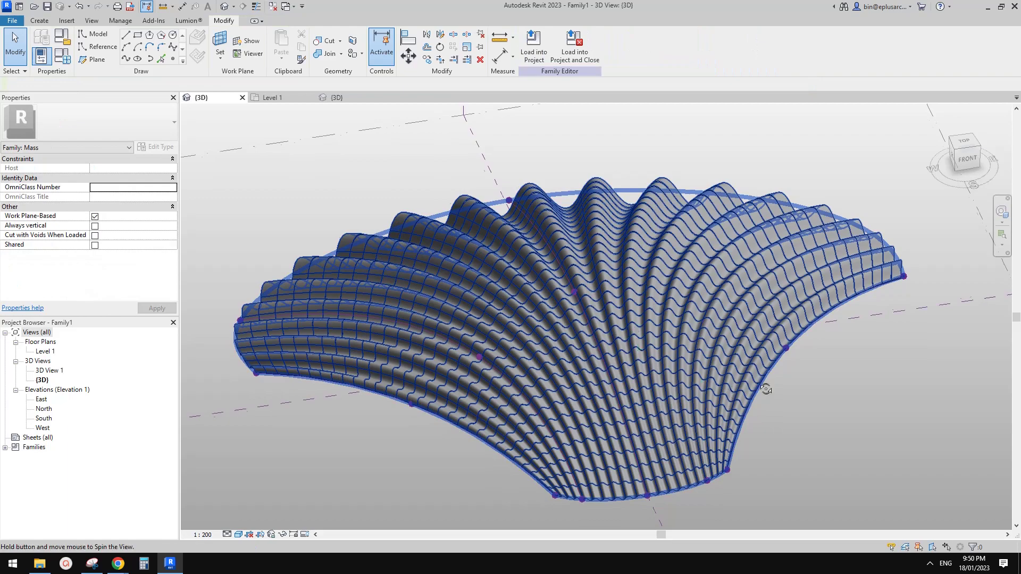
pyautogui.moveTo(768, 388)
pyautogui.keyDown('shift'); pyautogui.mouseDown(button='middle')
pyautogui.moveTo(810, 361)
pyautogui.moveTo(761, 435)
pyautogui.moveTo(593, 420)
pyautogui.moveTo(713, 342)
pyautogui.mouseUp(button='middle'); pyautogui.keyUp('shift')
pyautogui.scroll(6, 713, 342)
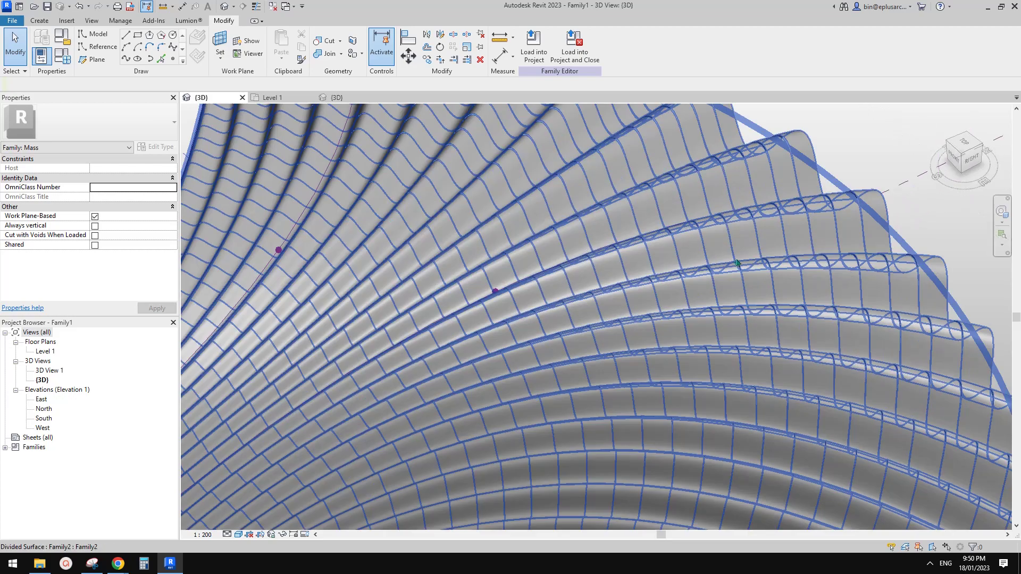
# Step: Examine the roof's ridges in 3D up close and from above, and compare them with the annotated seashell image in Snipping Tool
pyautogui.keyDown('shift'); pyautogui.moveTo(774, 271); pyautogui.dragTo(596, 246, button='middle'); pyautogui.keyUp('shift')
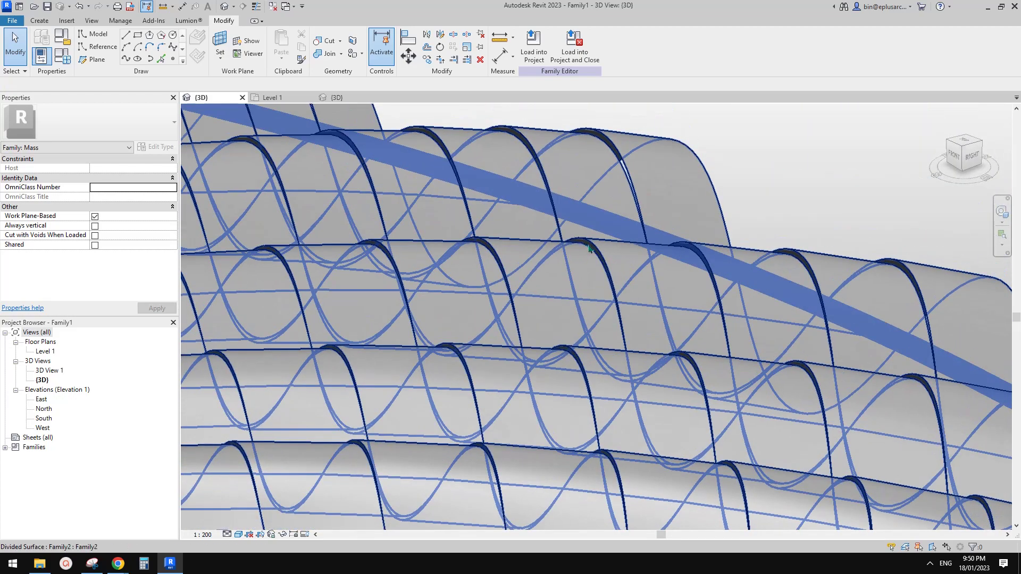
pyautogui.scroll(-10, 589, 248)
pyautogui.keyDown('shift'); pyautogui.moveTo(661, 290); pyautogui.dragTo(735, 294, button='middle'); pyautogui.keyUp('shift')
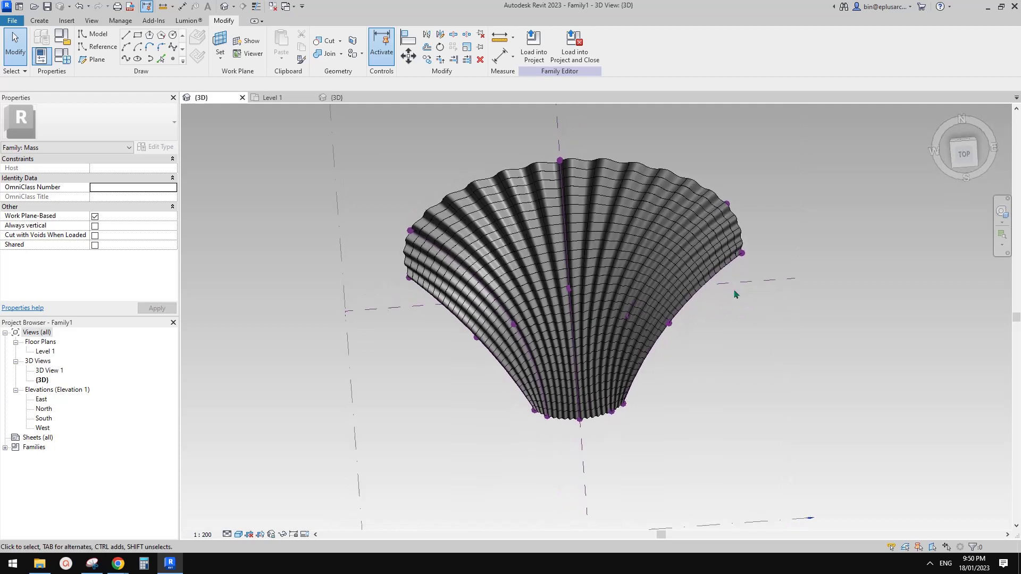
pyautogui.keyDown('shift'); pyautogui.moveTo(715, 327); pyautogui.dragTo(659, 249, button='middle'); pyautogui.keyUp('shift')
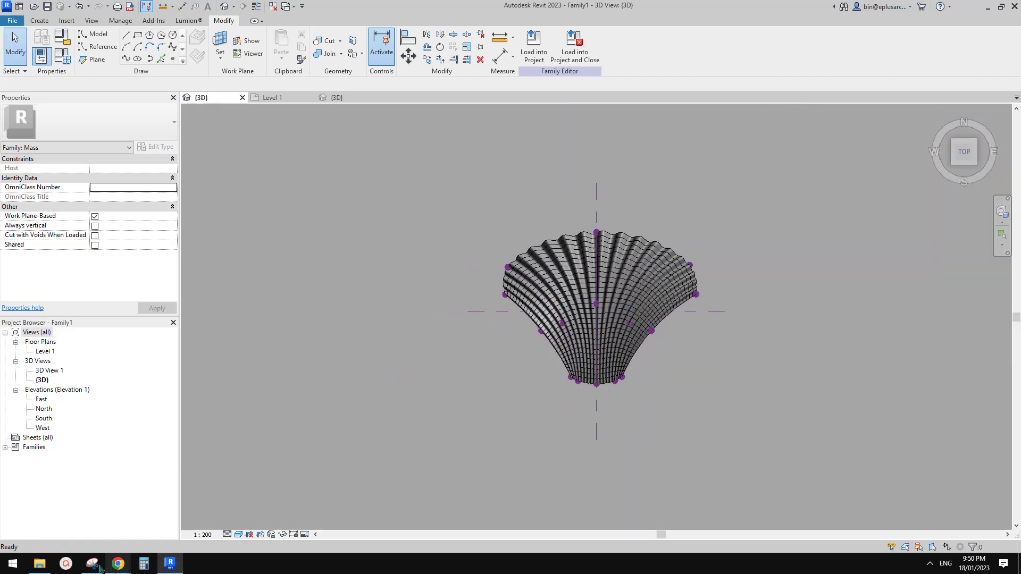
pyautogui.click(92, 563)
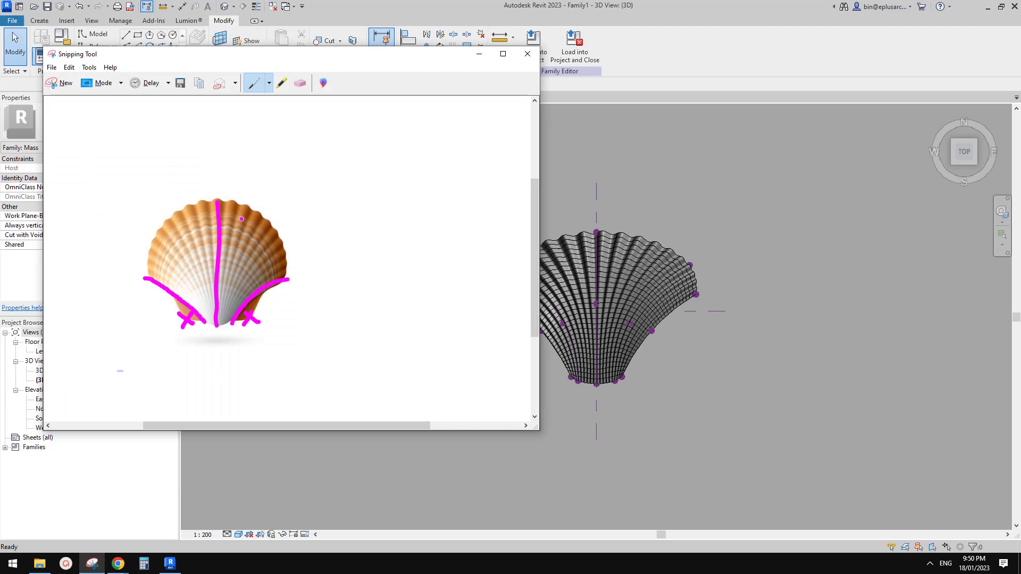
pyautogui.click(552, 224)
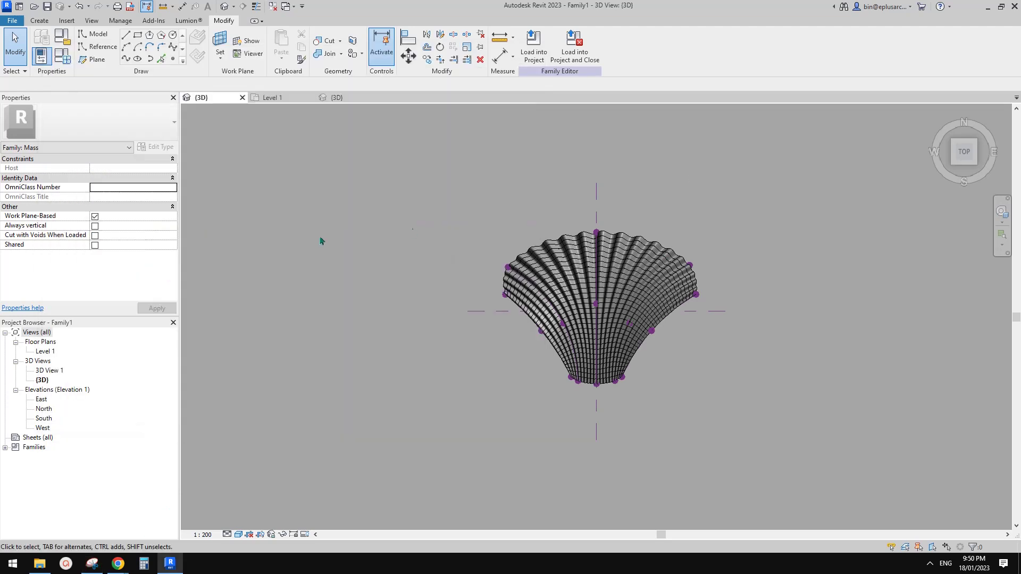
# Step: Compare the paneled mass in the Level 1 floor plan with the annotated seashell image in Snipping Tool
pyautogui.doubleClick(45, 351)
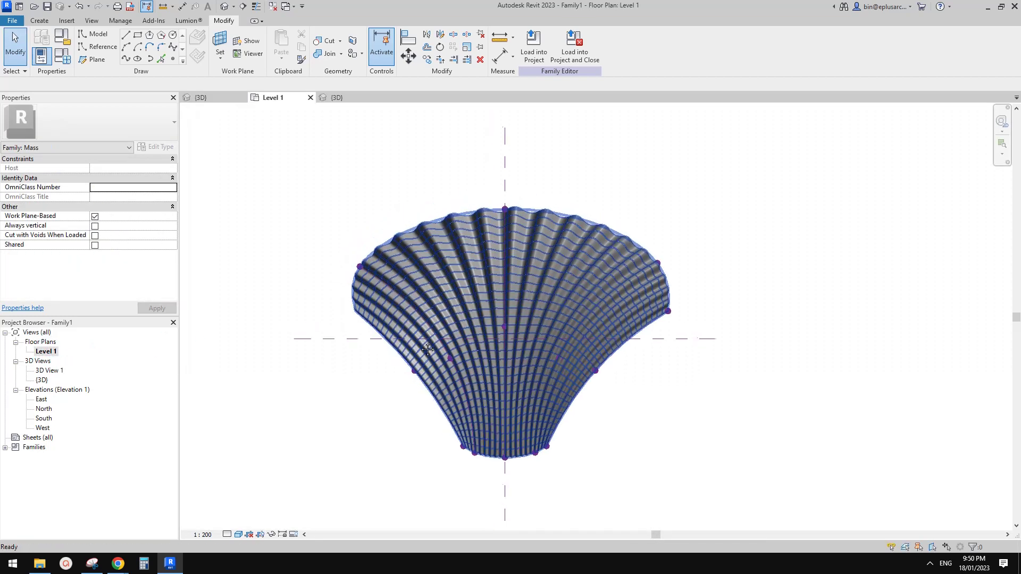
pyautogui.click(66, 21)
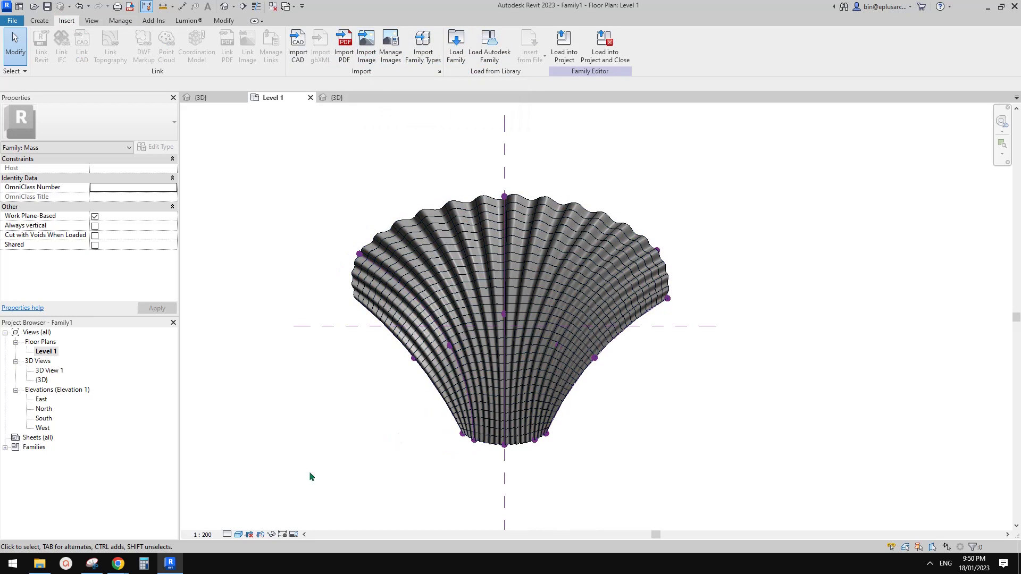
pyautogui.click(92, 564)
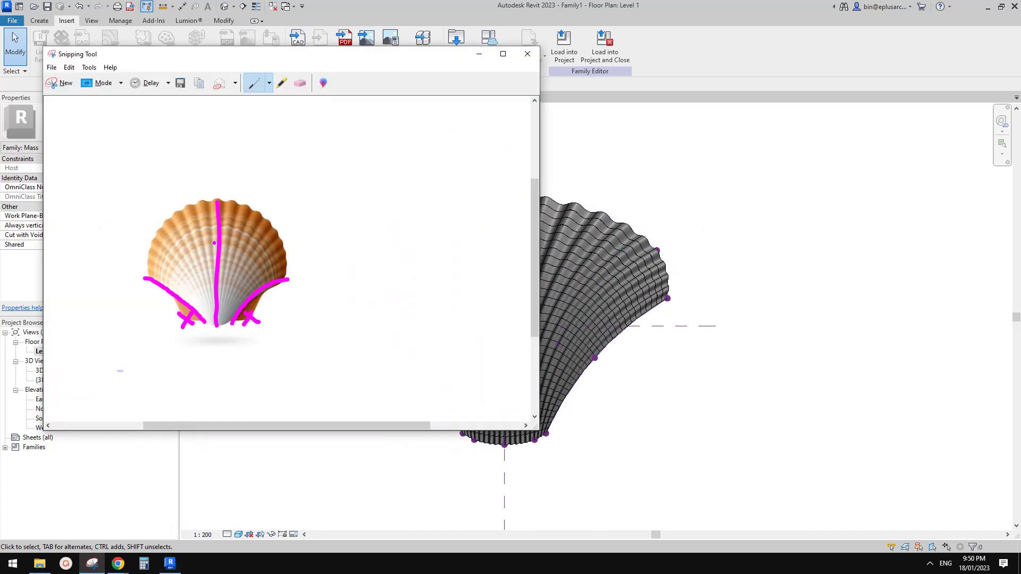
pyautogui.click(703, 211)
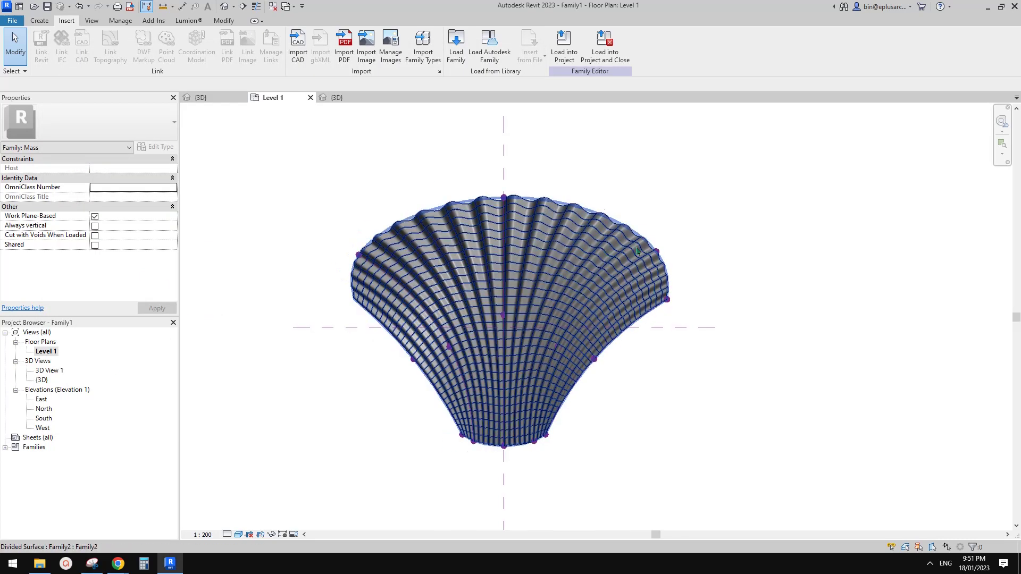
pyautogui.click(596, 313)
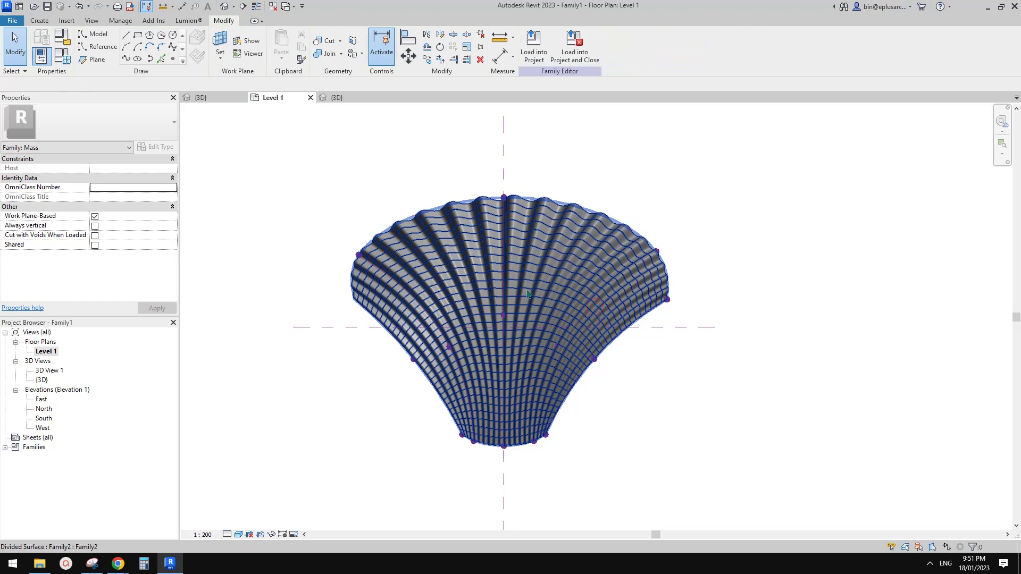
pyautogui.moveTo(532, 291); pyautogui.dragTo(561, 313, button='middle')
pyautogui.scroll(-1, 538, 285)
# Step: Examine the wavy roof in the 3D view from the front, above and both sides, checking its ridges, edges and reference lines
pyautogui.click(200, 97)
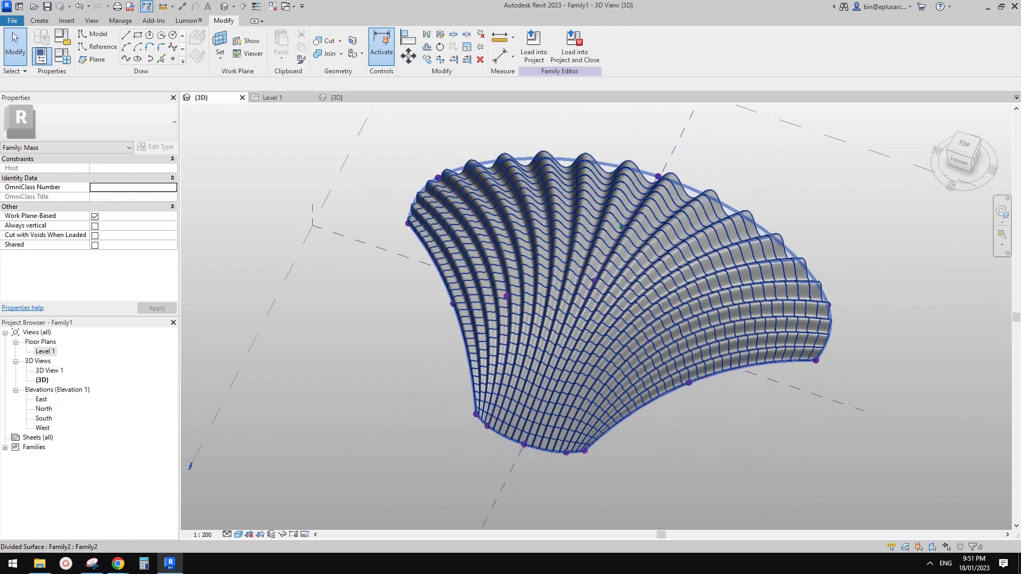
pyautogui.keyDown('shift'); pyautogui.moveTo(442, 217); pyautogui.dragTo(474, 282, button='middle'); pyautogui.keyUp('shift')
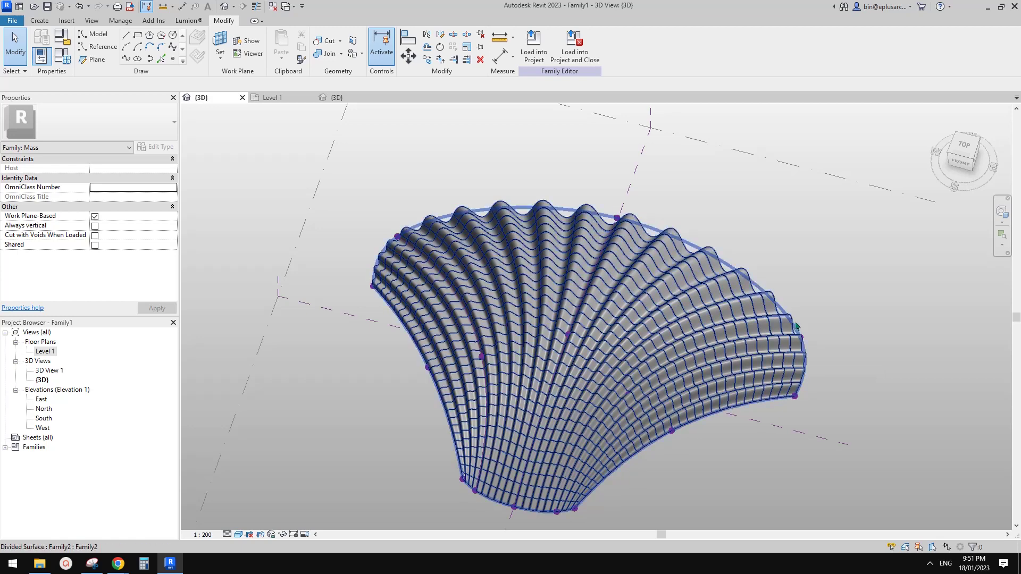
pyautogui.keyDown('shift'); pyautogui.moveTo(800, 396); pyautogui.dragTo(544, 301, button='middle'); pyautogui.keyUp('shift')
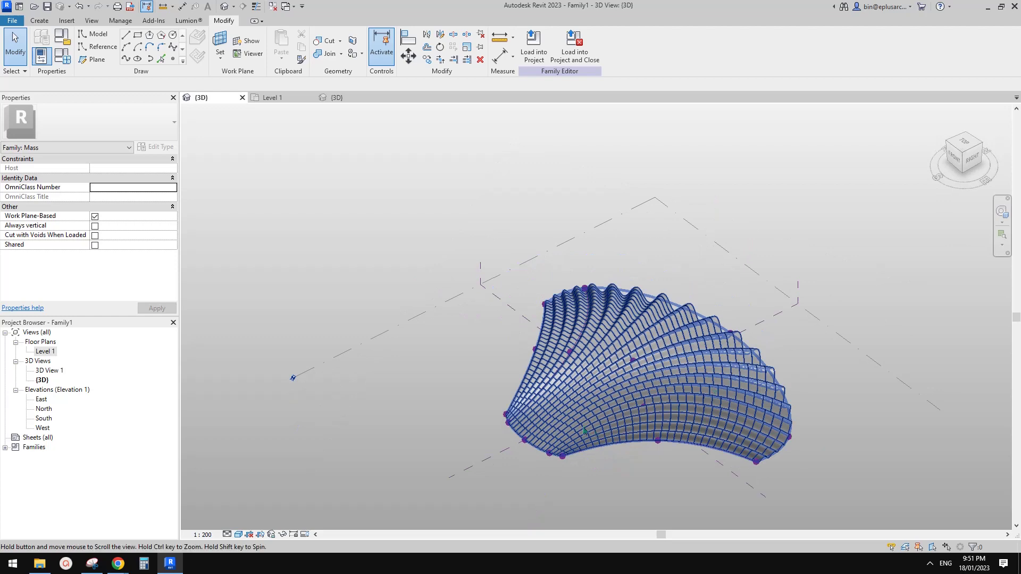
pyautogui.scroll(-3, 659, 417)
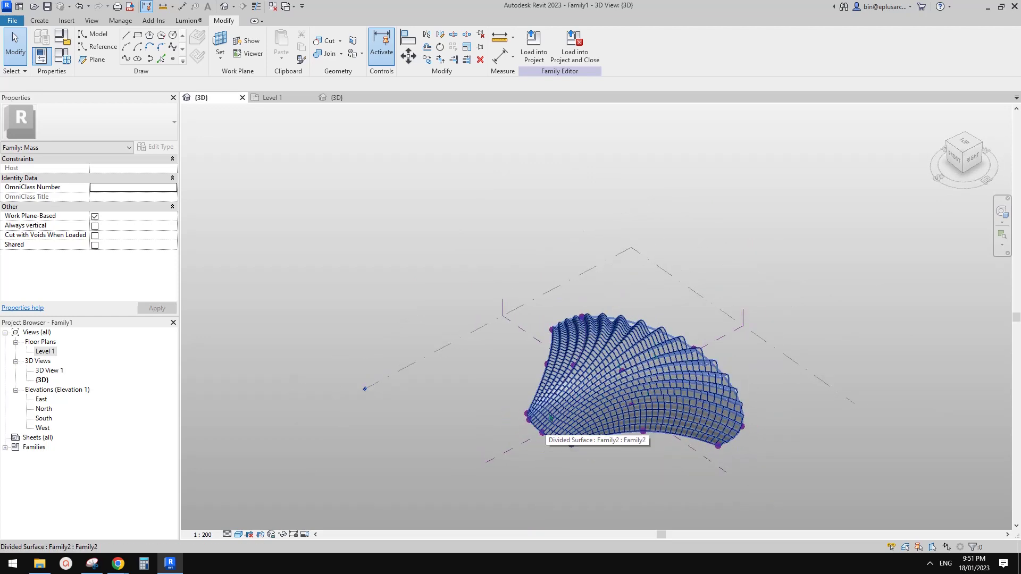
pyautogui.scroll(2, 658, 391)
pyautogui.keyDown('shift'); pyautogui.moveTo(659, 391); pyautogui.dragTo(680, 458, button='middle'); pyautogui.keyUp('shift')
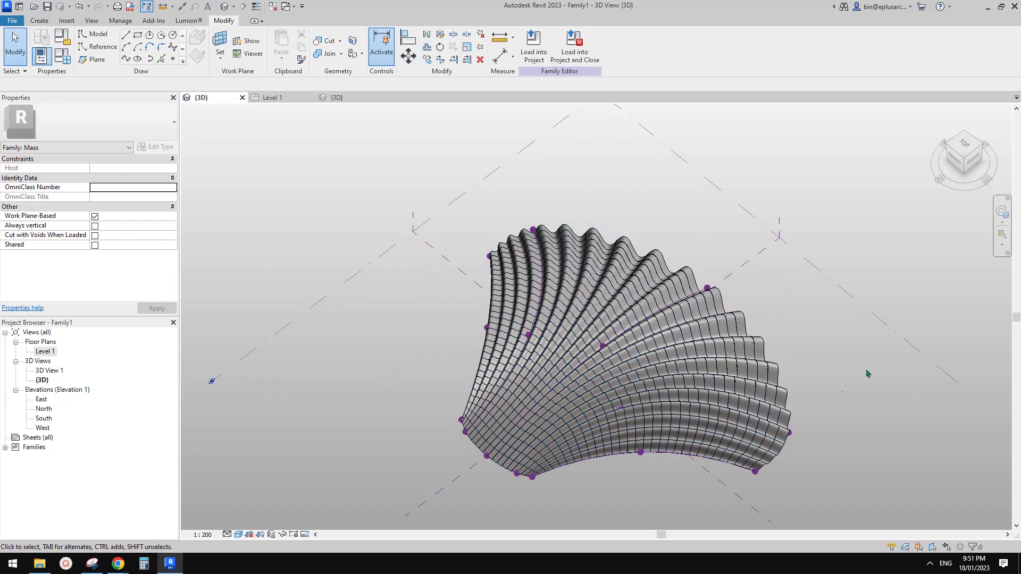
pyautogui.moveTo(826, 377); pyautogui.dragTo(802, 366, button='middle')
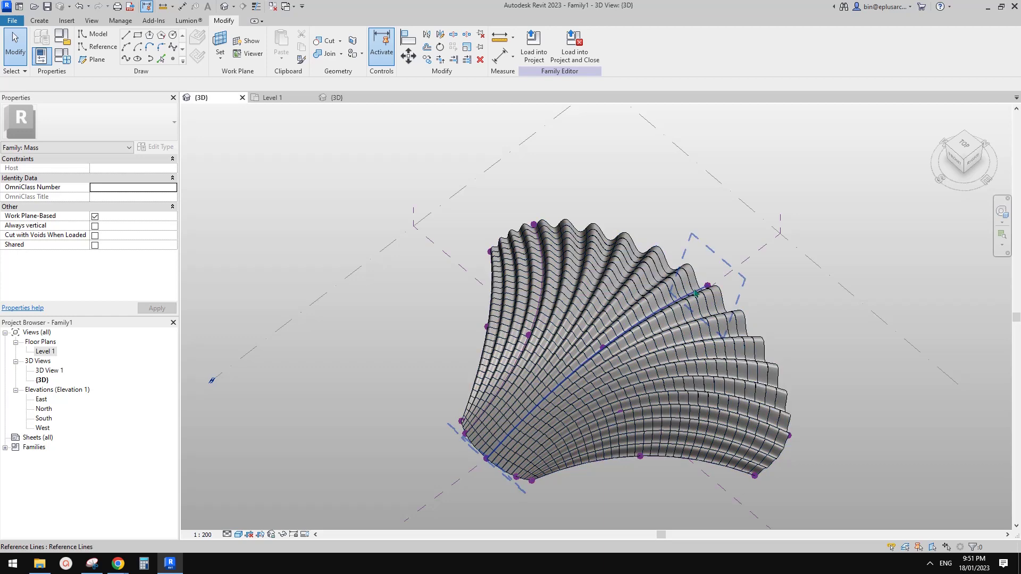
pyautogui.keyDown('shift'); pyautogui.moveTo(590, 407); pyautogui.dragTo(595, 348, button='middle'); pyautogui.keyUp('shift')
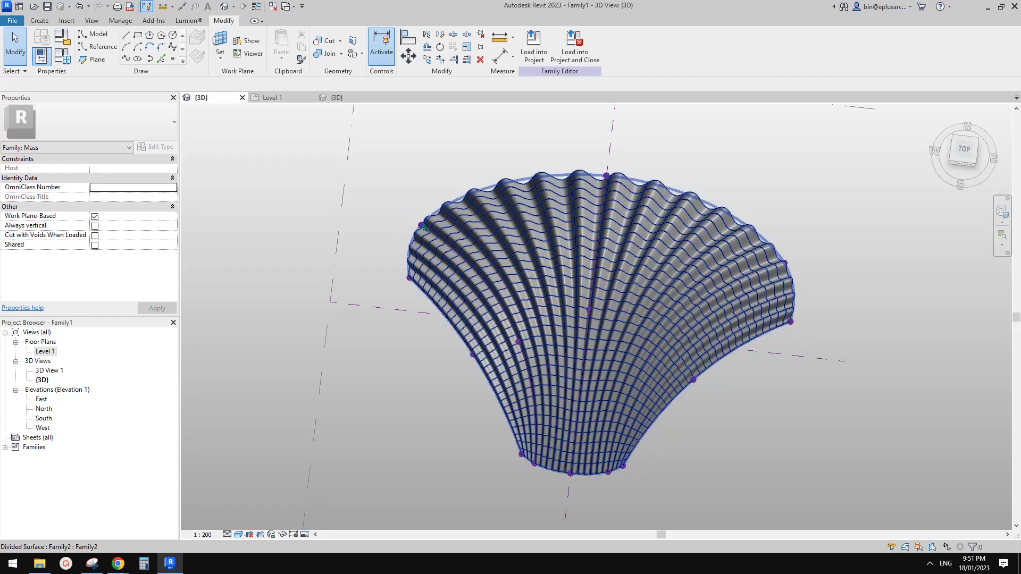
pyautogui.keyDown('shift'); pyautogui.moveTo(716, 285); pyautogui.dragTo(633, 259, button='middle'); pyautogui.keyUp('shift')
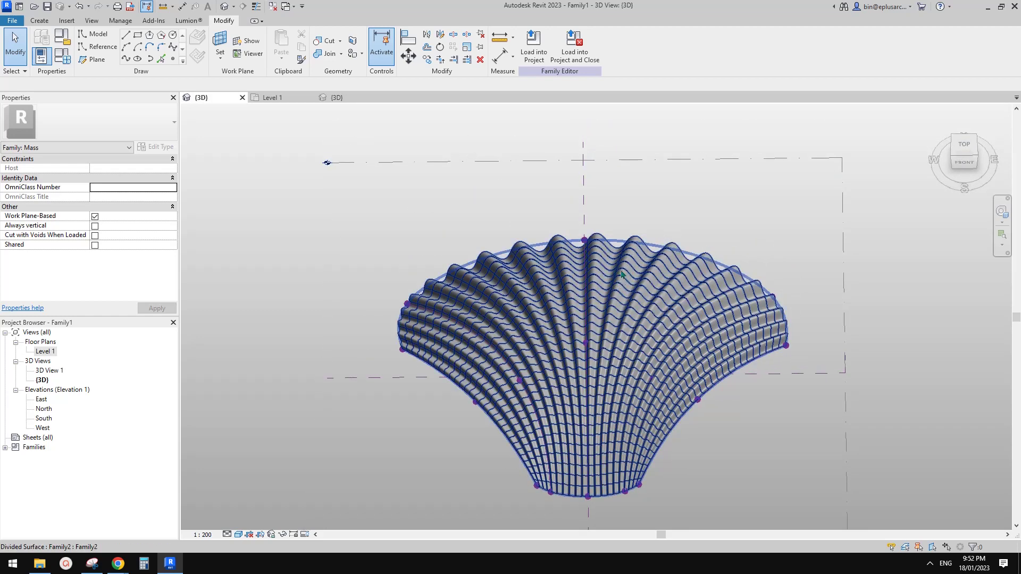
pyautogui.keyDown('shift'); pyautogui.moveTo(651, 276); pyautogui.dragTo(461, 263, button='middle'); pyautogui.keyUp('shift')
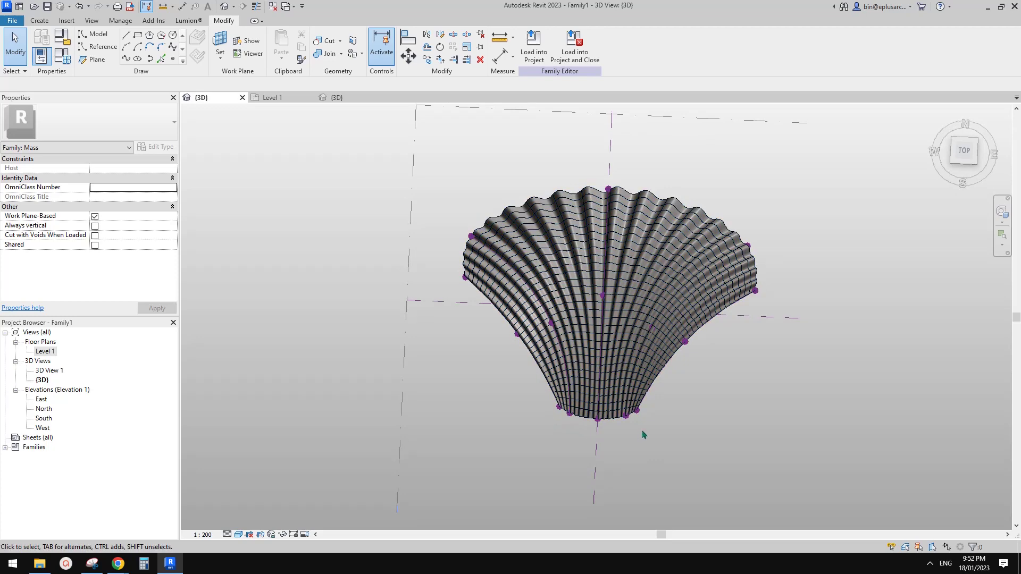
pyautogui.keyDown('shift'); pyautogui.moveTo(556, 226); pyautogui.dragTo(614, 257, button='middle'); pyautogui.keyUp('shift')
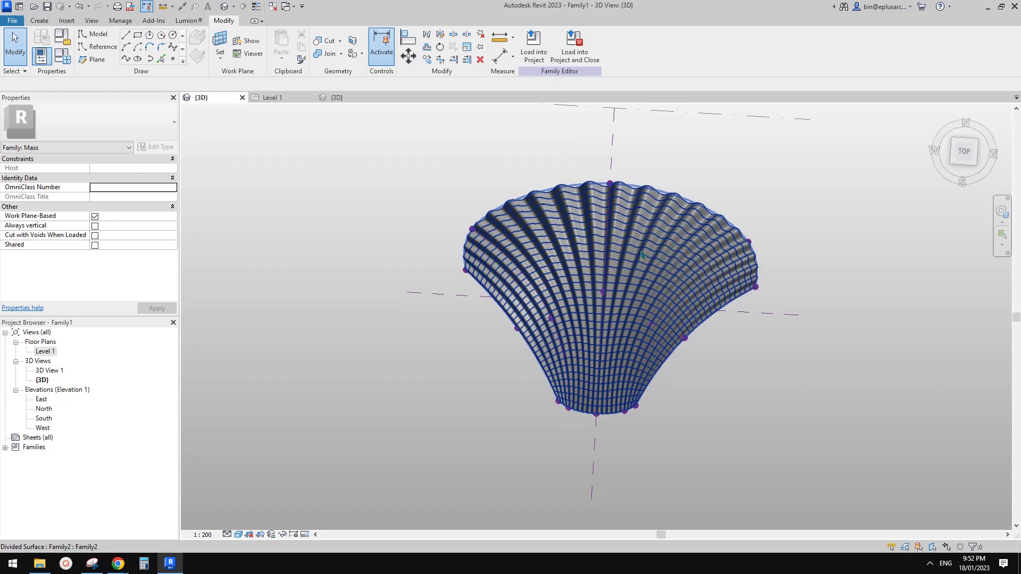
pyautogui.keyDown('shift'); pyautogui.moveTo(672, 256); pyautogui.dragTo(657, 379, button='middle'); pyautogui.keyUp('shift')
pyautogui.keyDown('shift'); pyautogui.moveTo(657, 379); pyautogui.dragTo(683, 384, button='middle'); pyautogui.keyUp('shift')
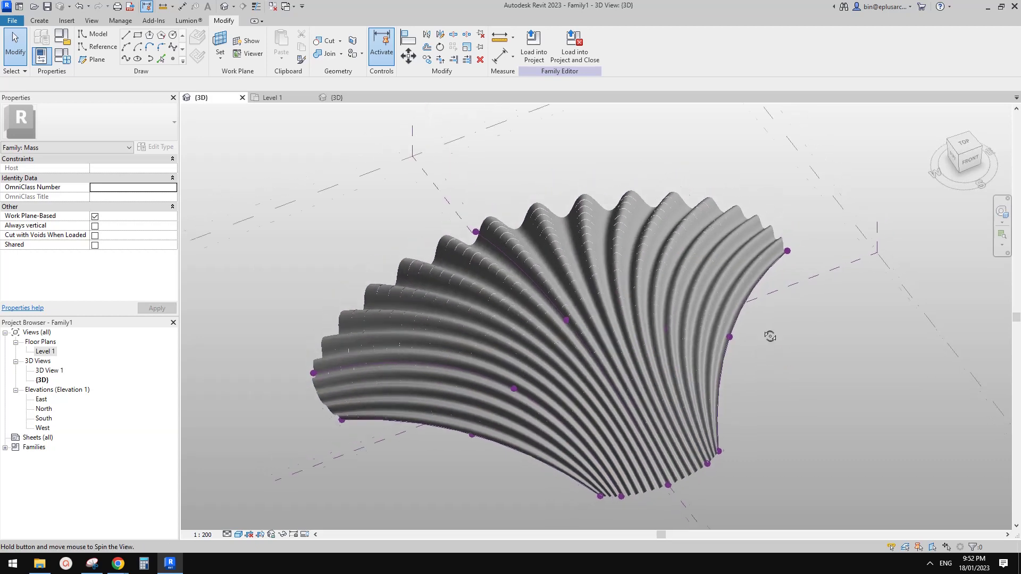
pyautogui.keyDown('shift'); pyautogui.moveTo(771, 337); pyautogui.dragTo(685, 364, button='middle'); pyautogui.keyUp('shift')
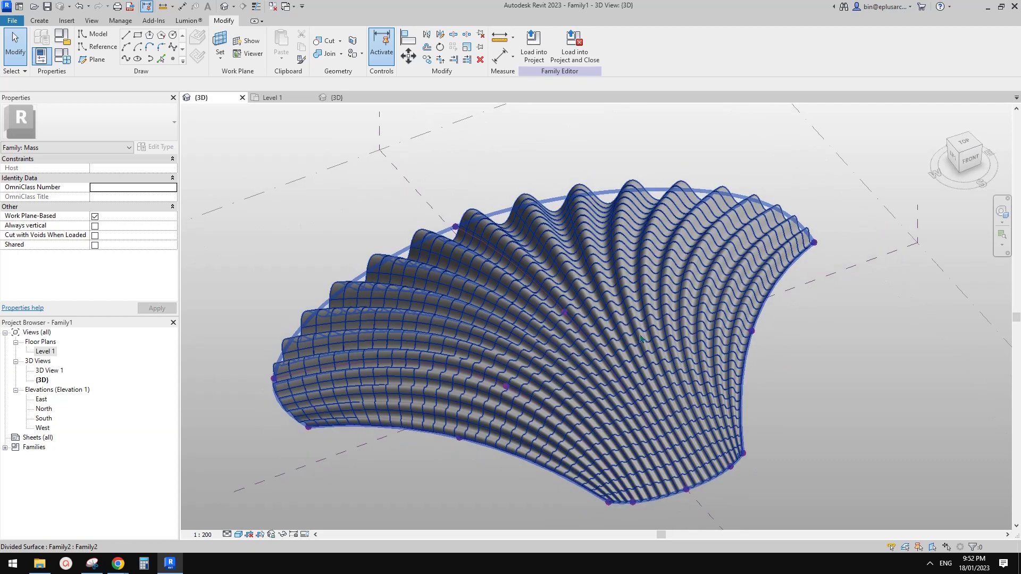
pyautogui.keyDown('shift'); pyautogui.moveTo(640, 338); pyautogui.dragTo(508, 396, button='middle'); pyautogui.keyUp('shift')
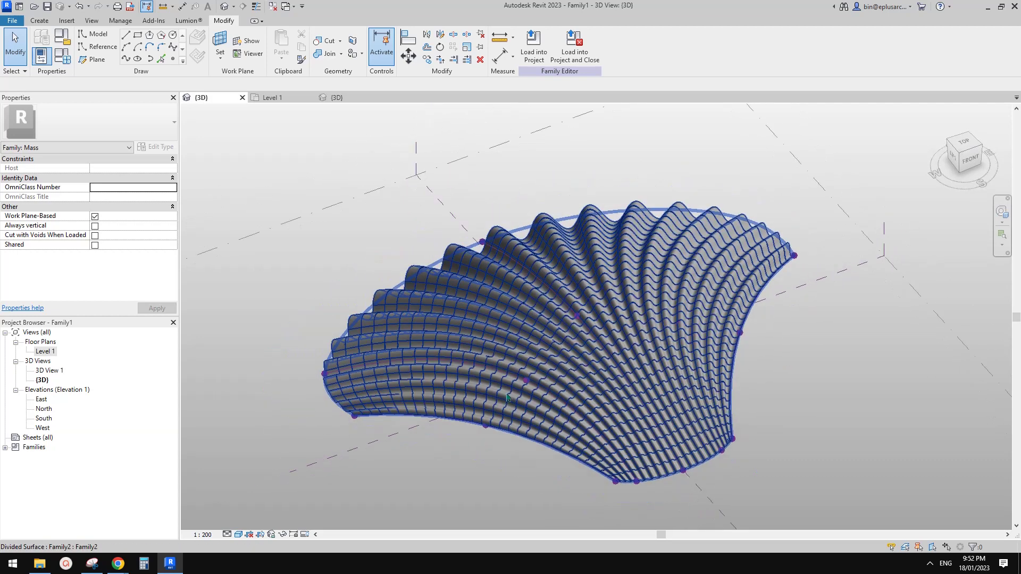
# Step: Check the divided surface's grid settings, and examine the wavy panels from a low side angle and from above
pyautogui.click(567, 322)
pyautogui.scroll(3, 566, 322)
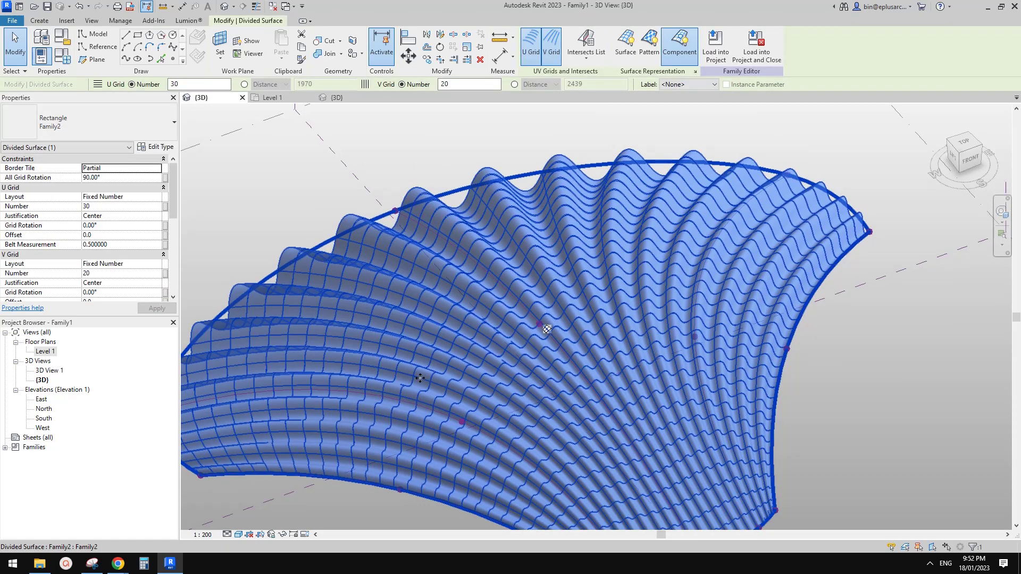
pyautogui.scroll(-1, 421, 378)
pyautogui.press('Escape')
pyautogui.moveTo(202, 416); pyautogui.dragTo(245, 398, button='middle')
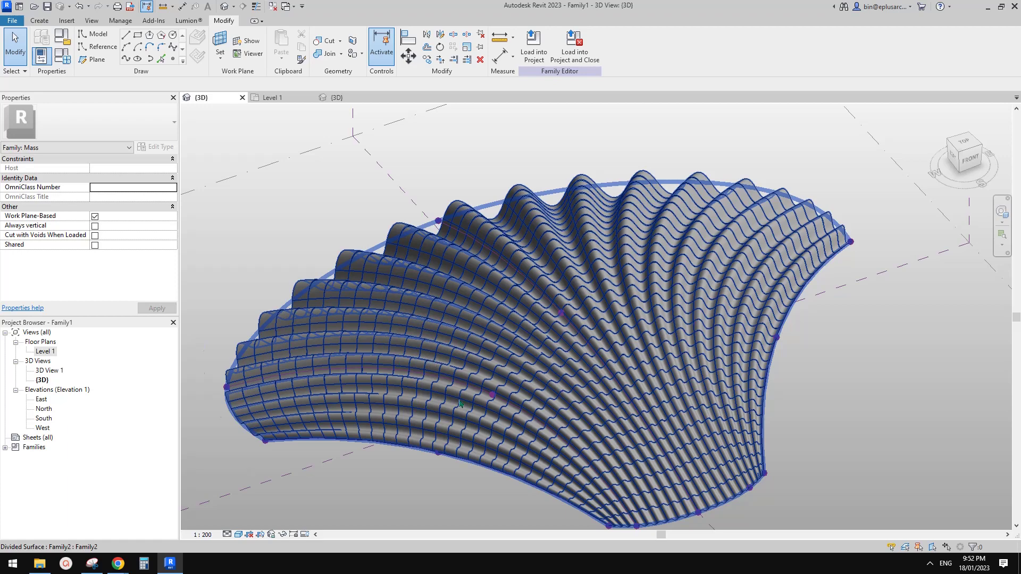
pyautogui.keyDown('shift'); pyautogui.moveTo(460, 403); pyautogui.dragTo(498, 278, button='middle'); pyautogui.keyUp('shift')
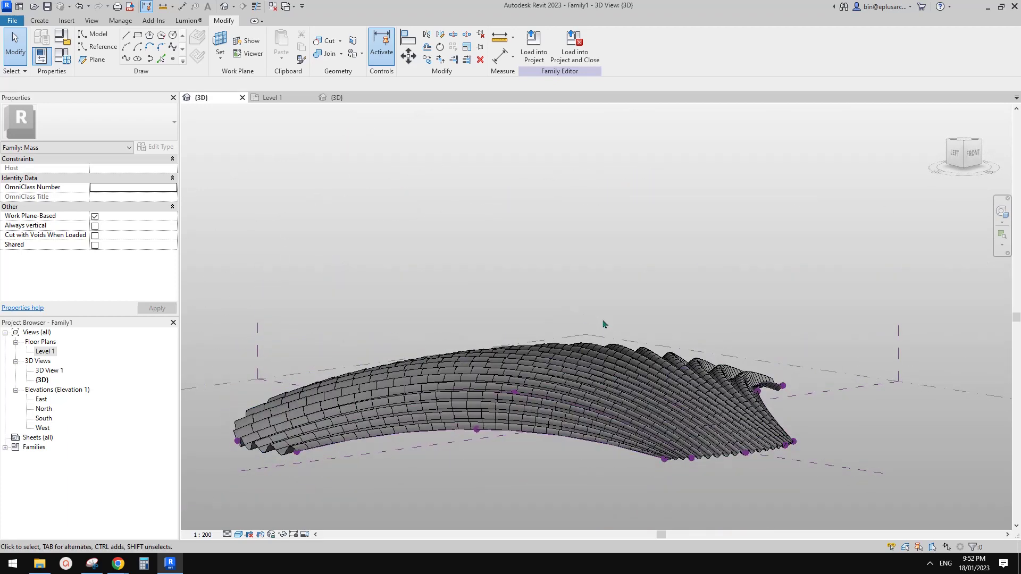
pyautogui.keyDown('shift'); pyautogui.moveTo(603, 324); pyautogui.dragTo(560, 425, button='middle'); pyautogui.keyUp('shift')
pyautogui.moveTo(775, 395); pyautogui.dragTo(809, 362, button='middle')
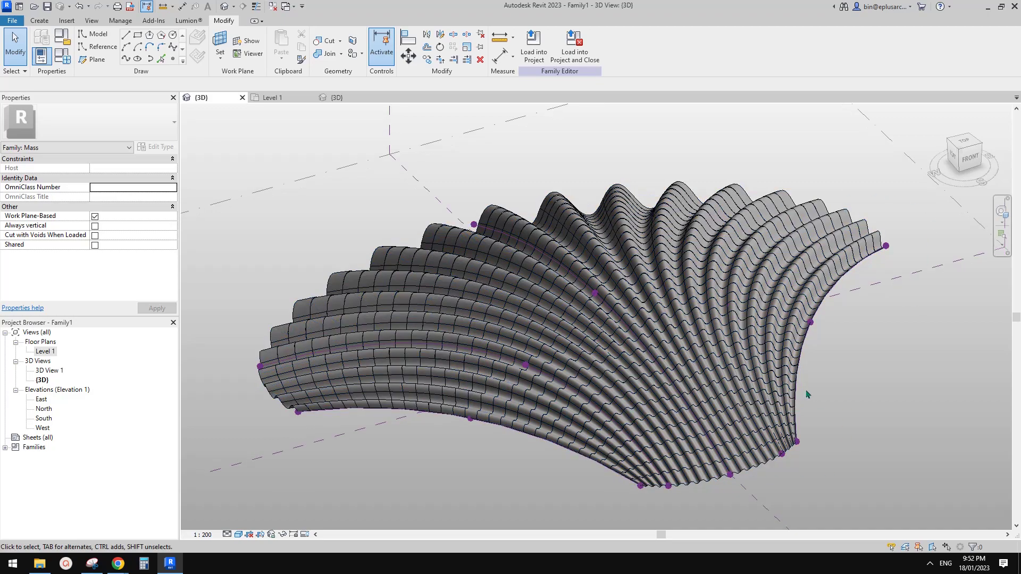